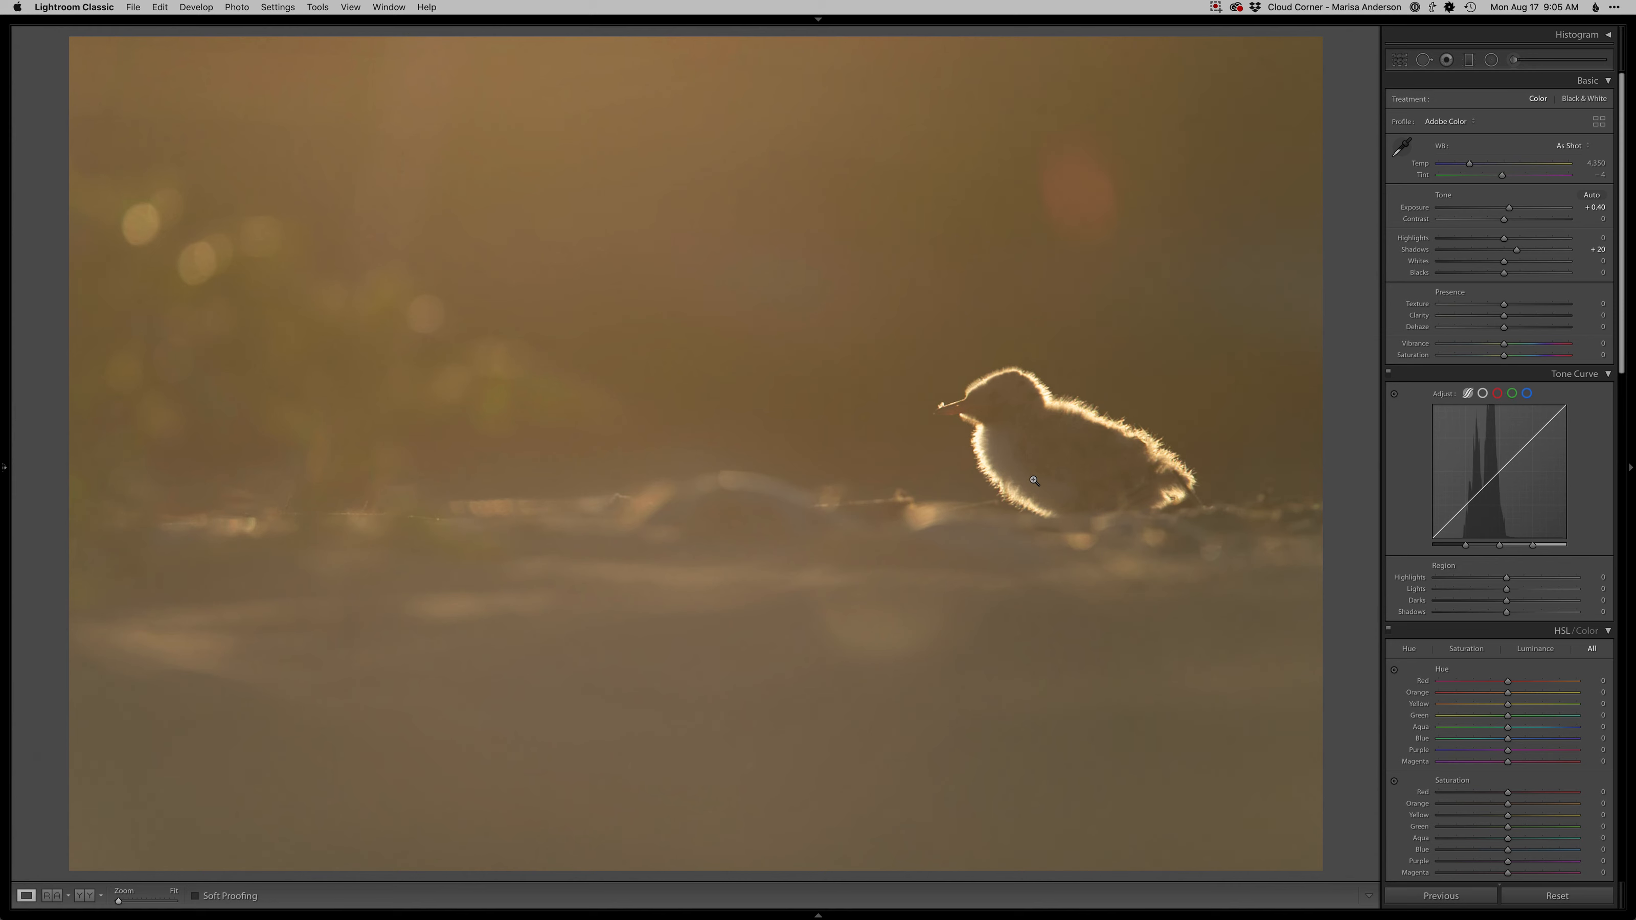
Step: Set Exposure to +0.60, Shadows to +80 and Blacks to −50 for the backlit chick photo
{"action": "key", "text": "equal"}
{"action": "key", "text": "equal"}
{"action": "key", "text": "equal"}
{"action": "key", "text": "equal"}
{"action": "key", "text": "equal"}
{"action": "key", "text": "equal"}
{"action": "key", "text": "minus"}
{"action": "key", "text": "minus"}
{"action": "key", "text": "minus"}
{"action": "key", "text": "minus"}
{"action": "key", "text": "minus"}
{"action": "key", "text": "minus"}
{"action": "key", "text": "minus"}
{"action": "key", "text": "minus"}
{"action": "key", "text": "minus"}
{"action": "key", "text": "minus"}
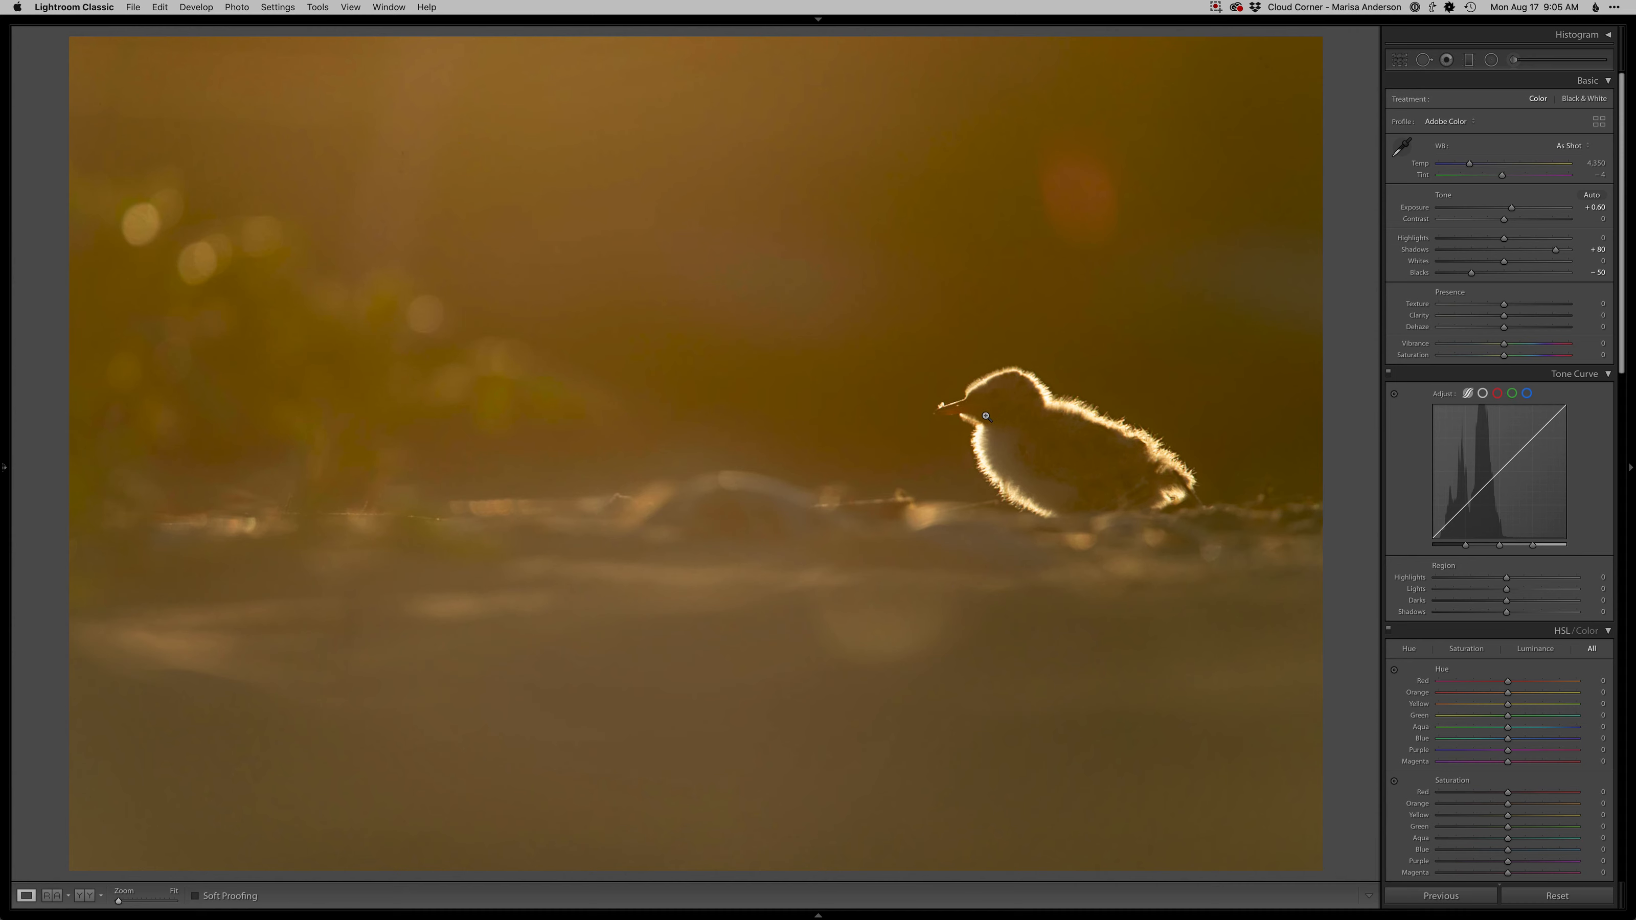
Step: Set Dehaze to +16 and Exposure to +0.70, with white balance at Temp 4,252 and Tint +2
{"action": "left_click", "coordinate": [1517, 329]}
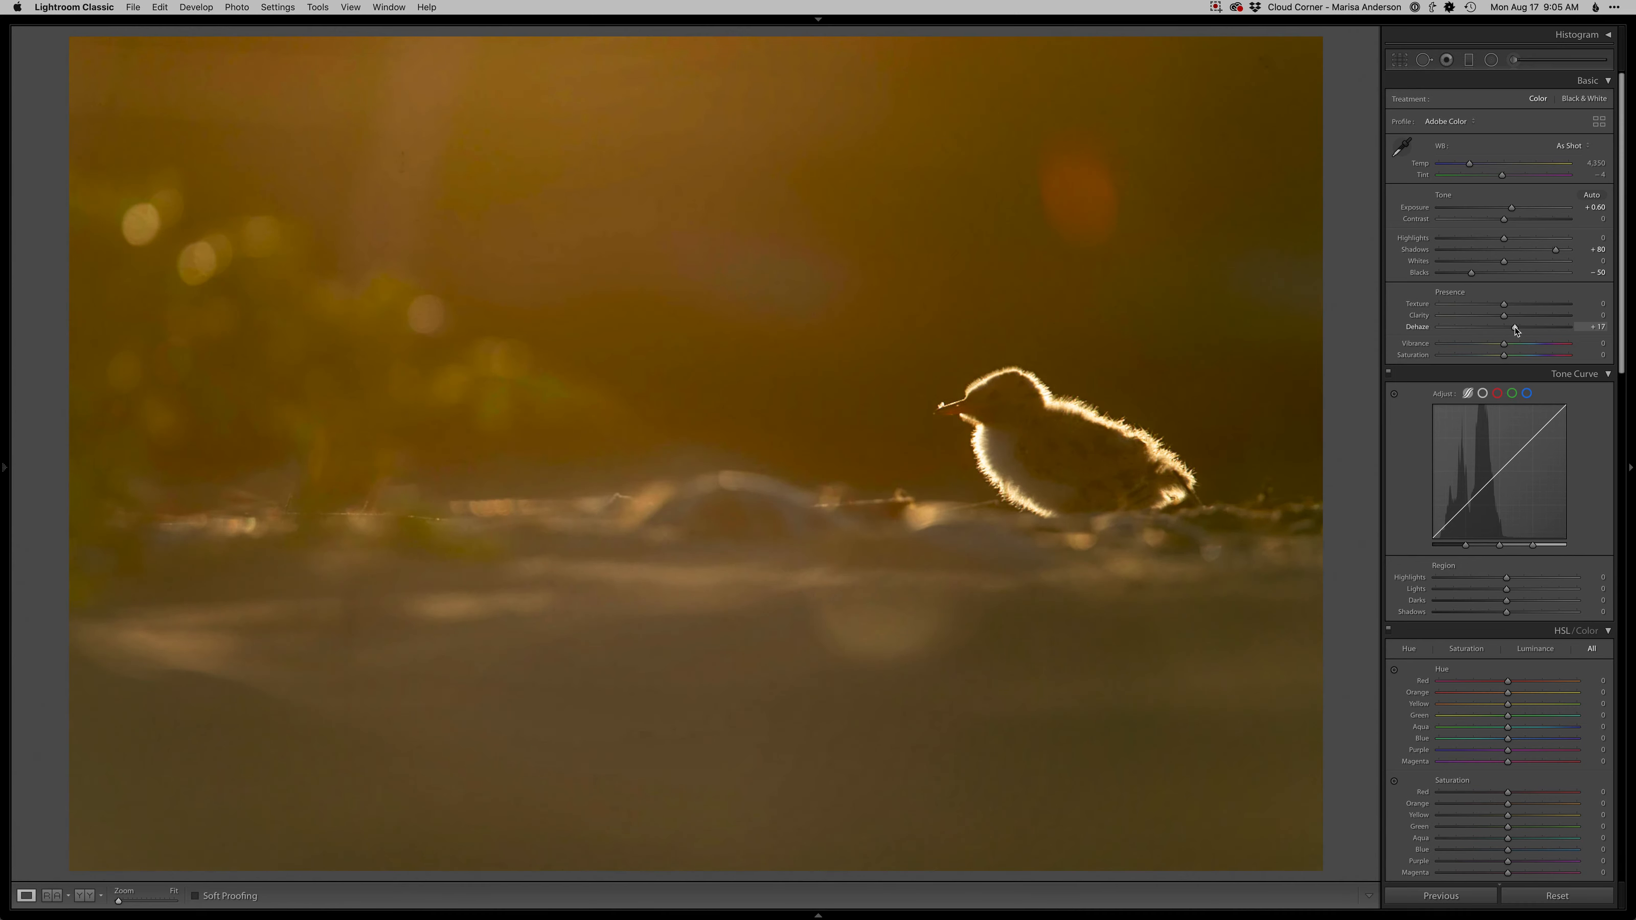
{"action": "left_click_drag", "start_coordinate": [1515, 327], "coordinate": [1515, 327]}
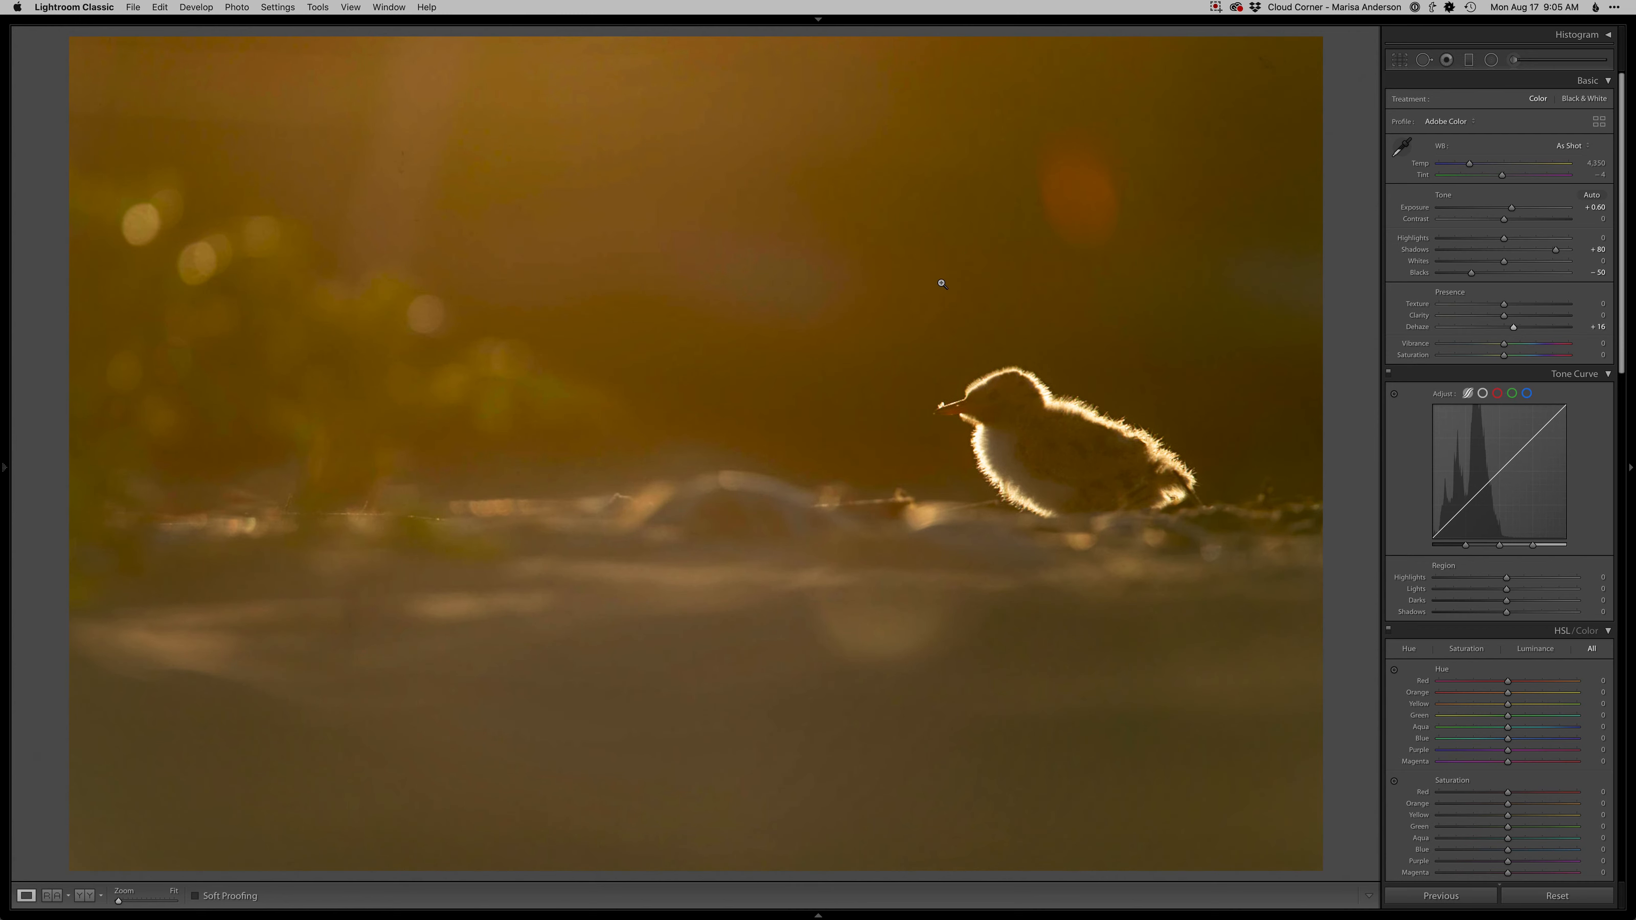
{"action": "key", "text": "="}
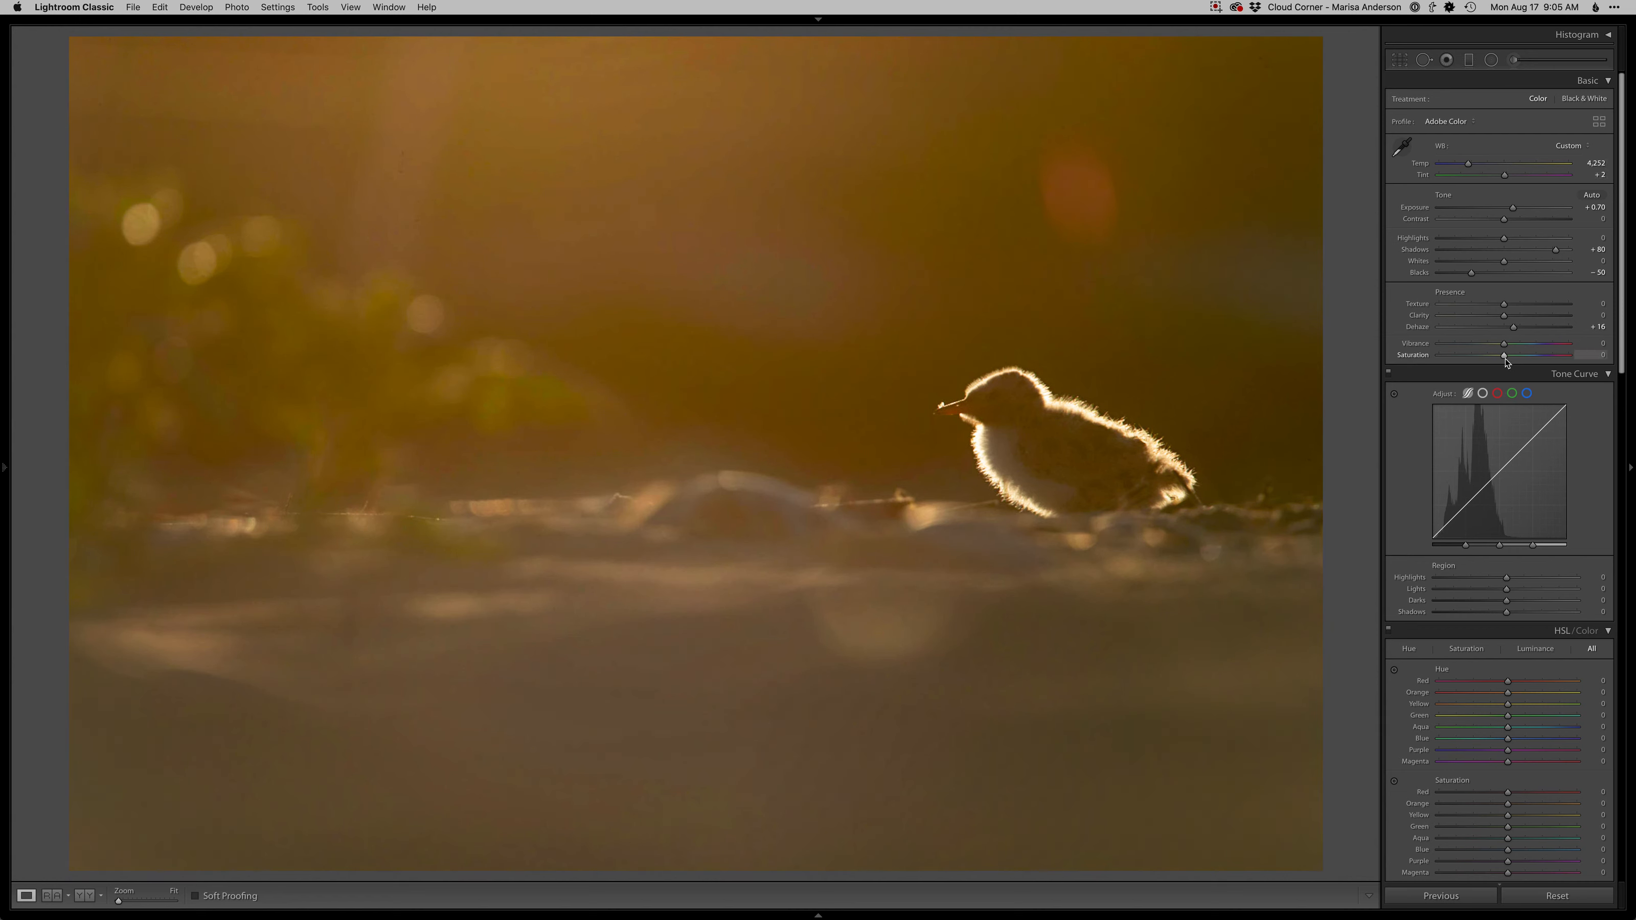
Step: Reduce the photo's Saturation to −6 and check the chick at 1:1 magnification
{"action": "left_click_drag", "start_coordinate": [1502, 360], "coordinate": [1499, 361]}
{"action": "left_click", "coordinate": [908, 493]}
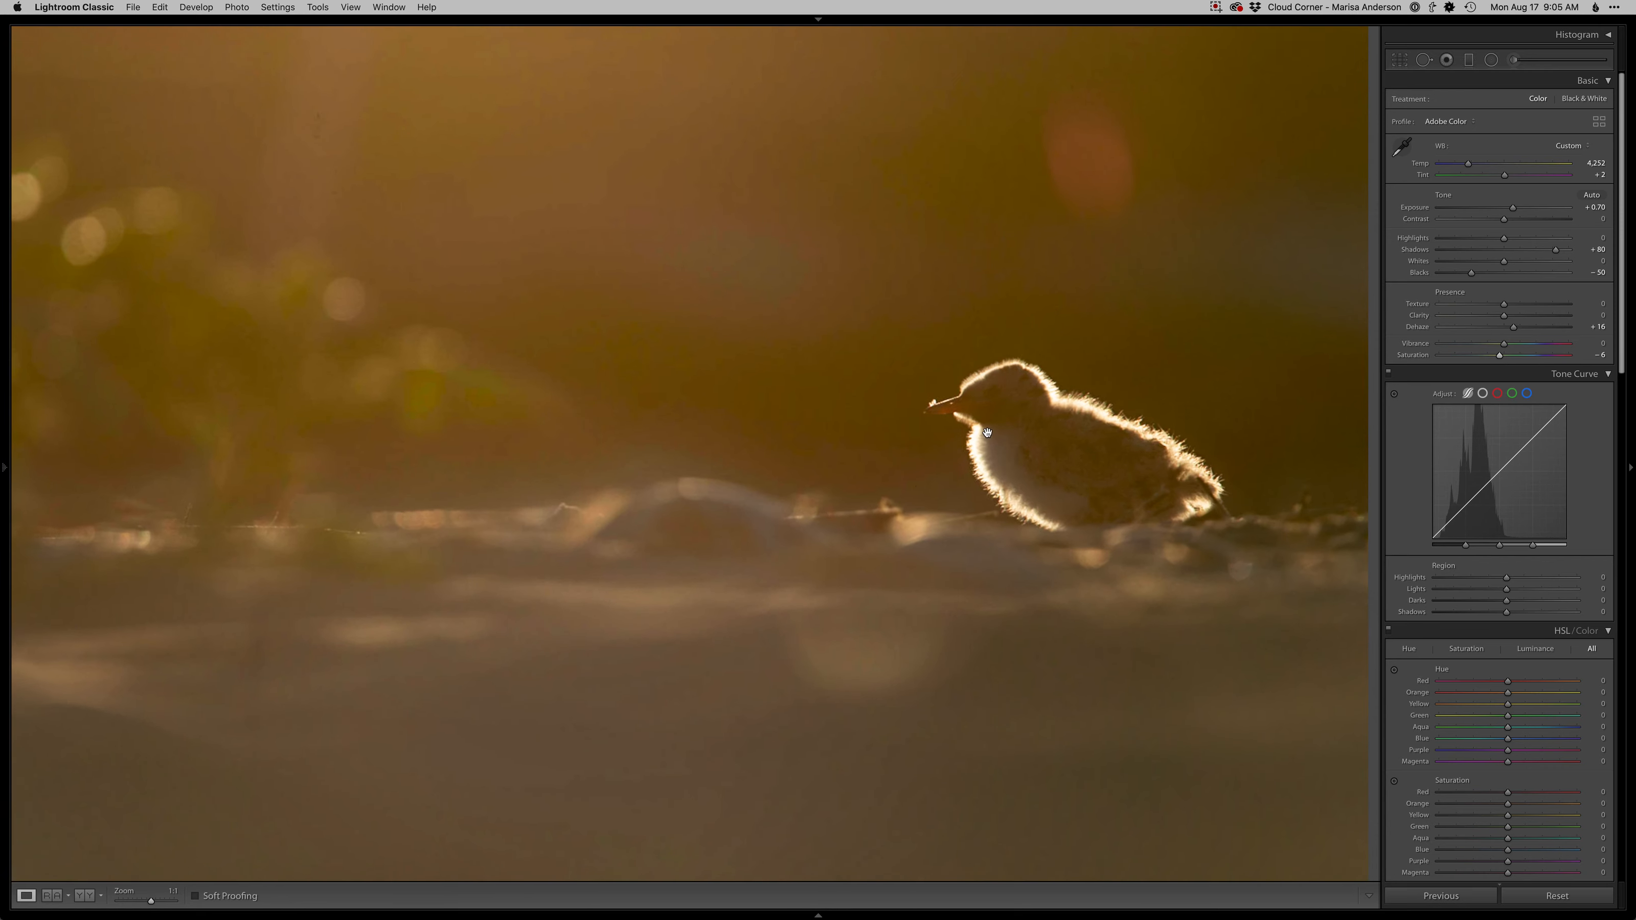
{"action": "left_click", "coordinate": [908, 493]}
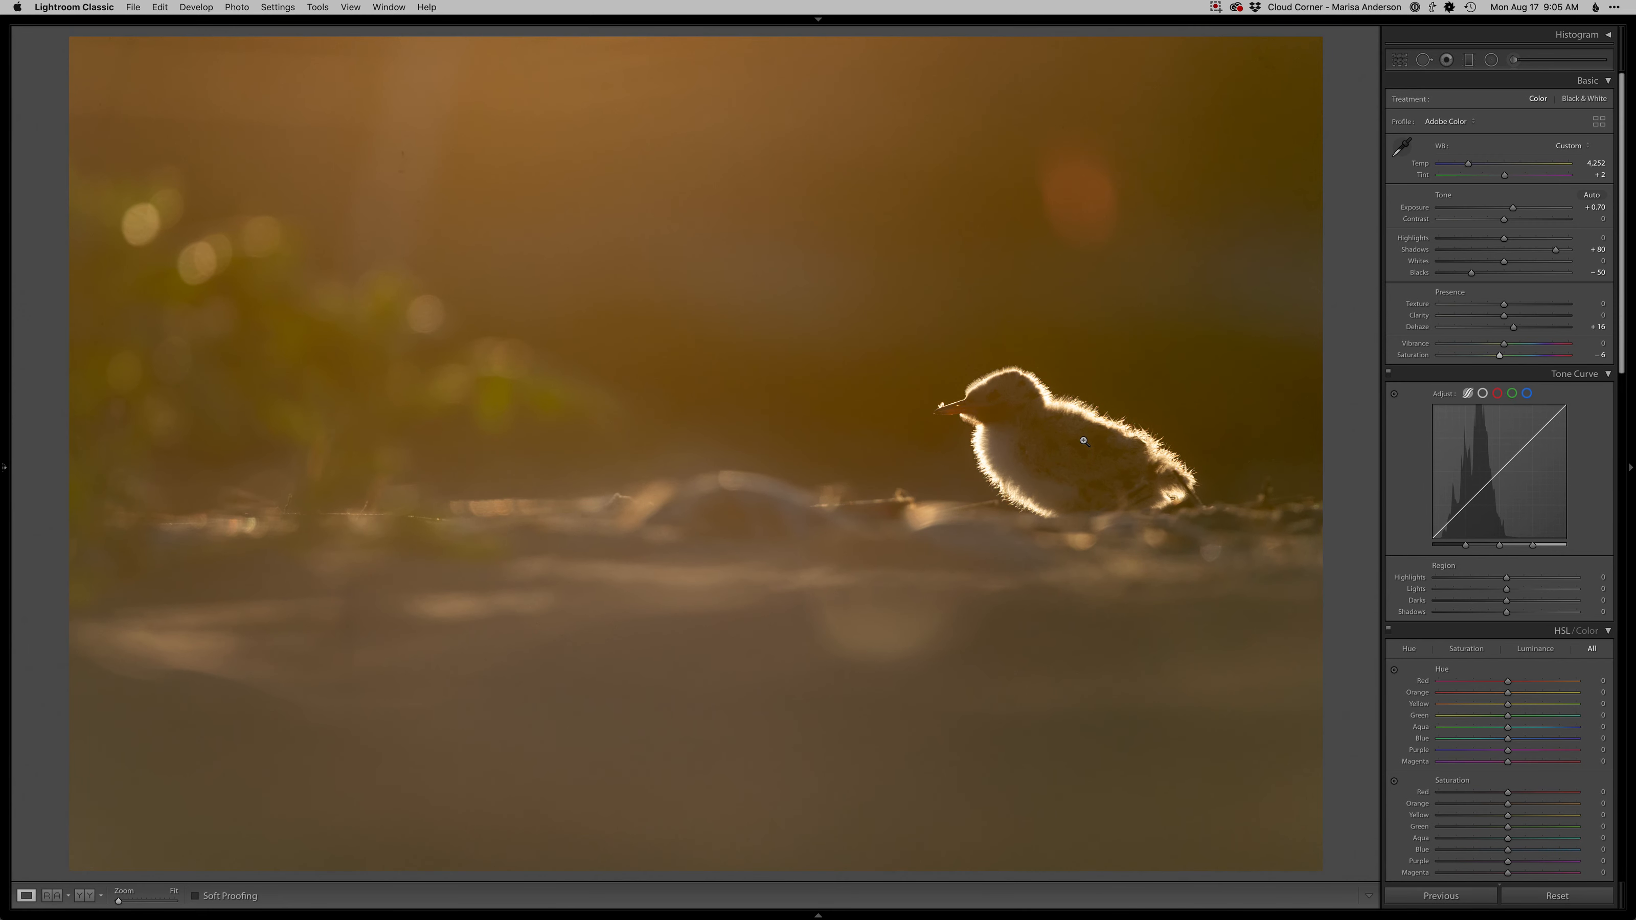
Step: Open the photo in Photoshop in full-screen view and add an empty layer named Retouch
{"action": "key", "text": "super+e"}
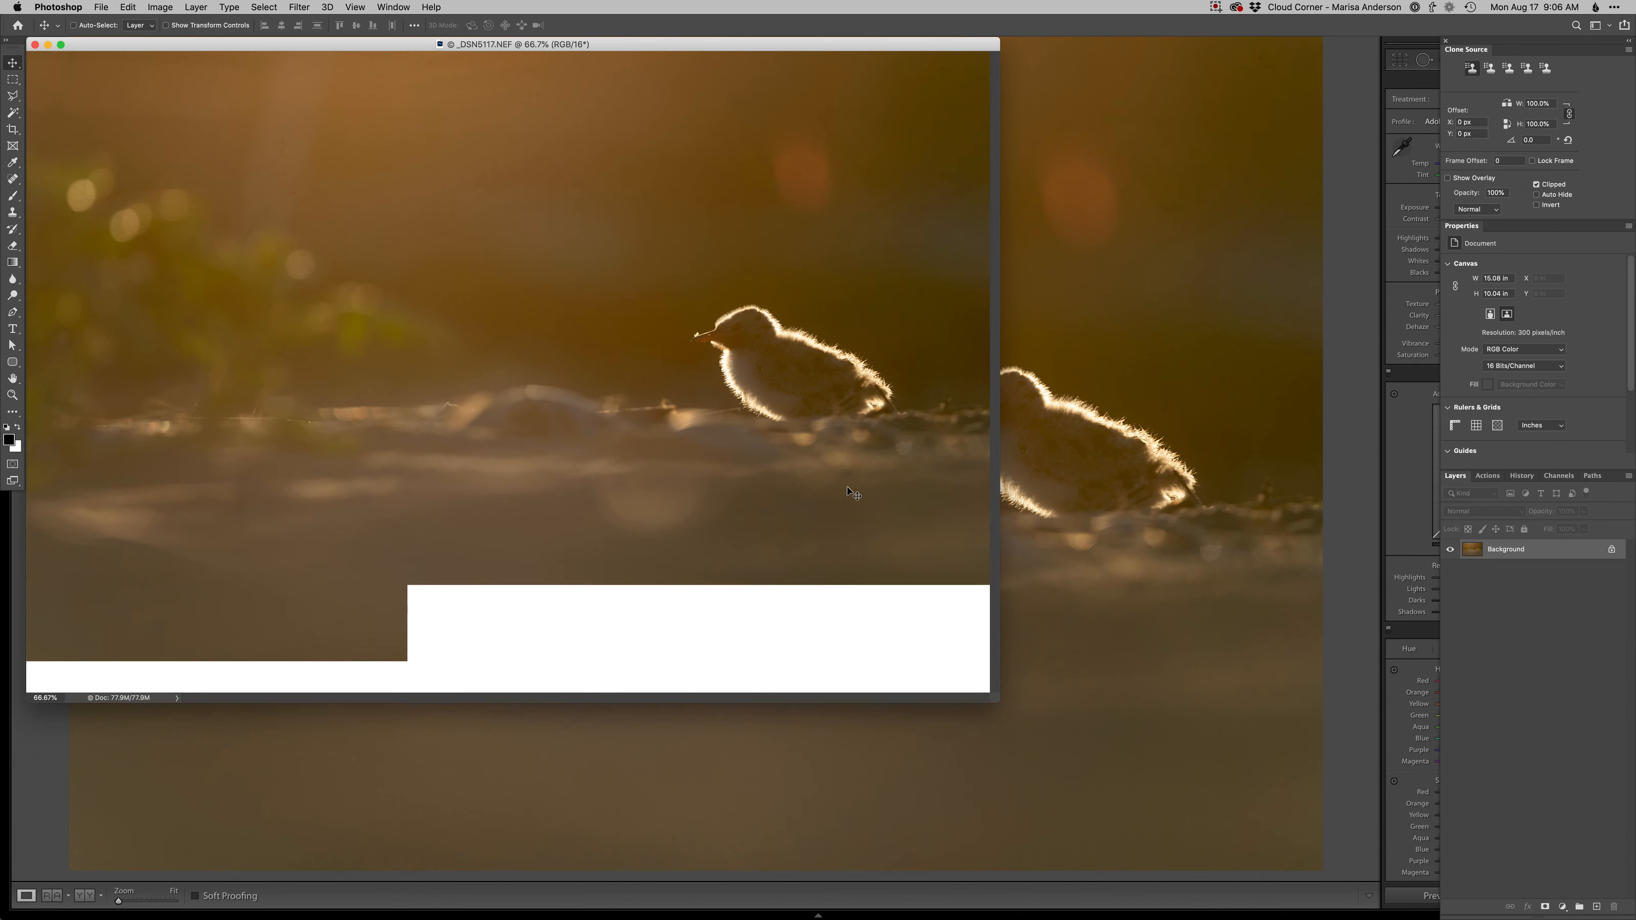
{"action": "key", "text": "f"}
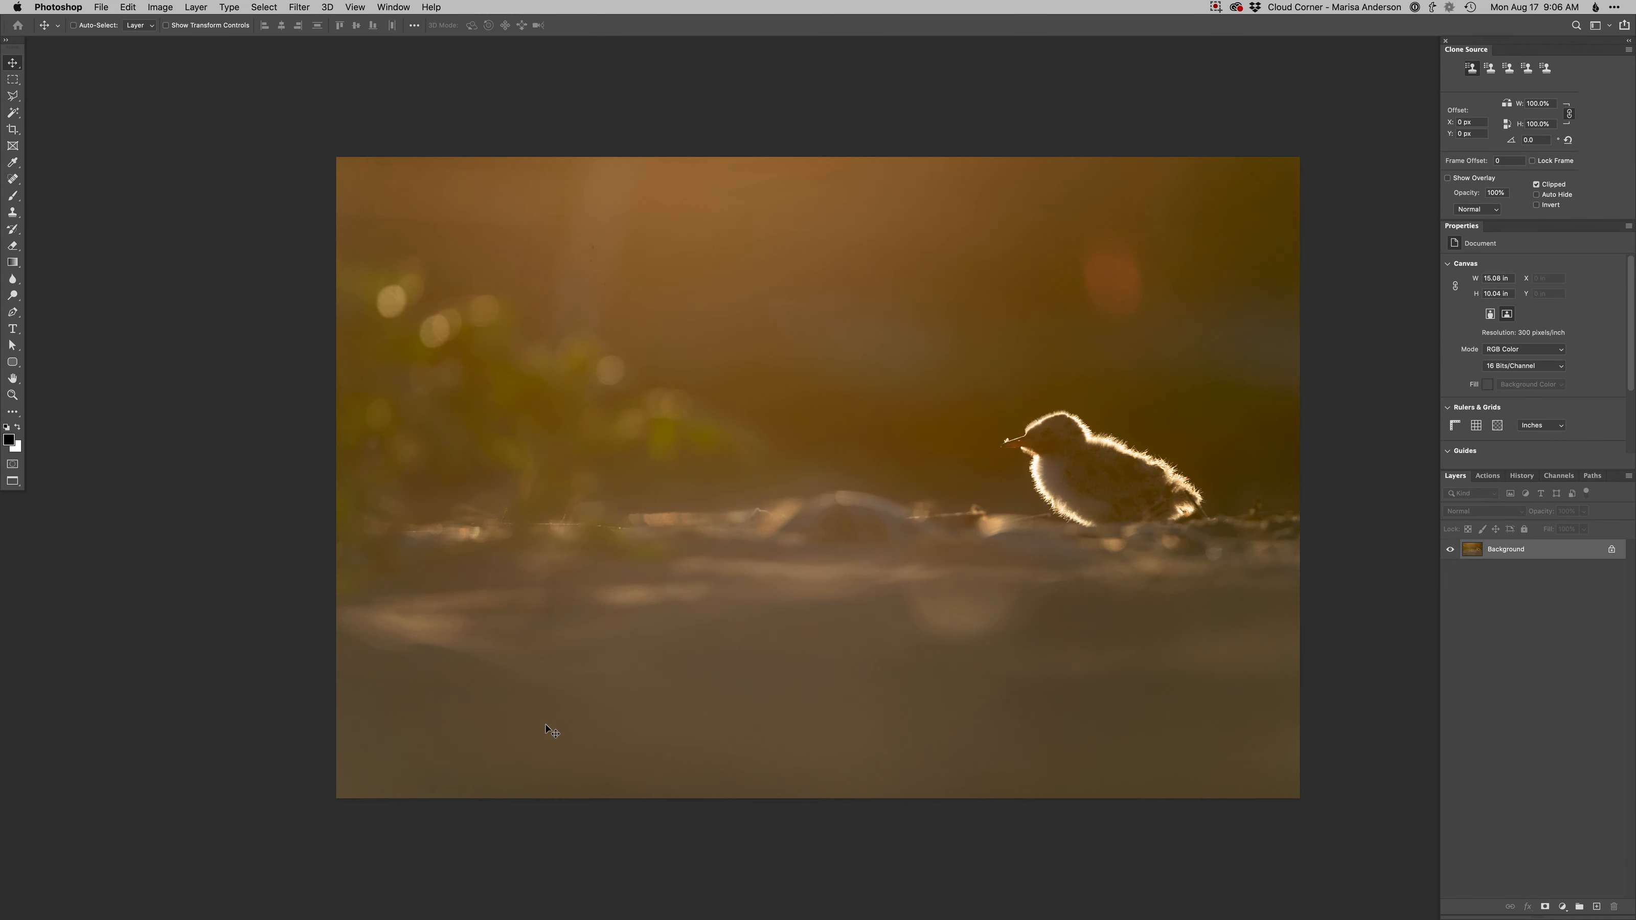
{"action": "key", "text": "F2"}
Step: Remove the reddish flare spot in the photo's upper-right background with the Clone Stamp on the Retouch layer
{"action": "left_click_drag", "start_coordinate": [1031, 482], "coordinate": [1033, 621]}
{"action": "key", "text": "s"}
{"action": "mouse_move", "coordinate": [1052, 423]}
{"action": "left_mouse_down"}
{"action": "mouse_move", "coordinate": [1096, 423]}
{"action": "mouse_move", "coordinate": [1093, 388]}
{"action": "mouse_move", "coordinate": [1131, 460]}
{"action": "mouse_move", "coordinate": [1125, 386]}
{"action": "mouse_move", "coordinate": [1125, 467]}
{"action": "mouse_move", "coordinate": [1106, 435]}
{"action": "mouse_move", "coordinate": [1132, 437]}
{"action": "mouse_move", "coordinate": [1133, 385]}
{"action": "left_mouse_up"}
{"action": "left_click", "coordinate": [1086, 395], "text": "alt"}
{"action": "left_click", "coordinate": [1095, 416], "text": "alt"}
{"action": "mouse_move", "coordinate": [1198, 432]}
{"action": "left_mouse_down"}
{"action": "mouse_move", "coordinate": [1163, 436]}
{"action": "mouse_move", "coordinate": [1206, 327]}
{"action": "mouse_move", "coordinate": [1222, 321]}
{"action": "mouse_move", "coordinate": [1227, 354]}
{"action": "left_mouse_up"}
Step: Clone clean background over the pale light streak in the upper-left area above the foliage
{"action": "mouse_move", "coordinate": [603, 470]}
{"action": "left_mouse_down"}
{"action": "mouse_move", "coordinate": [685, 517]}
{"action": "mouse_move", "coordinate": [584, 470]}
{"action": "mouse_move", "coordinate": [604, 465]}
{"action": "mouse_move", "coordinate": [621, 492]}
{"action": "mouse_move", "coordinate": [608, 442]}
{"action": "mouse_move", "coordinate": [624, 432]}
{"action": "mouse_move", "coordinate": [635, 475]}
{"action": "left_mouse_up"}
{"action": "left_click", "coordinate": [688, 495], "text": "alt"}
{"action": "left_click", "coordinate": [574, 461], "text": "alt"}
{"action": "left_click", "coordinate": [587, 468], "text": "alt"}
{"action": "left_click", "coordinate": [672, 487], "text": "alt"}
{"action": "left_click", "coordinate": [636, 475], "text": "alt"}
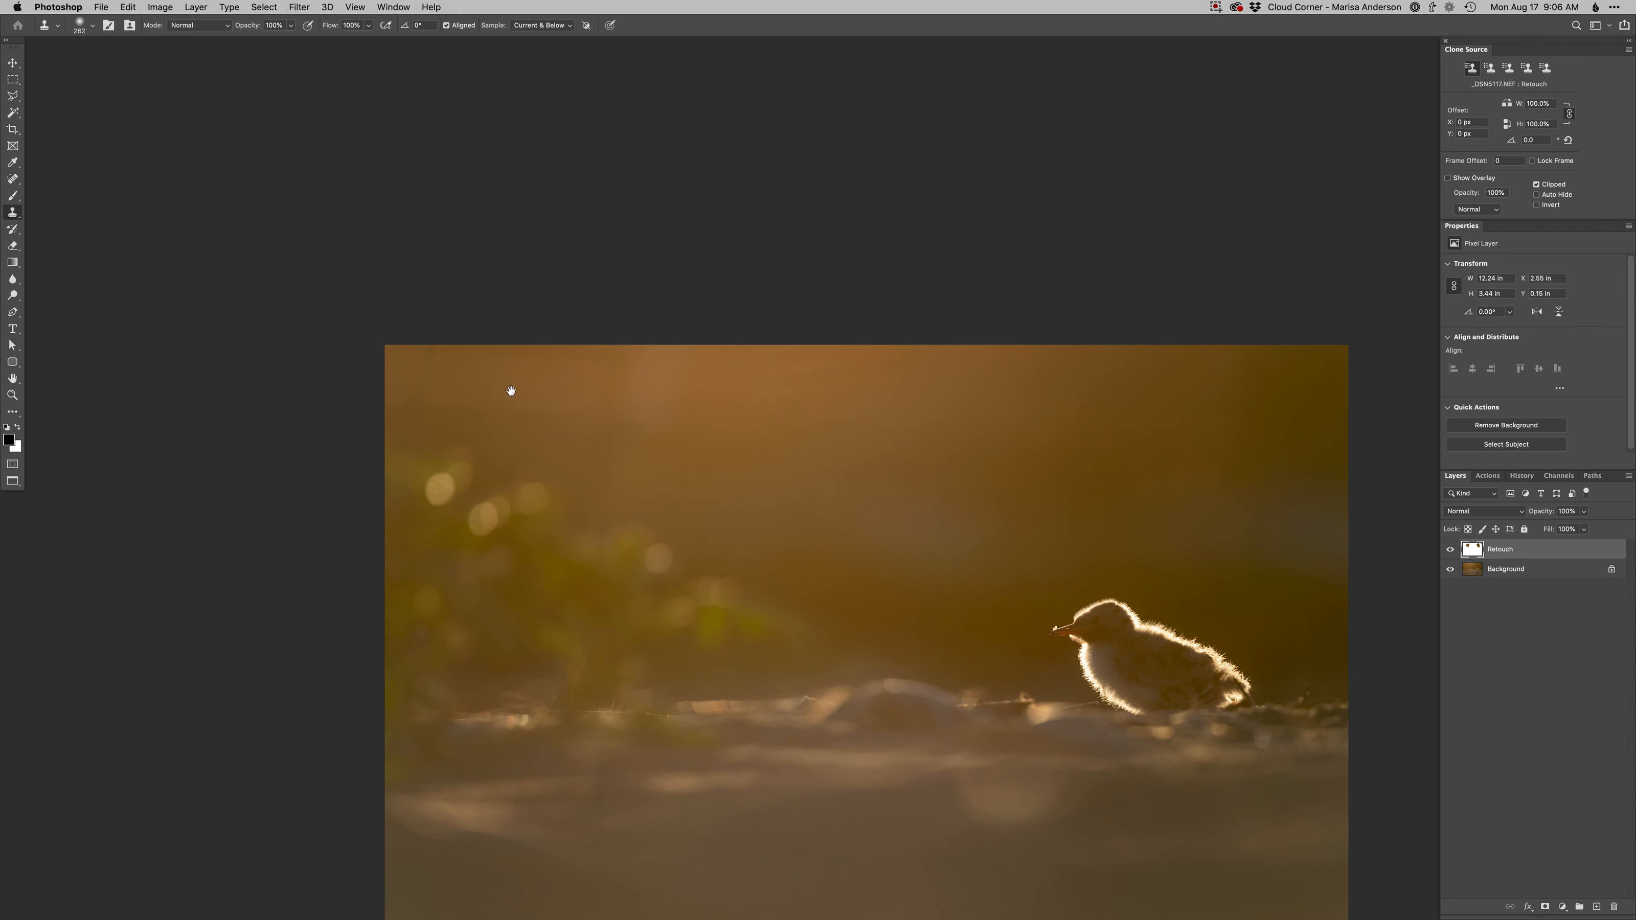
{"action": "mouse_move", "coordinate": [616, 467]}
{"action": "left_mouse_down"}
{"action": "mouse_move", "coordinate": [687, 417]}
{"action": "mouse_move", "coordinate": [655, 379]}
{"action": "left_mouse_up"}
{"action": "left_click", "coordinate": [594, 469], "text": "alt"}
Step: Even out the remaining light patches near the photo's upper-left corner by cloning adjacent background
{"action": "mouse_move", "coordinate": [486, 410]}
{"action": "left_mouse_down"}
{"action": "mouse_move", "coordinate": [571, 375]}
{"action": "mouse_move", "coordinate": [519, 362]}
{"action": "mouse_move", "coordinate": [588, 344]}
{"action": "mouse_move", "coordinate": [451, 413]}
{"action": "mouse_move", "coordinate": [359, 413]}
{"action": "mouse_move", "coordinate": [518, 408]}
{"action": "mouse_move", "coordinate": [429, 401]}
{"action": "mouse_move", "coordinate": [441, 375]}
{"action": "mouse_move", "coordinate": [370, 355]}
{"action": "left_mouse_up"}
{"action": "left_click", "coordinate": [548, 398], "text": "alt"}
{"action": "left_click", "coordinate": [515, 397], "text": "alt"}
{"action": "left_click", "coordinate": [457, 394], "text": "alt"}
{"action": "left_click_drag", "start_coordinate": [449, 420], "coordinate": [407, 449]}
{"action": "left_click", "coordinate": [501, 453], "text": "alt"}
{"action": "left_click", "coordinate": [506, 395], "text": "alt"}
{"action": "left_click_drag", "start_coordinate": [481, 379], "coordinate": [410, 370]}
{"action": "scroll", "coordinate": [709, 400], "scroll_direction": "down", "scroll_amount": 2}
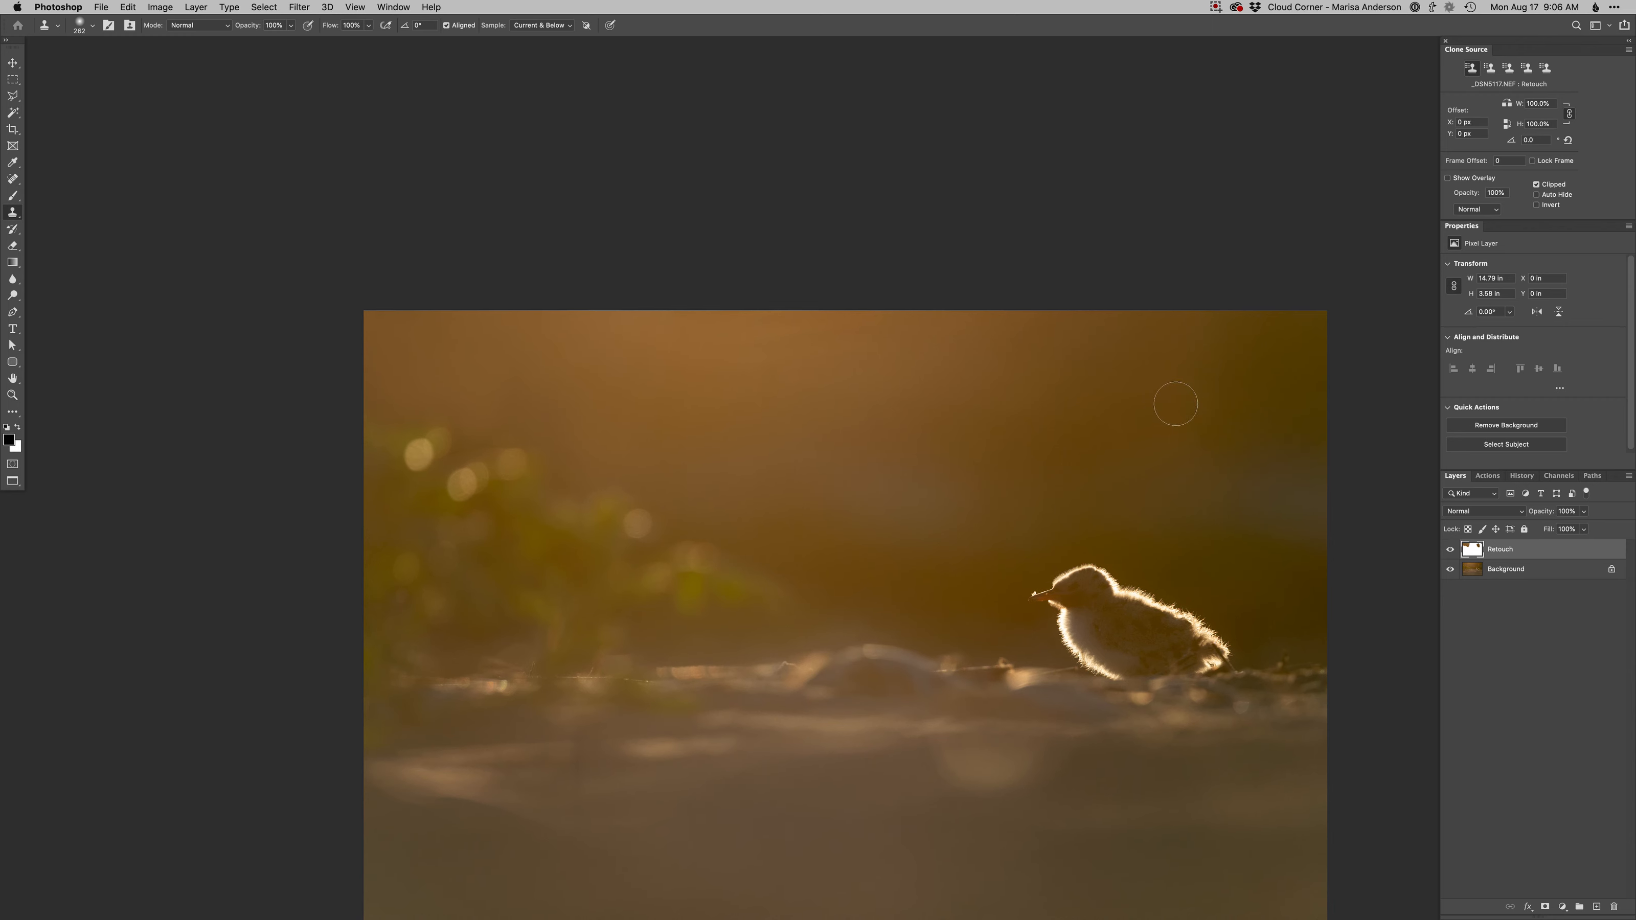
Step: Clone away the distracting patch in the lower-left foreground below the foliage
{"action": "mouse_move", "coordinate": [956, 609]}
{"action": "left_mouse_down"}
{"action": "mouse_move", "coordinate": [940, 518]}
{"action": "mouse_move", "coordinate": [927, 527]}
{"action": "left_mouse_up"}
{"action": "left_click_drag", "start_coordinate": [546, 691], "coordinate": [556, 708]}
{"action": "left_click", "coordinate": [567, 660], "text": "alt"}
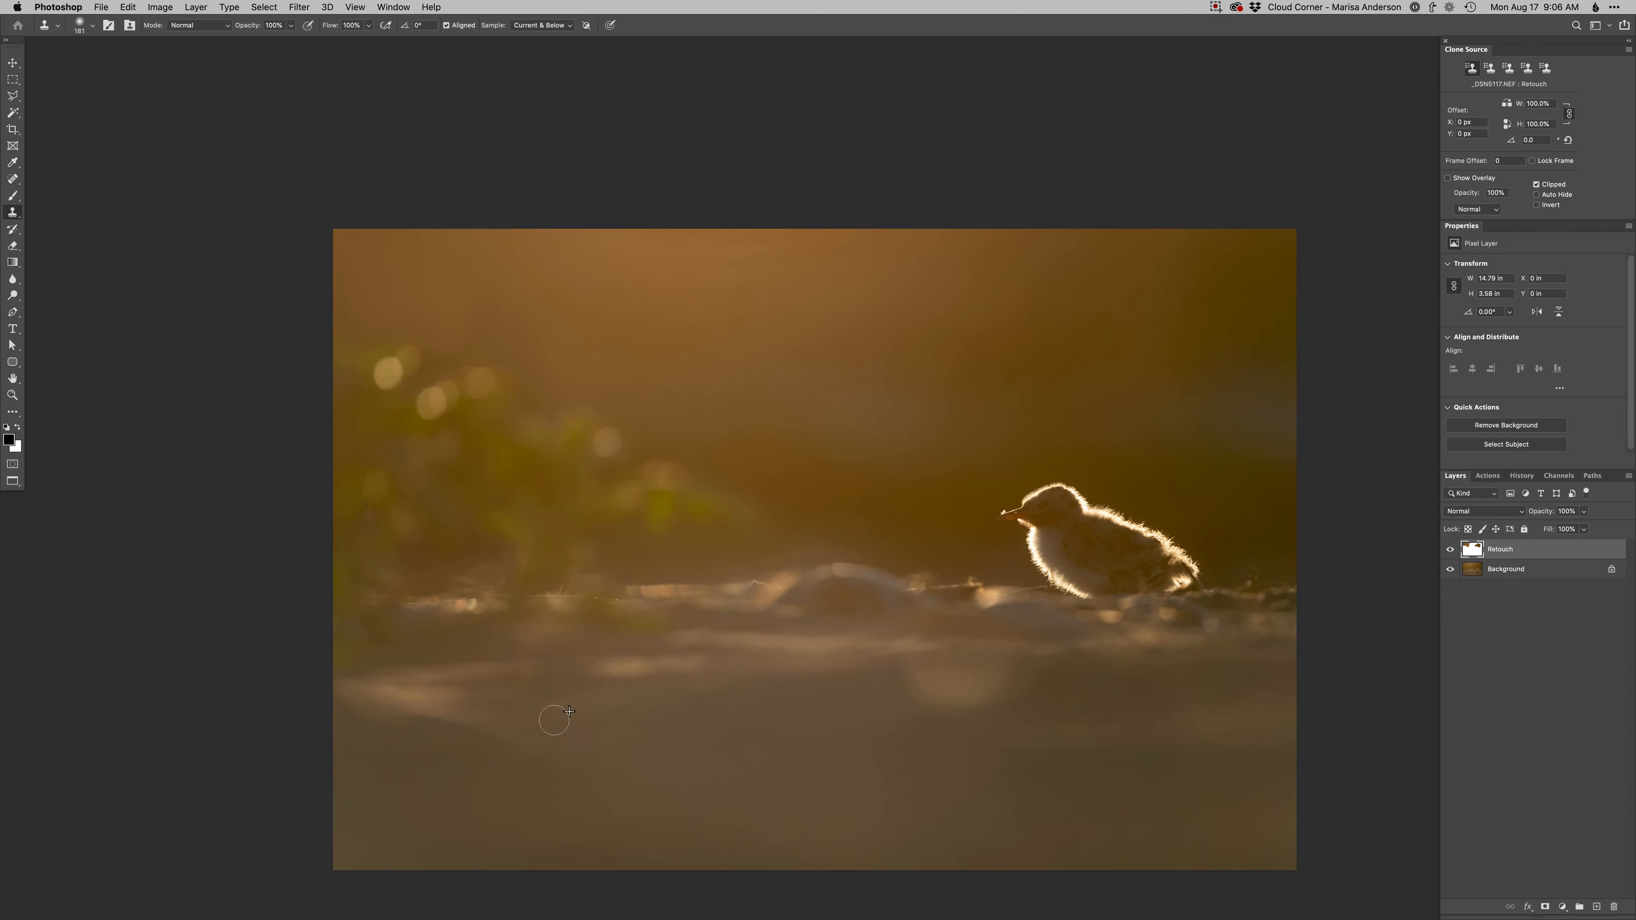
{"action": "left_click", "coordinate": [527, 676], "text": "alt"}
{"action": "left_click", "coordinate": [544, 675]}
Step: Clone out the pale round flare in the foreground below the chick
{"action": "left_click_drag", "start_coordinate": [746, 669], "coordinate": [706, 607]}
{"action": "mouse_move", "coordinate": [915, 658]}
{"action": "left_mouse_down"}
{"action": "mouse_move", "coordinate": [959, 656]}
{"action": "mouse_move", "coordinate": [875, 634]}
{"action": "mouse_move", "coordinate": [925, 663]}
{"action": "left_mouse_up"}
{"action": "left_click", "coordinate": [803, 651], "text": "alt"}
{"action": "left_click", "coordinate": [995, 647], "text": "alt"}
{"action": "left_click_drag", "start_coordinate": [990, 622], "coordinate": [954, 630]}
{"action": "left_click", "coordinate": [785, 673], "text": "alt"}
{"action": "left_click_drag", "start_coordinate": [761, 668], "coordinate": [867, 672]}
Step: Add a Curves adjustment layer and pull the RGB curve down in the midtones to darken the whole image
{"action": "key", "text": "super+m"}
{"action": "key", "text": "Return"}
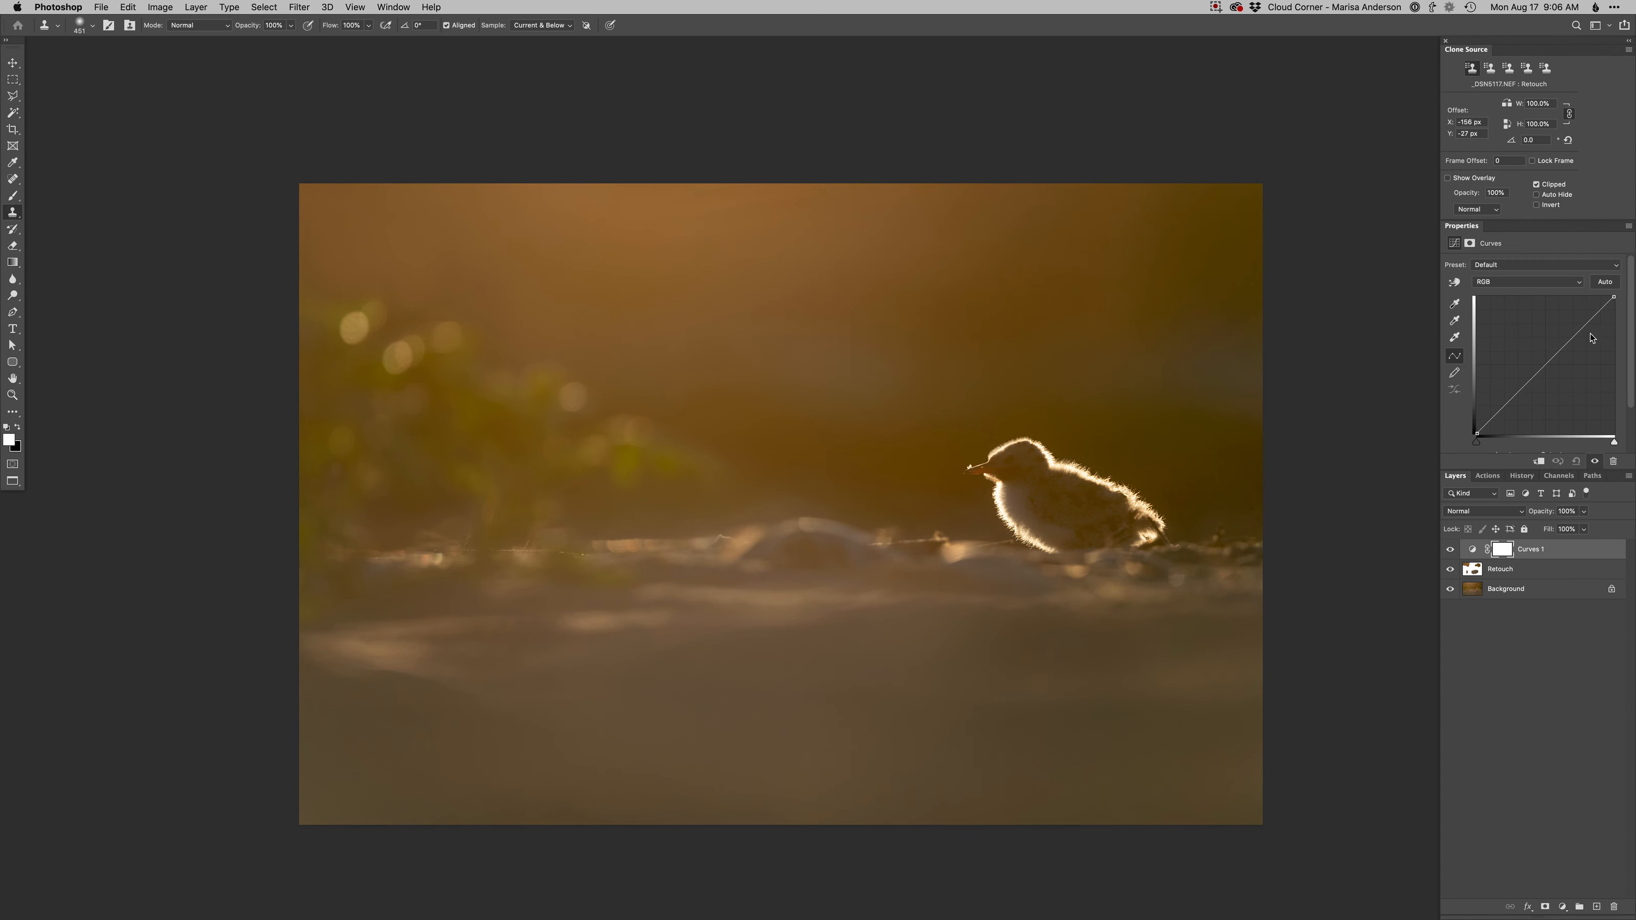
{"action": "left_click_drag", "start_coordinate": [1524, 384], "coordinate": [1529, 391]}
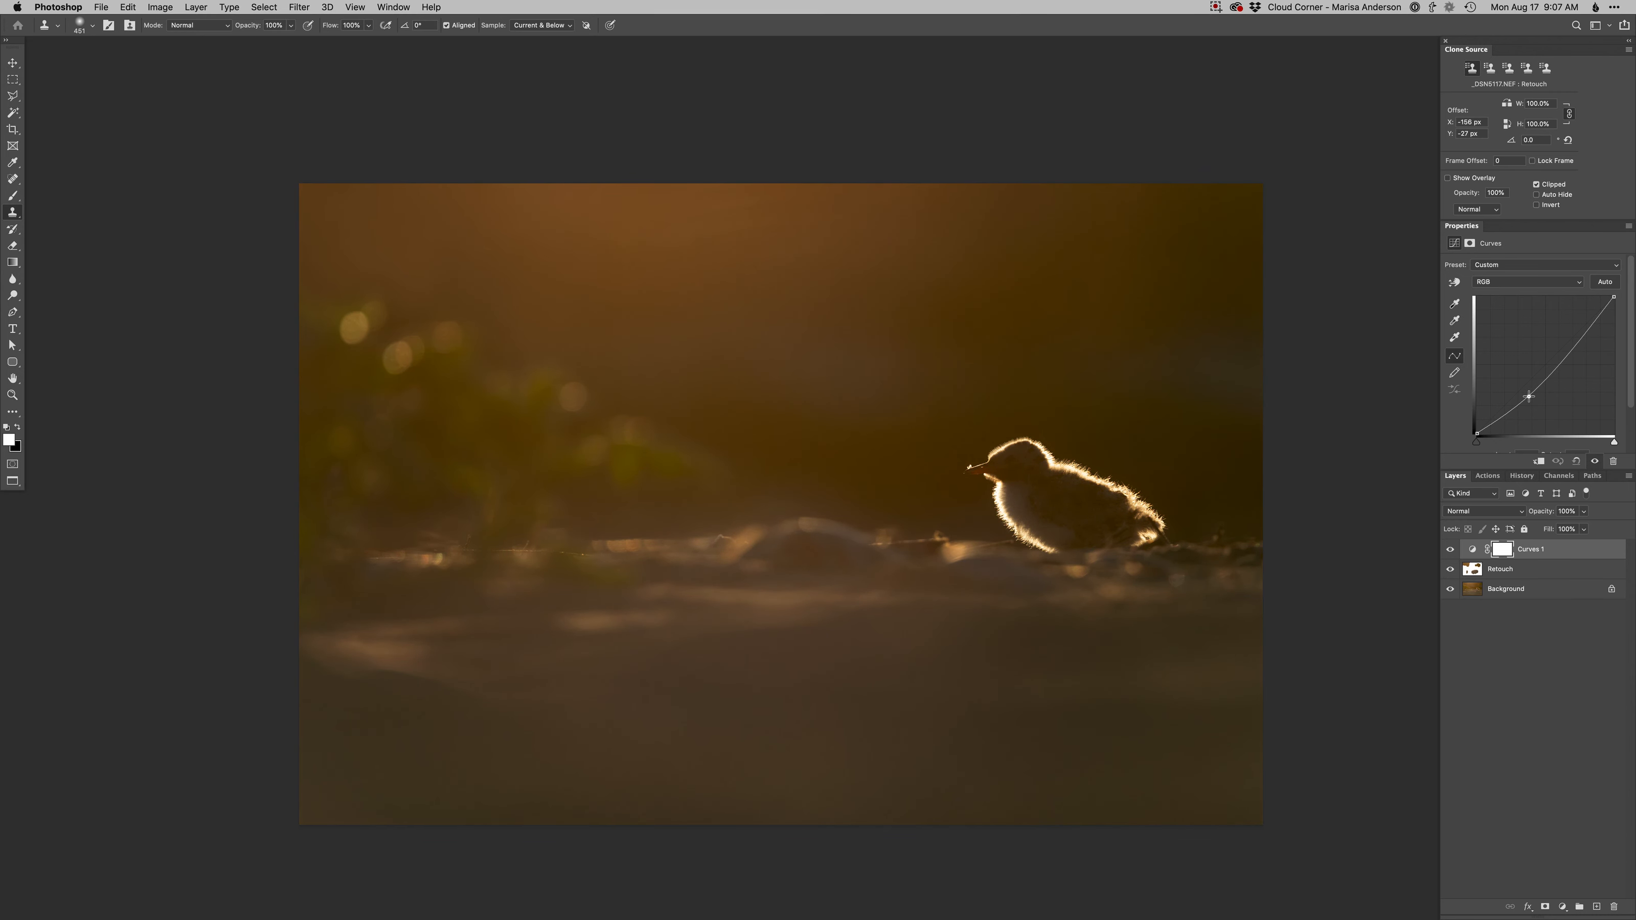
Step: Paint black on the Curves mask over the chick's bill and front outline with a small brush
{"action": "key", "text": "b"}
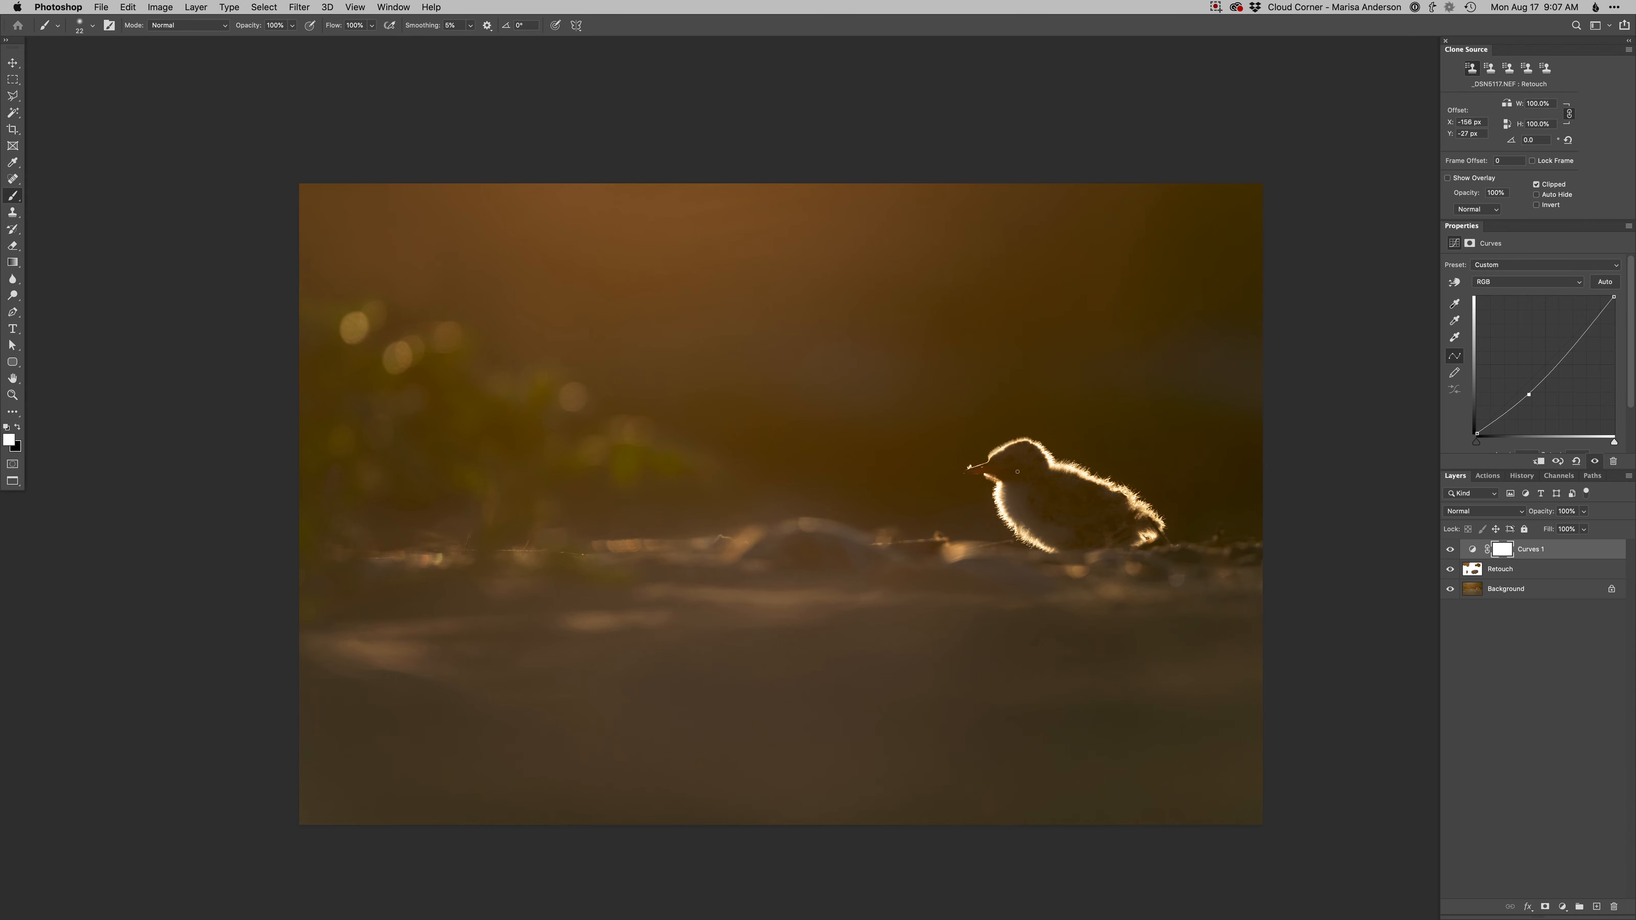
{"action": "left_click", "coordinate": [1057, 507], "text": "super"}
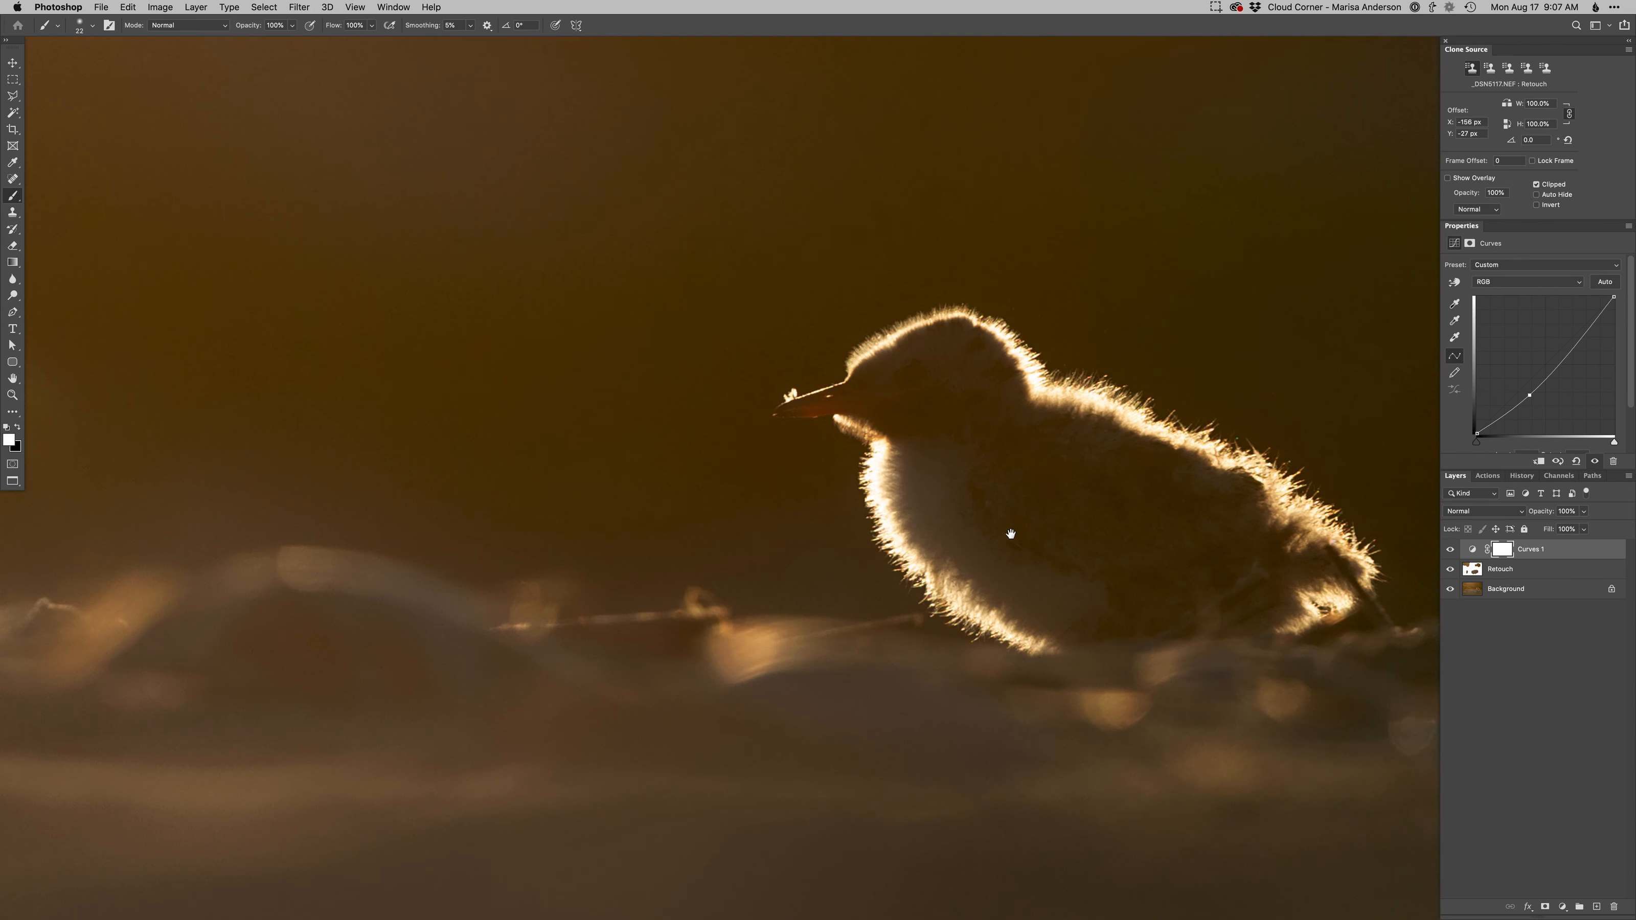
{"action": "right_click", "coordinate": [949, 454]}
{"action": "left_click", "coordinate": [1037, 544]}
{"action": "left_click_drag", "start_coordinate": [828, 415], "coordinate": [777, 413]}
{"action": "key", "text": "x"}
{"action": "mouse_move", "coordinate": [840, 389]}
{"action": "left_mouse_down"}
{"action": "mouse_move", "coordinate": [786, 410]}
{"action": "mouse_move", "coordinate": [811, 411]}
{"action": "left_mouse_up"}
{"action": "mouse_move", "coordinate": [878, 410]}
{"action": "left_mouse_down"}
{"action": "mouse_move", "coordinate": [900, 436]}
{"action": "mouse_move", "coordinate": [889, 426]}
{"action": "mouse_move", "coordinate": [906, 524]}
{"action": "mouse_move", "coordinate": [941, 568]}
{"action": "mouse_move", "coordinate": [1052, 631]}
{"action": "mouse_move", "coordinate": [964, 551]}
{"action": "mouse_move", "coordinate": [912, 535]}
{"action": "mouse_move", "coordinate": [873, 256]}
{"action": "left_mouse_up"}
Step: Trace the rest of the chick's outline in black on the Curves mask, using a softer brush along the lower edge
{"action": "mouse_move", "coordinate": [887, 544]}
{"action": "left_mouse_down"}
{"action": "mouse_move", "coordinate": [1044, 536]}
{"action": "mouse_move", "coordinate": [1100, 644]}
{"action": "left_mouse_up"}
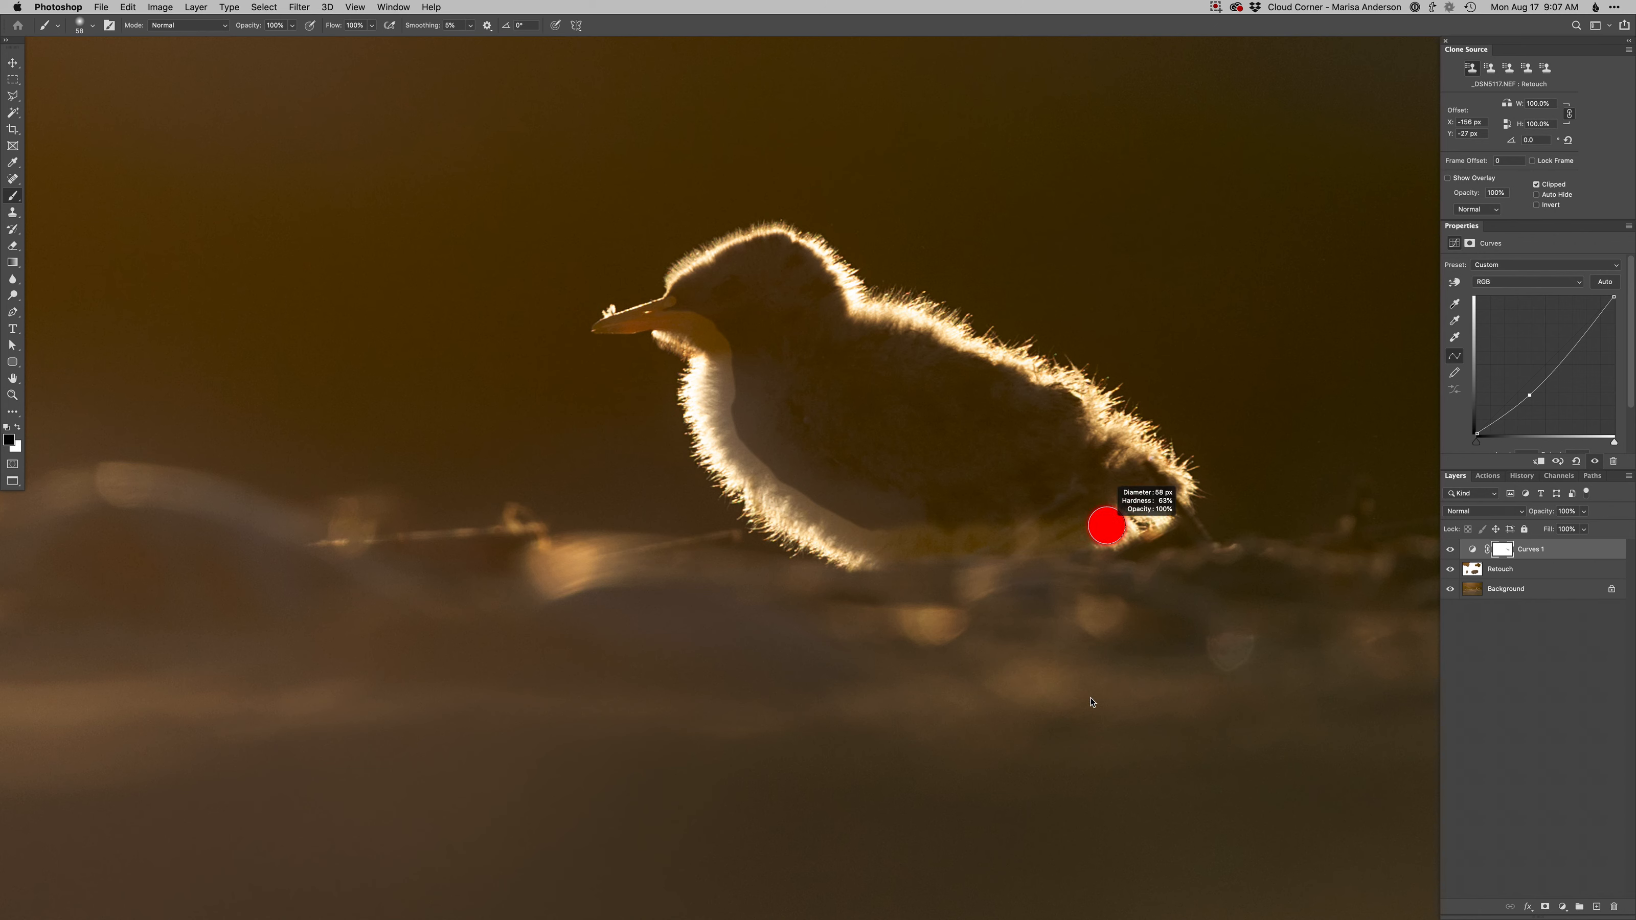
{"action": "left_click_drag", "start_coordinate": [1090, 756], "coordinate": [1089, 760]}
{"action": "mouse_move", "coordinate": [1107, 526]}
{"action": "left_mouse_down"}
{"action": "mouse_move", "coordinate": [1097, 508]}
{"action": "mouse_move", "coordinate": [1117, 519]}
{"action": "mouse_move", "coordinate": [1169, 492]}
{"action": "mouse_move", "coordinate": [1049, 390]}
{"action": "left_mouse_up"}
{"action": "mouse_move", "coordinate": [993, 426]}
{"action": "left_mouse_down"}
{"action": "mouse_move", "coordinate": [1022, 584]}
{"action": "mouse_move", "coordinate": [1031, 528]}
{"action": "mouse_move", "coordinate": [861, 473]}
{"action": "mouse_move", "coordinate": [817, 403]}
{"action": "mouse_move", "coordinate": [773, 405]}
{"action": "mouse_move", "coordinate": [697, 469]}
{"action": "left_mouse_up"}
Step: Select the chick's interior in the Curves mask, fill it with black and brush over the leftover gaps
{"action": "left_click", "coordinate": [1504, 549], "text": "alt"}
{"action": "key", "text": "w"}
{"action": "left_click", "coordinate": [866, 623]}
{"action": "key", "text": "alt+BackSpace"}
{"action": "key", "text": "super+d"}
{"action": "key", "text": "b"}
{"action": "mouse_move", "coordinate": [899, 684]}
{"action": "left_mouse_down"}
{"action": "mouse_move", "coordinate": [1118, 676]}
{"action": "mouse_move", "coordinate": [1176, 635]}
{"action": "left_mouse_up"}
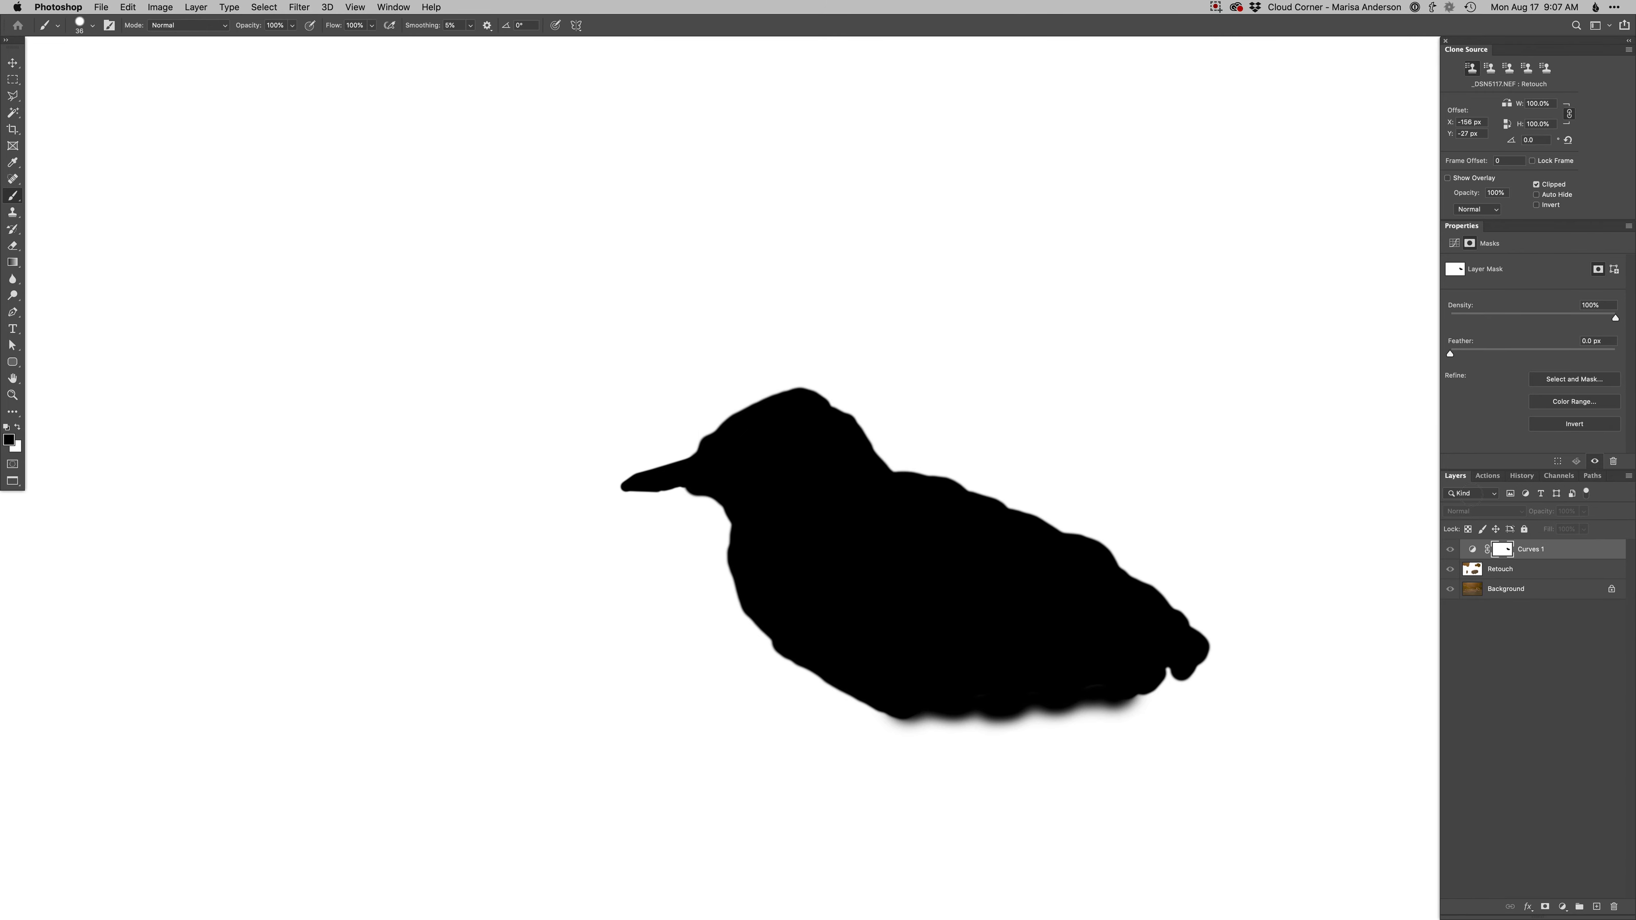
{"action": "left_click", "coordinate": [1502, 543], "text": "alt"}
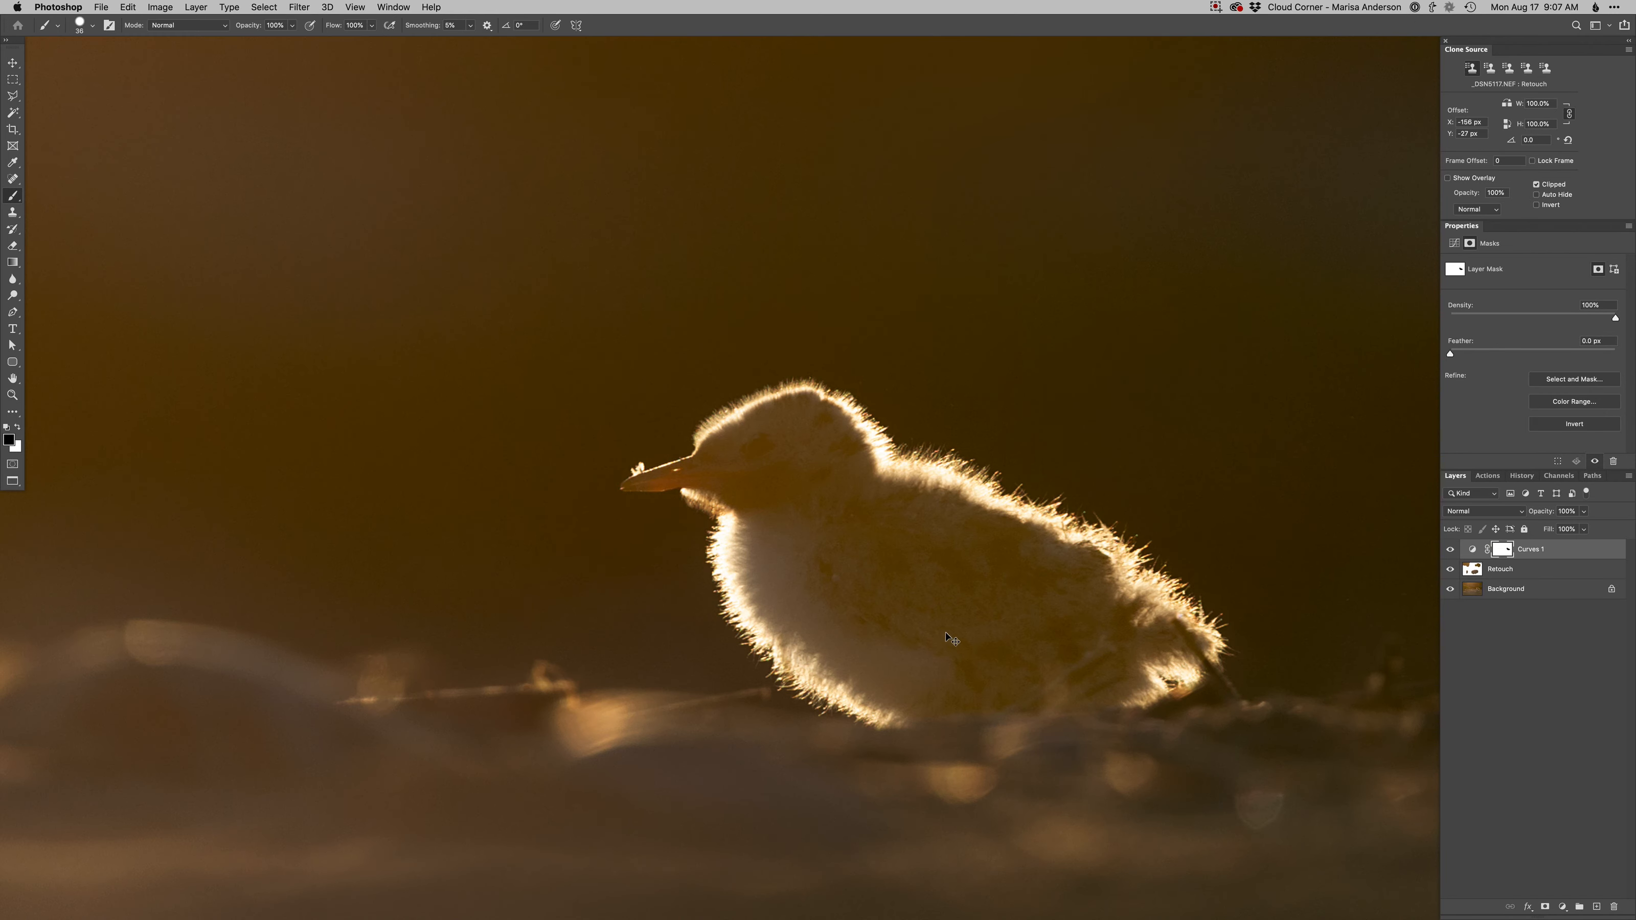
Step: Select the chick's bright feather rim with Color Range, sampling the backlit edges at a Fuzziness of 117
{"action": "key", "text": "super+alt+shift+c"}
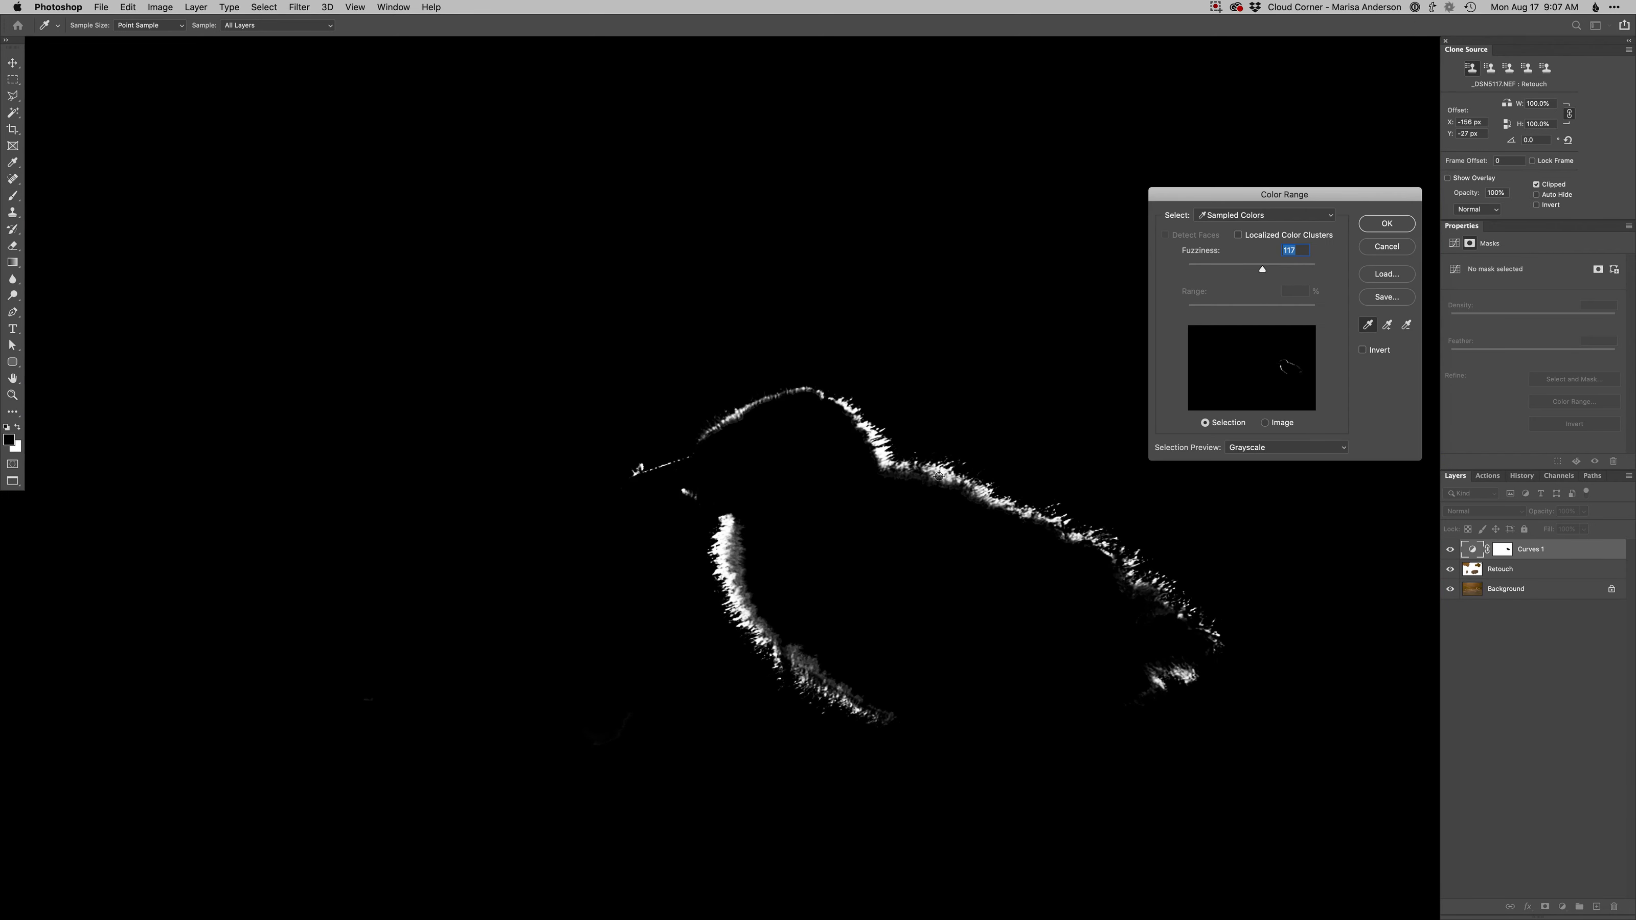
{"action": "left_click", "coordinate": [938, 475]}
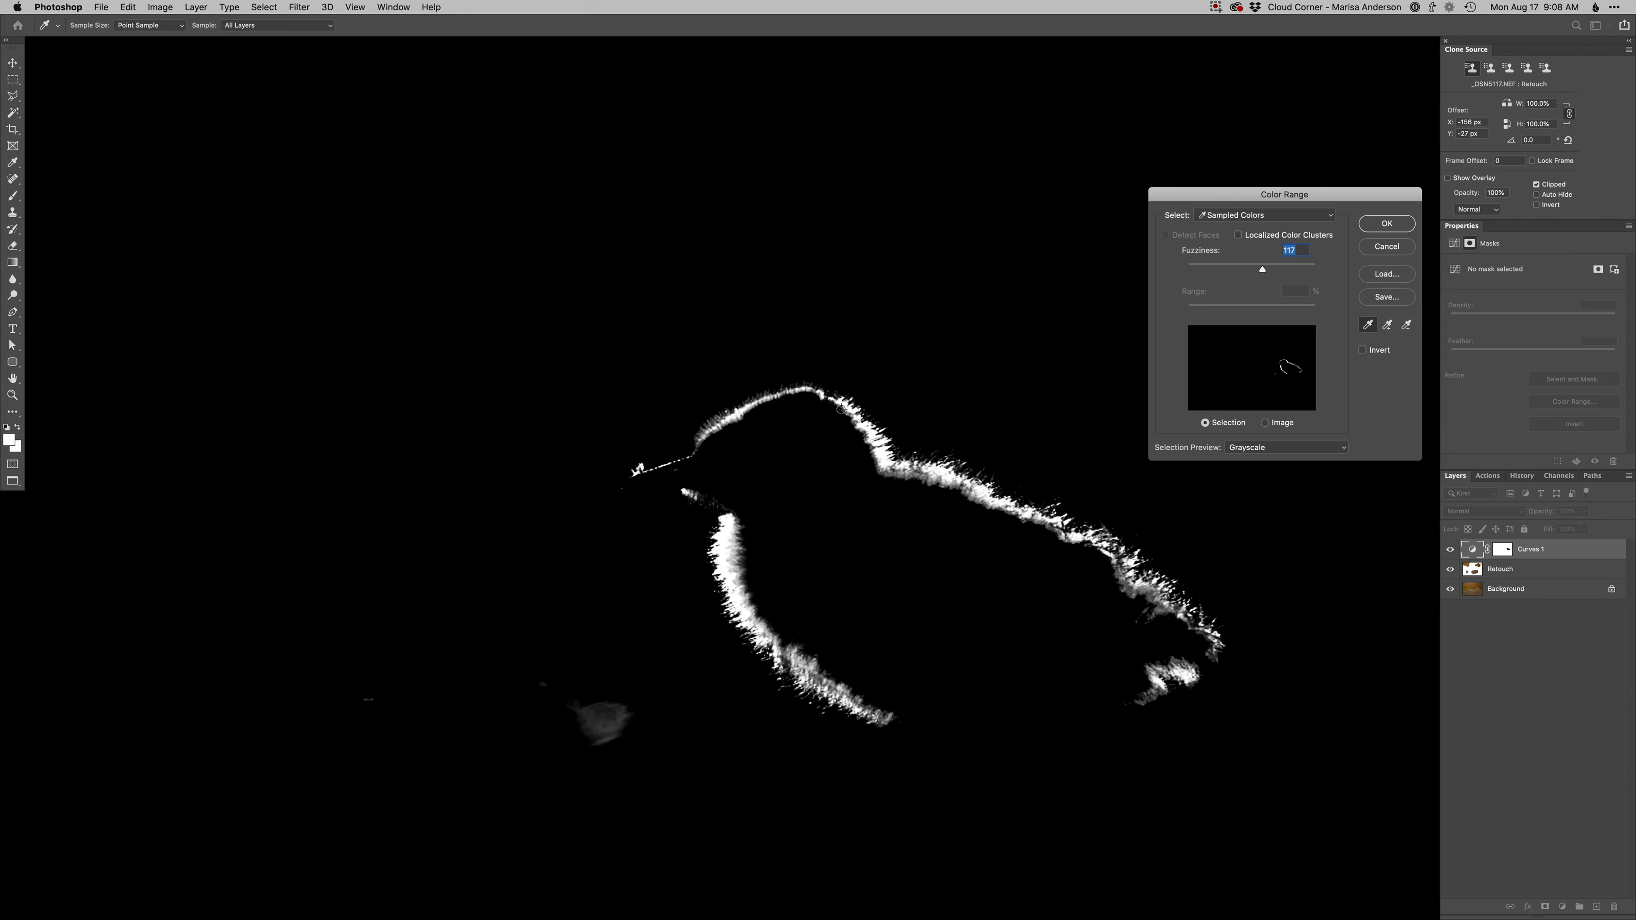
{"action": "left_click", "coordinate": [724, 420]}
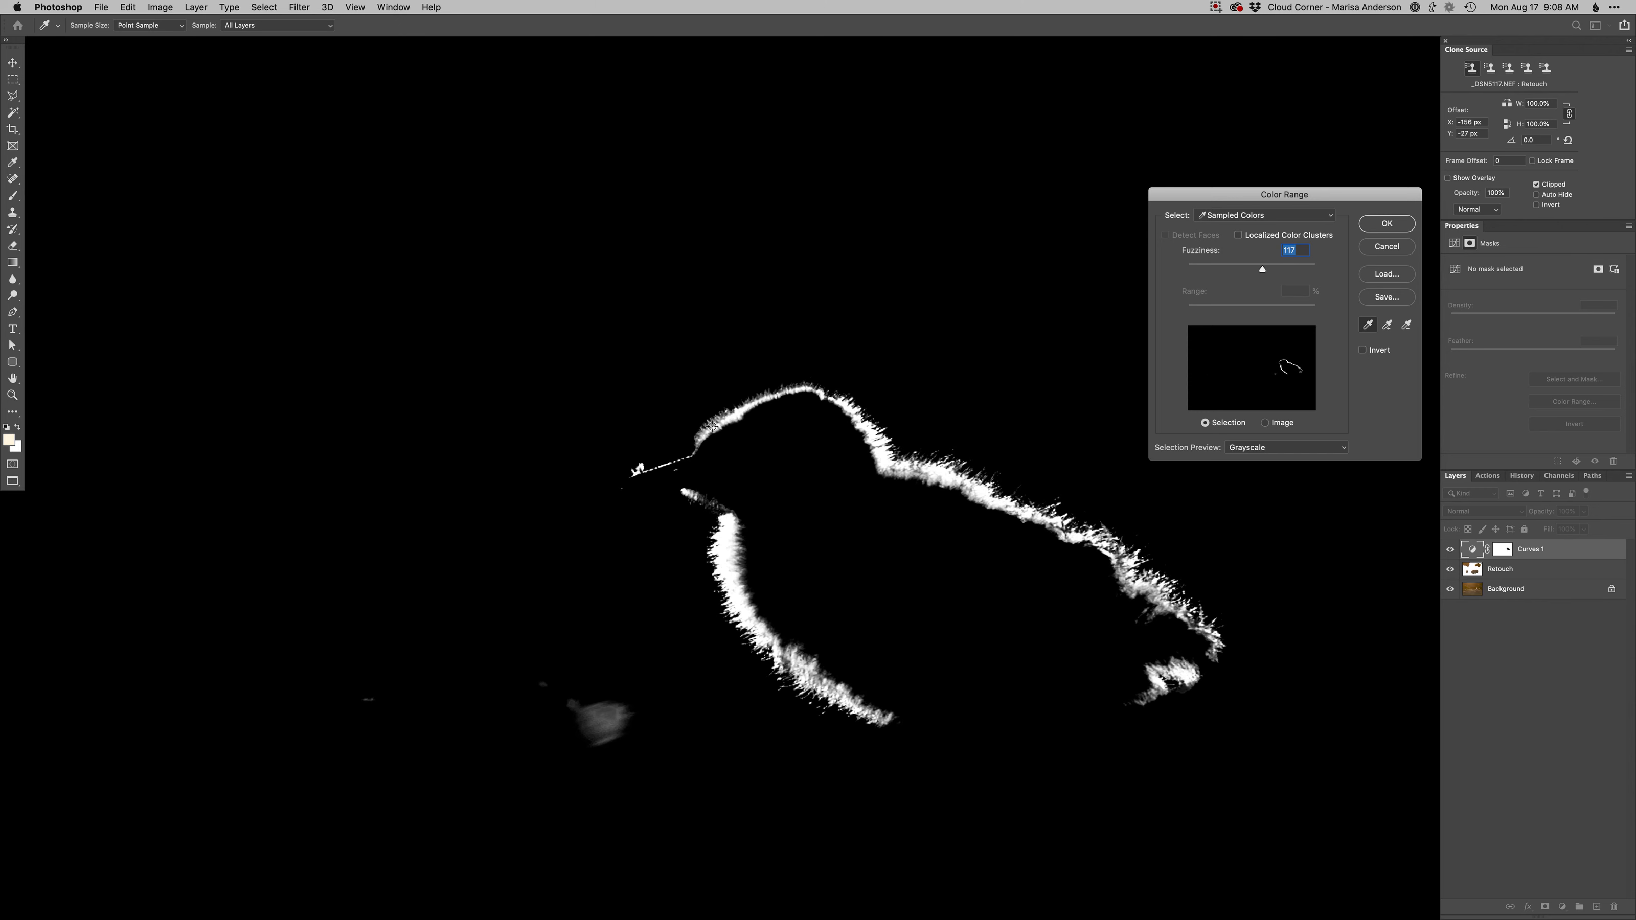
{"action": "left_click", "coordinate": [709, 430]}
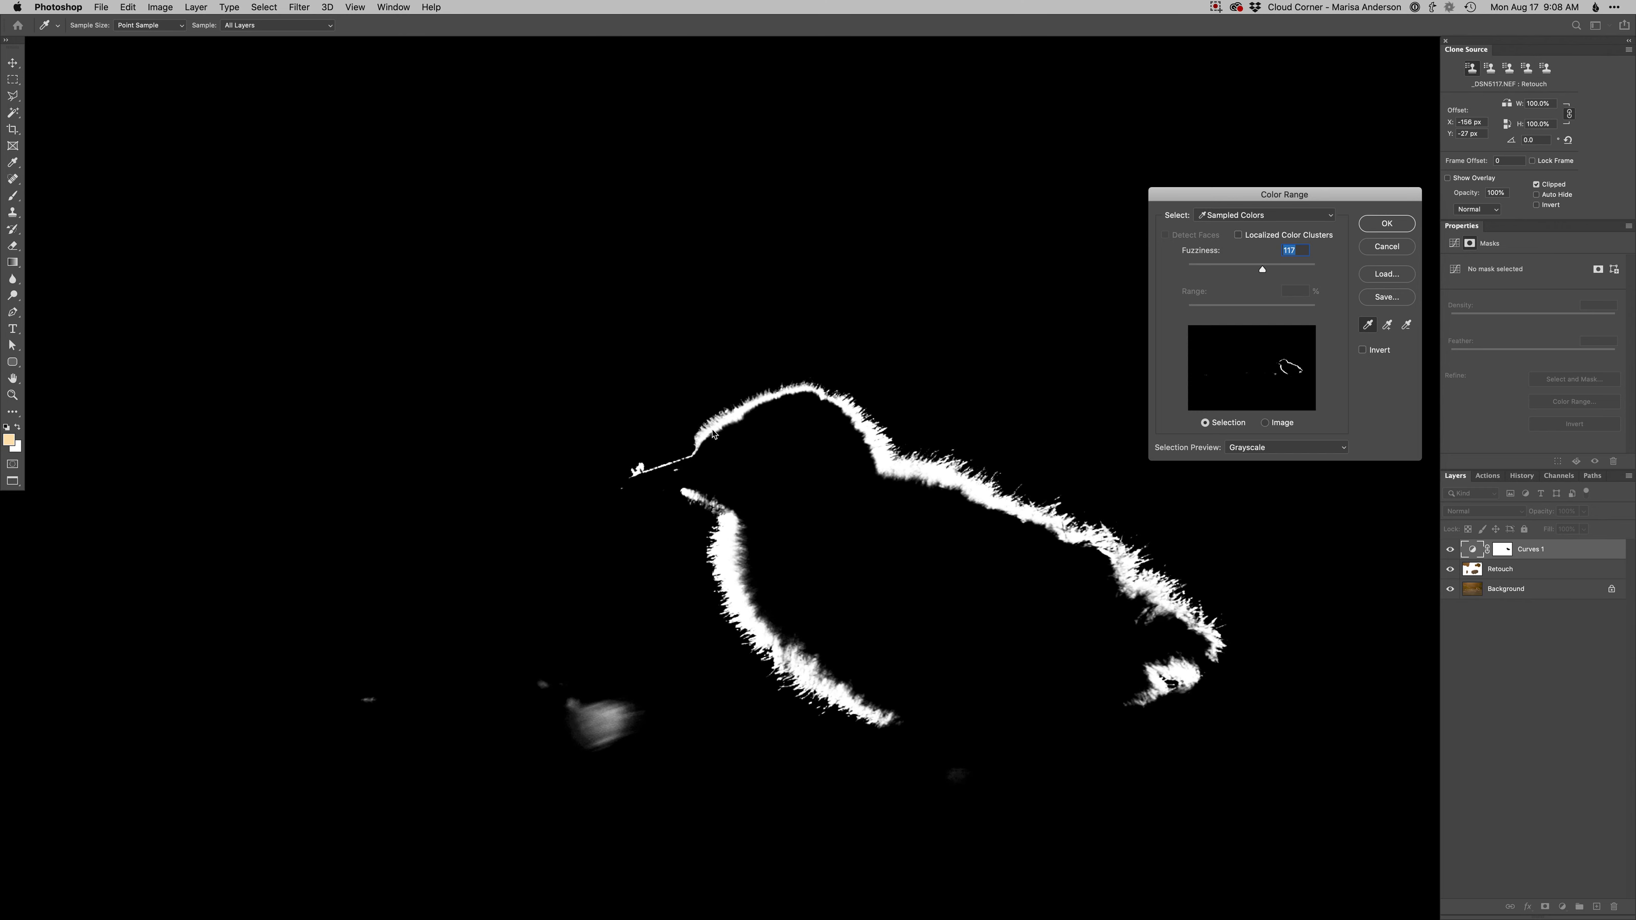
{"action": "key", "text": "Return"}
{"action": "key", "text": "b"}
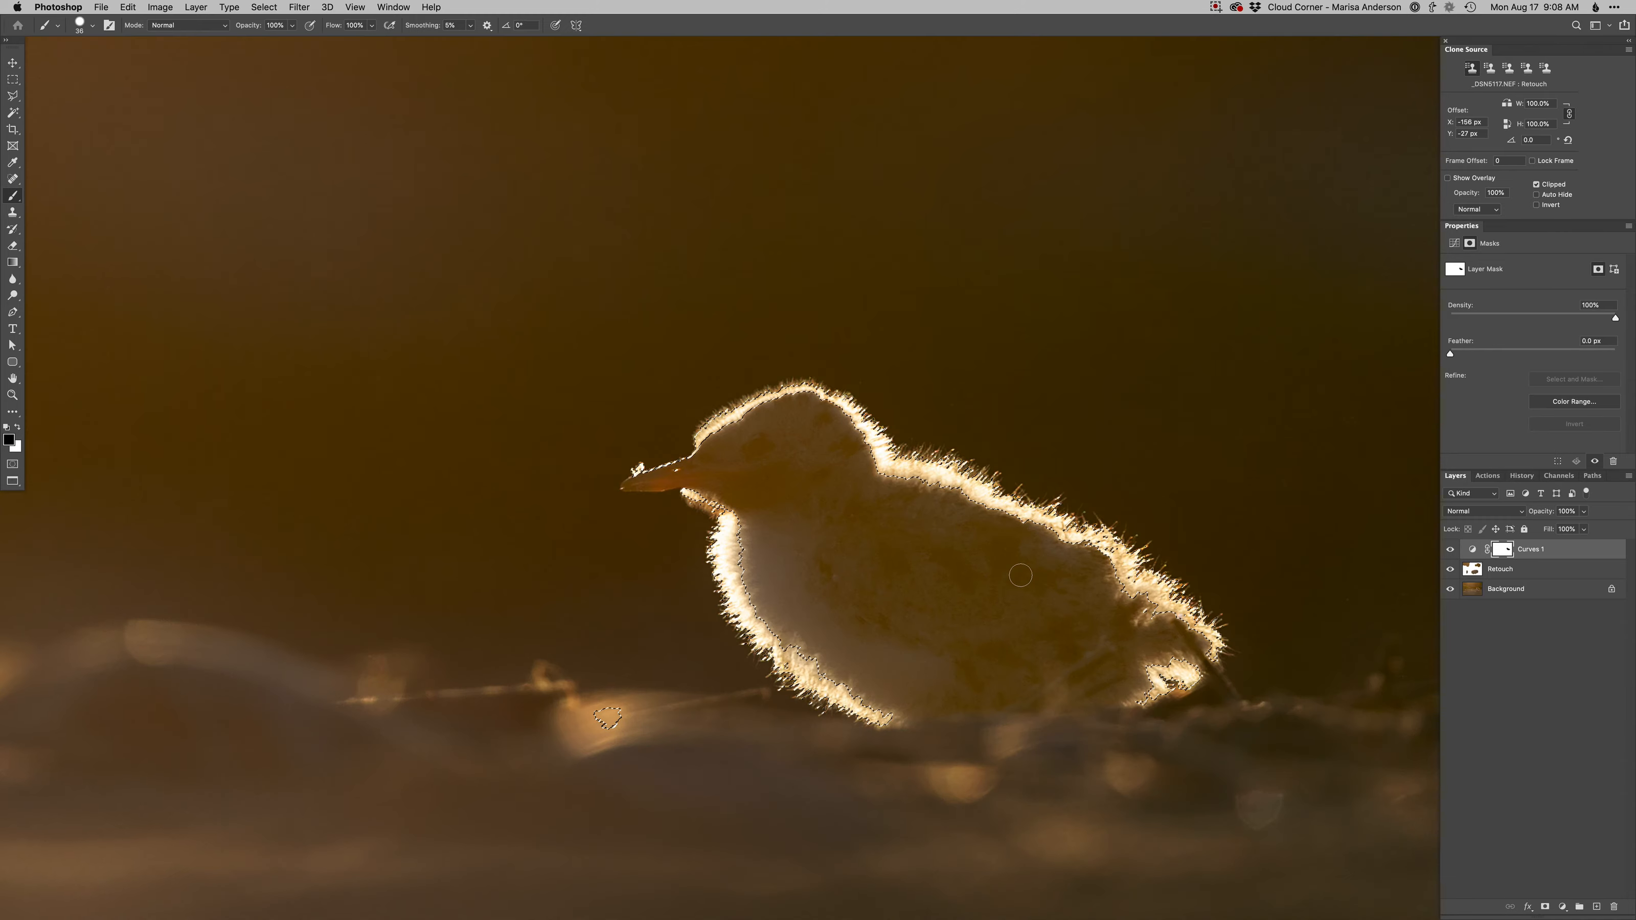
Step: Paint black on the Curves mask over the selected feather rim and fill the gaps along the breast edge
{"action": "left_click_drag", "start_coordinate": [731, 475], "coordinate": [760, 475]}
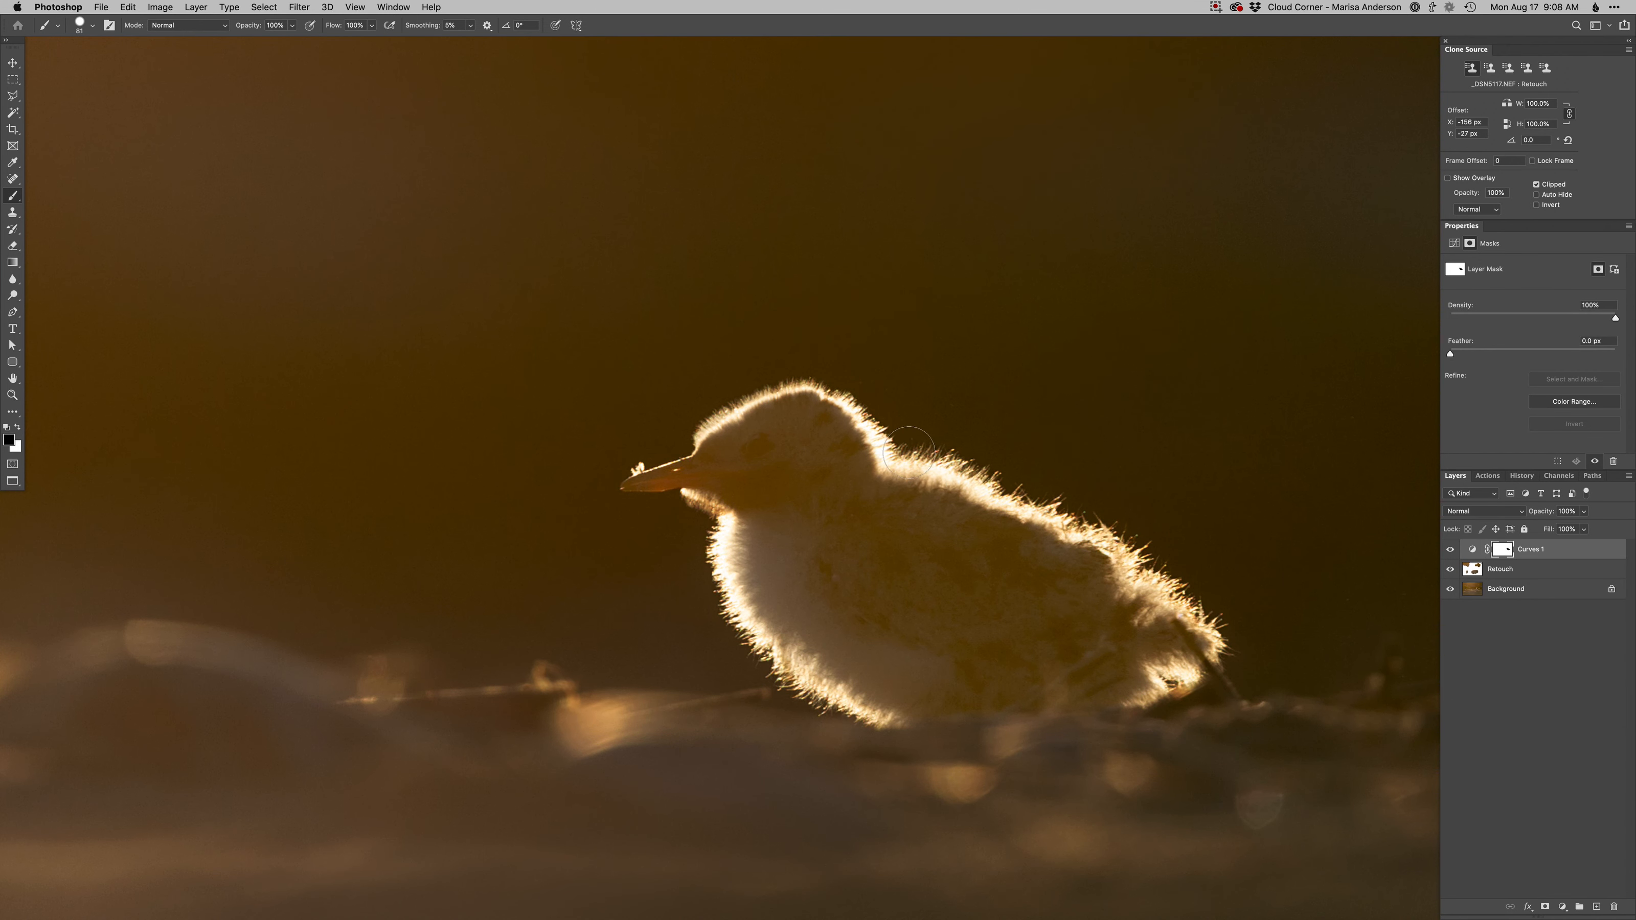
{"action": "left_click", "coordinate": [1500, 552], "text": "alt"}
{"action": "left_click", "coordinate": [1501, 553], "text": "alt"}
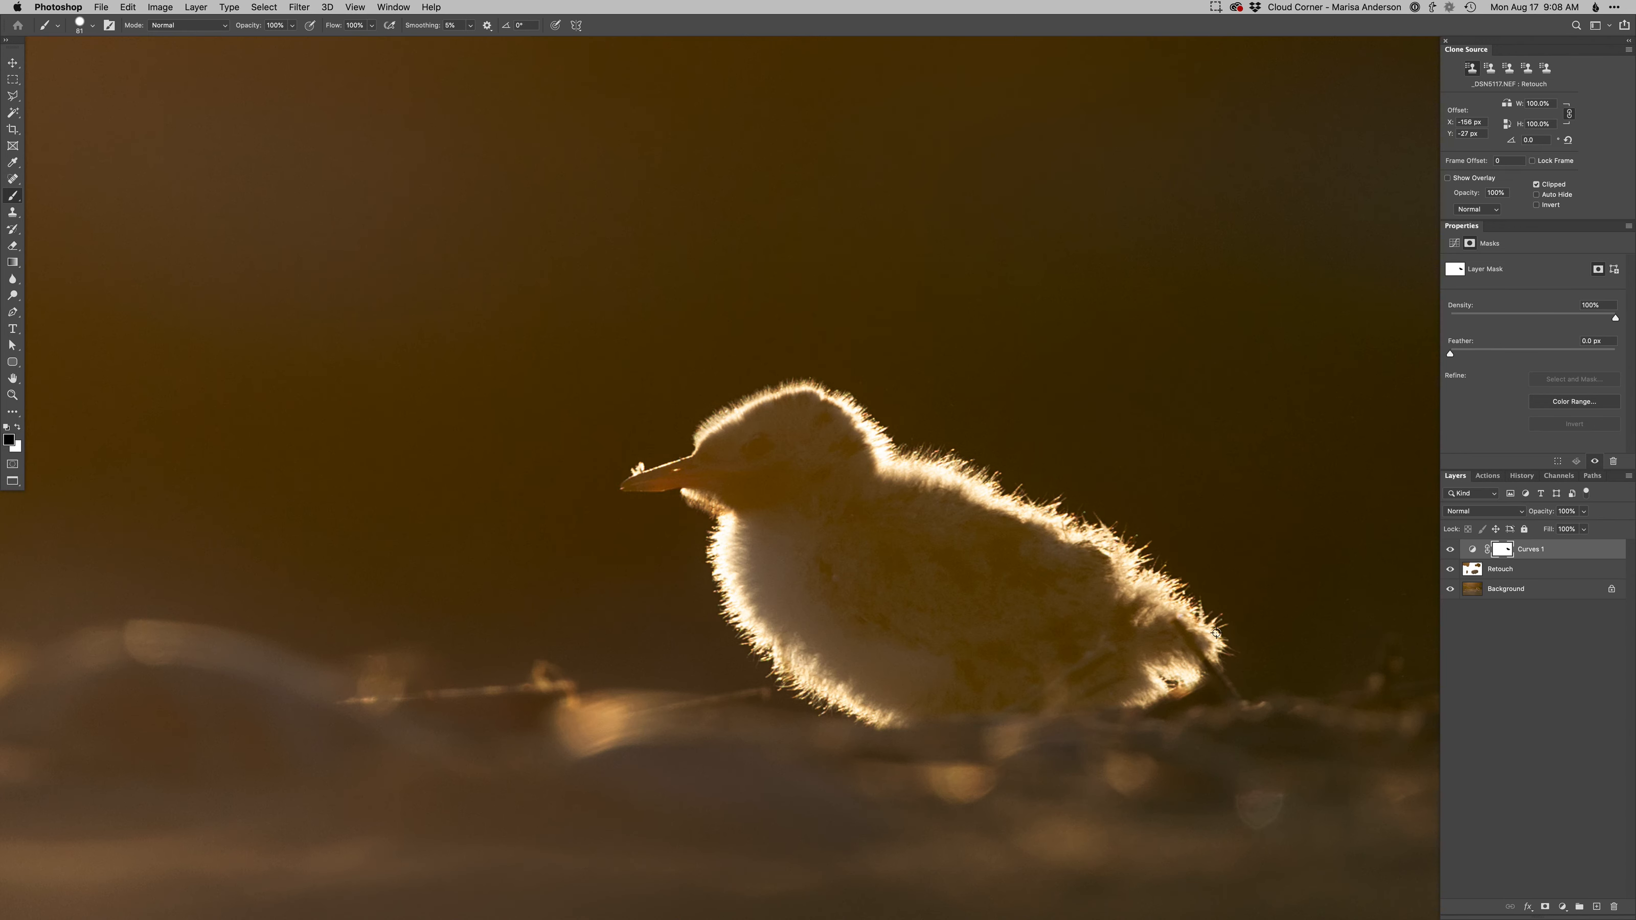
{"action": "left_click", "coordinate": [1502, 551], "text": "alt"}
{"action": "mouse_move", "coordinate": [732, 576]}
{"action": "left_mouse_down"}
{"action": "mouse_move", "coordinate": [671, 491]}
{"action": "mouse_move", "coordinate": [732, 547]}
{"action": "mouse_move", "coordinate": [727, 528]}
{"action": "mouse_move", "coordinate": [745, 601]}
{"action": "mouse_move", "coordinate": [787, 656]}
{"action": "mouse_move", "coordinate": [756, 643]}
{"action": "mouse_move", "coordinate": [866, 699]}
{"action": "left_mouse_up"}
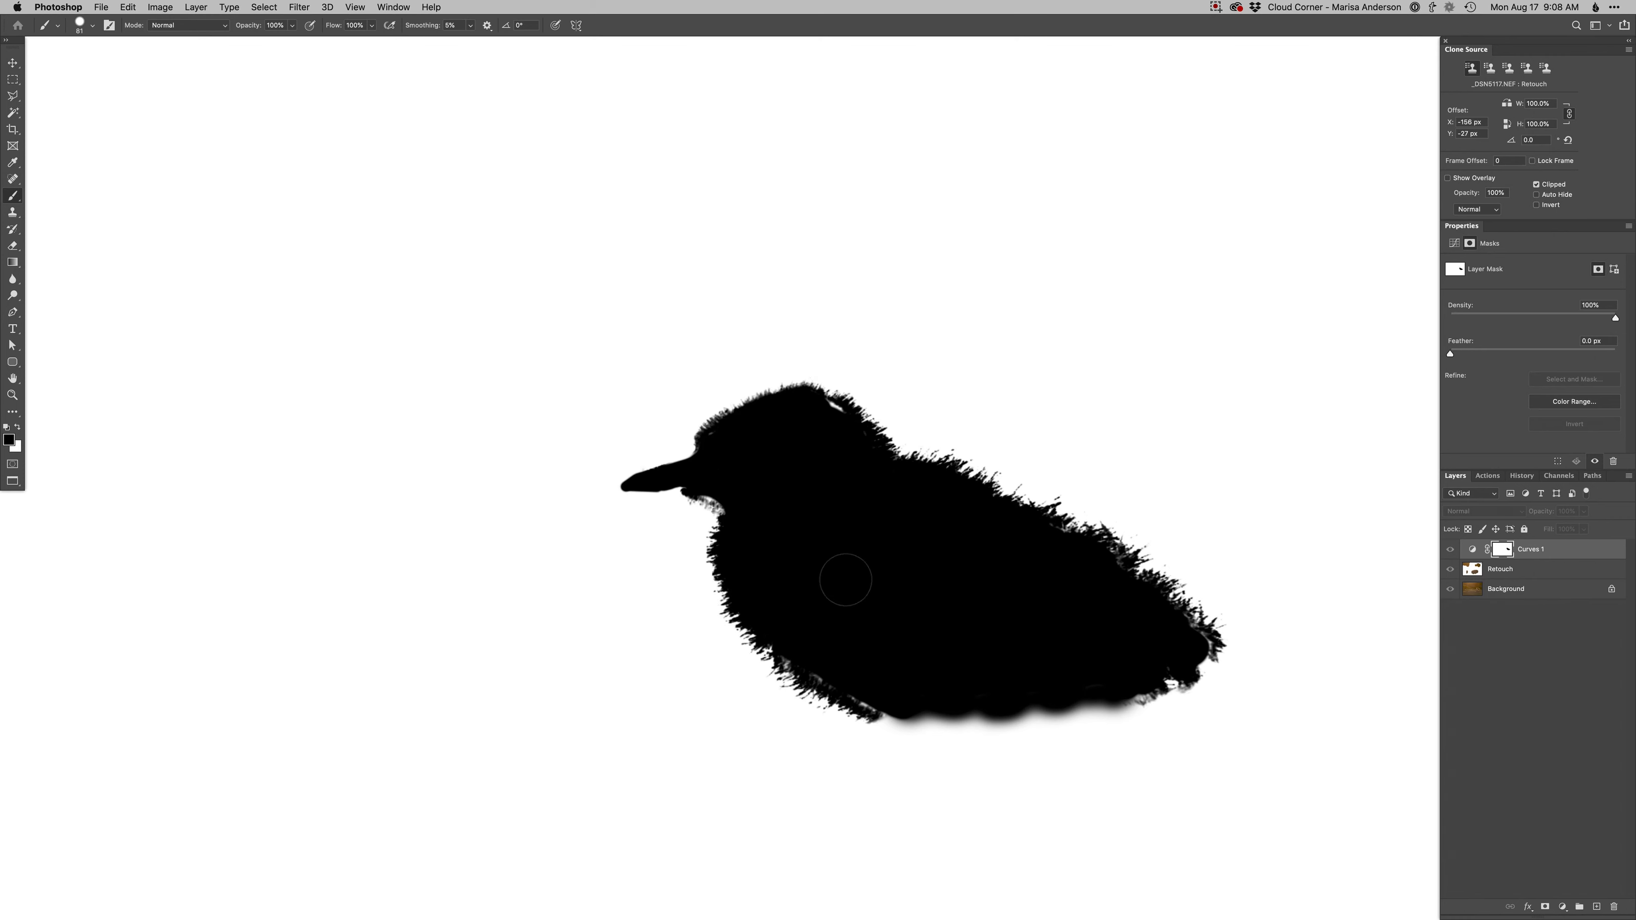
{"action": "key", "text": "super+alt+g"}
{"action": "left_click", "coordinate": [1505, 554]}
{"action": "left_click", "coordinate": [1500, 553]}
{"action": "key", "text": "super+0"}
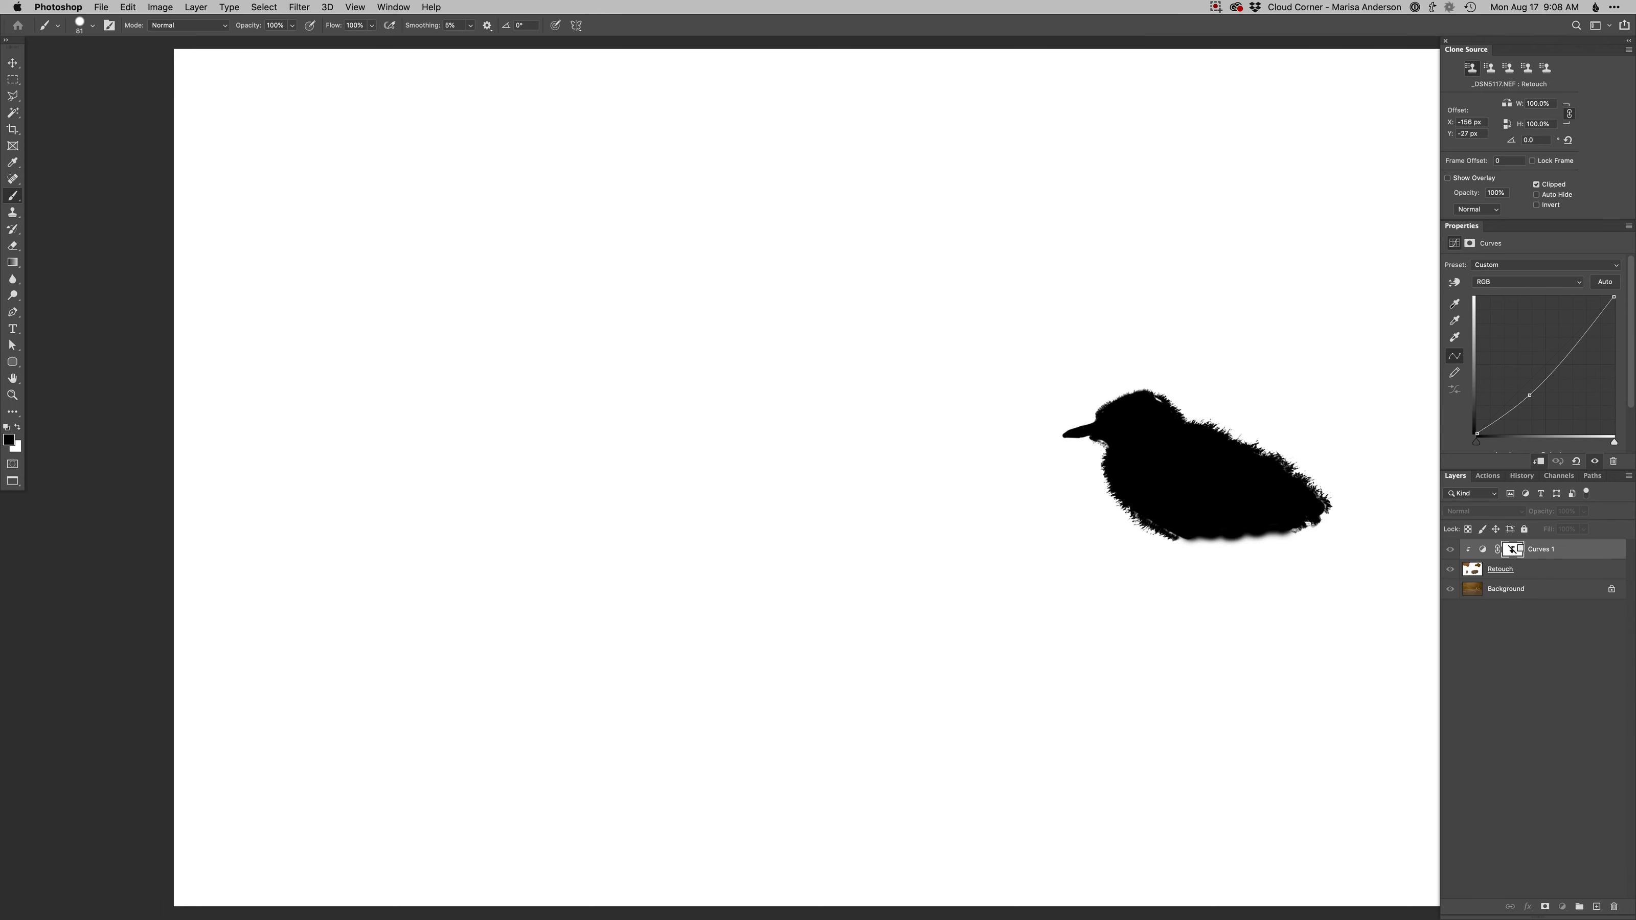
{"action": "left_click", "coordinate": [1514, 554], "text": "alt"}
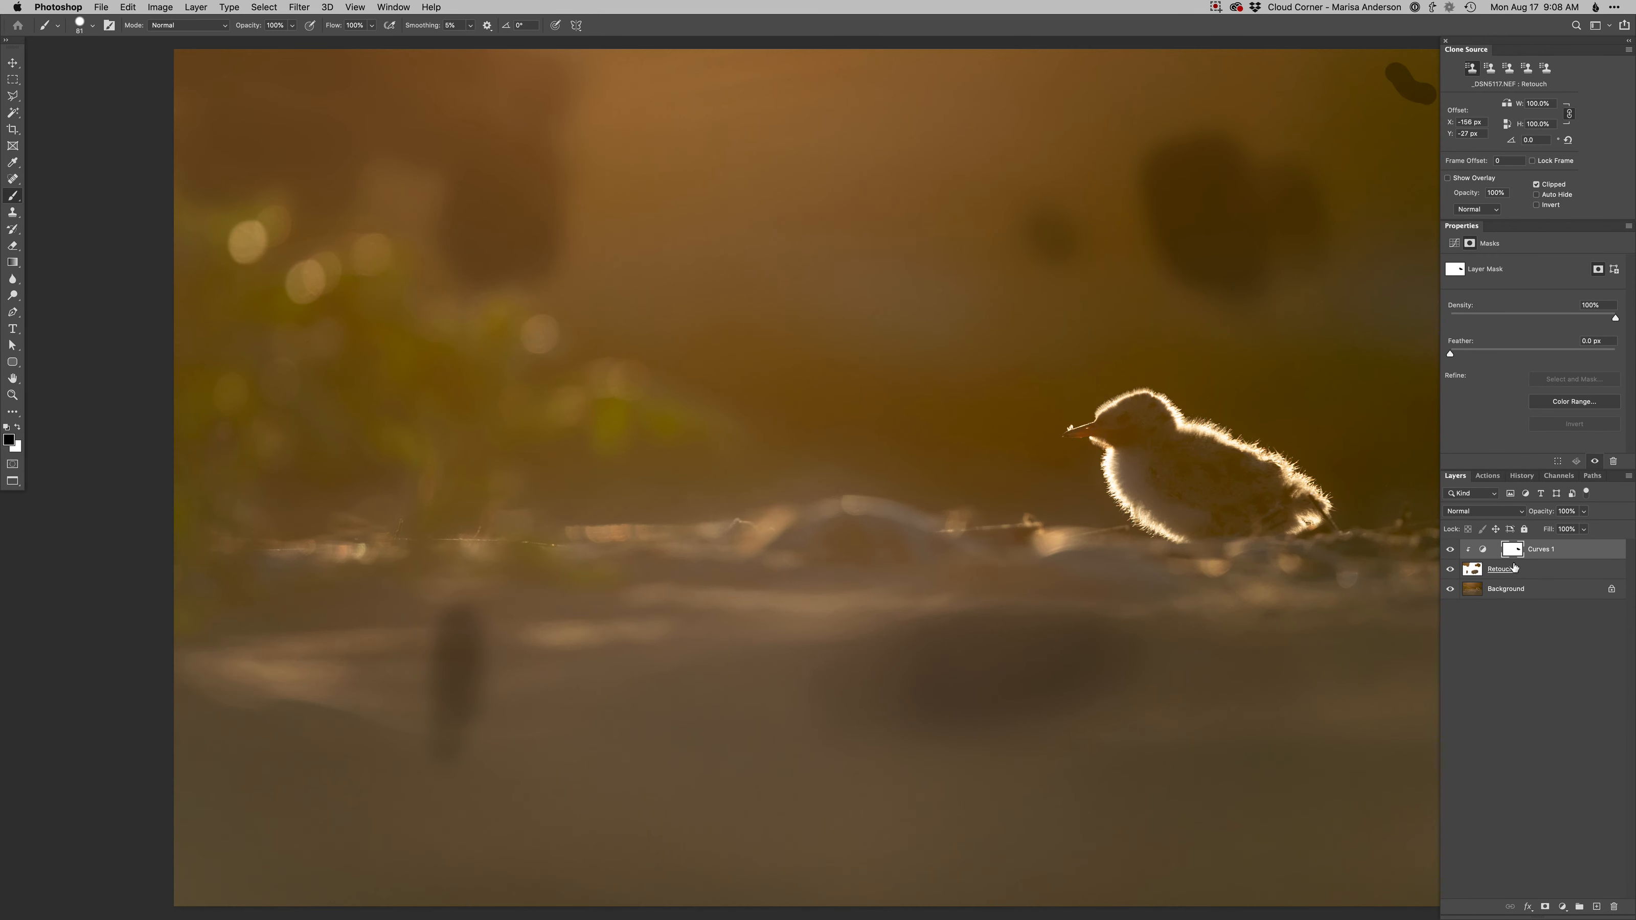
{"action": "left_click", "coordinate": [1512, 560], "text": "alt"}
Step: Clear the selection and touch up the Curves mask in black around the tip of the chick's bill
{"action": "left_click_drag", "start_coordinate": [1203, 542], "coordinate": [939, 593]}
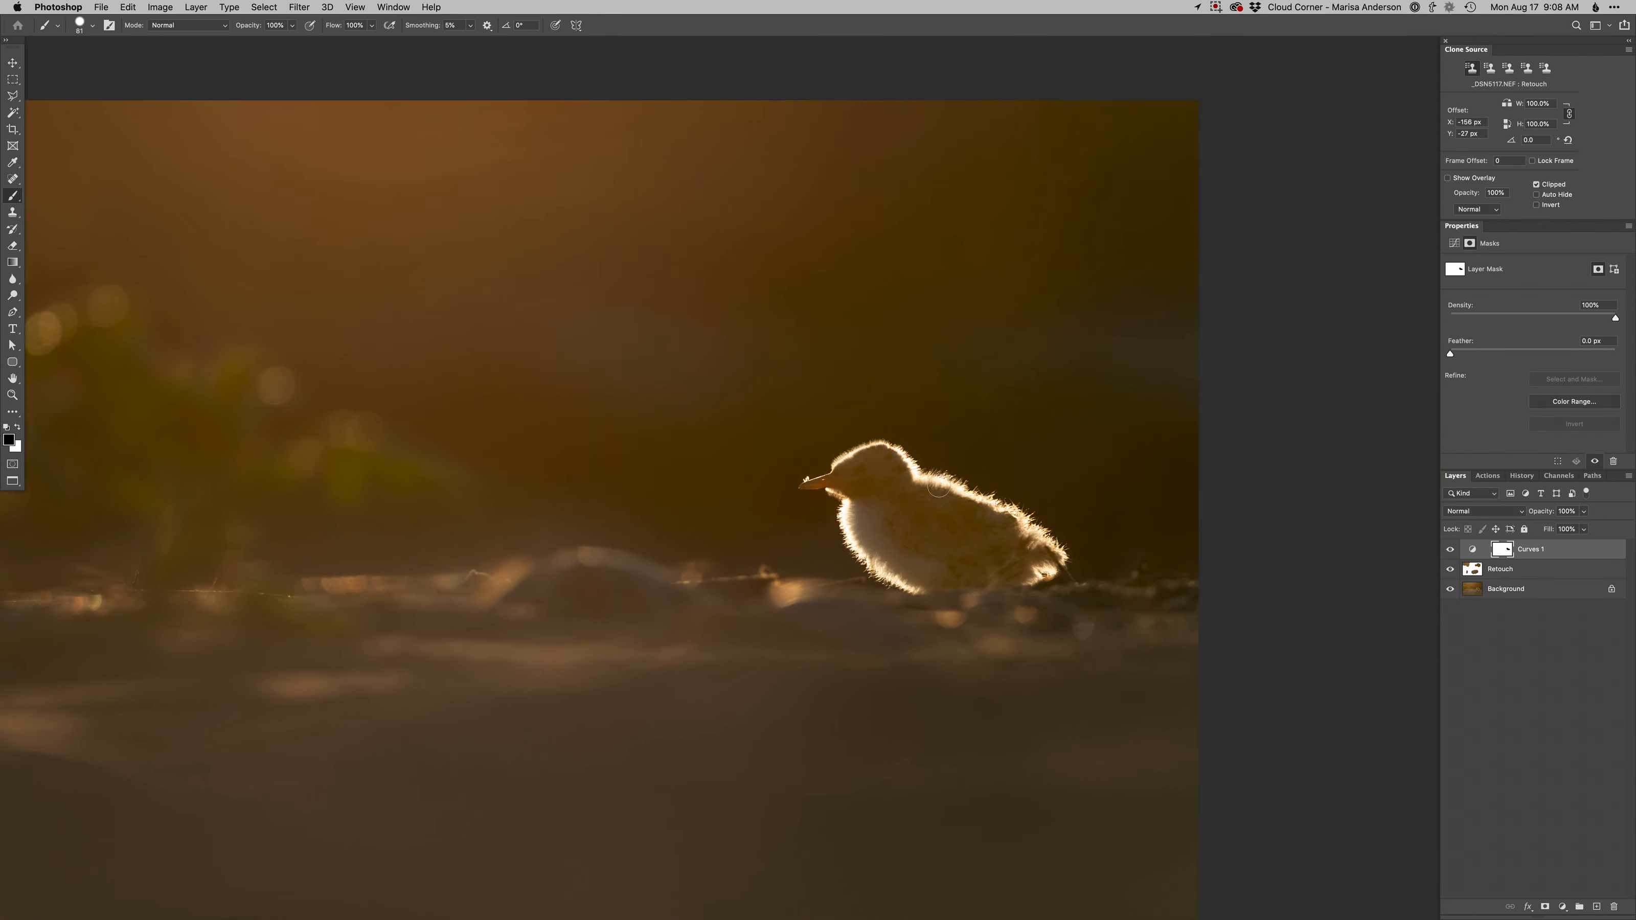
{"action": "key", "text": "super+h"}
{"action": "left_click", "coordinate": [843, 532], "text": "super"}
{"action": "mouse_move", "coordinate": [861, 489]}
{"action": "left_mouse_down"}
{"action": "mouse_move", "coordinate": [820, 483]}
{"action": "mouse_move", "coordinate": [809, 443]}
{"action": "left_mouse_up"}
{"action": "right_click", "coordinate": [847, 467]}
{"action": "left_click", "coordinate": [887, 520]}
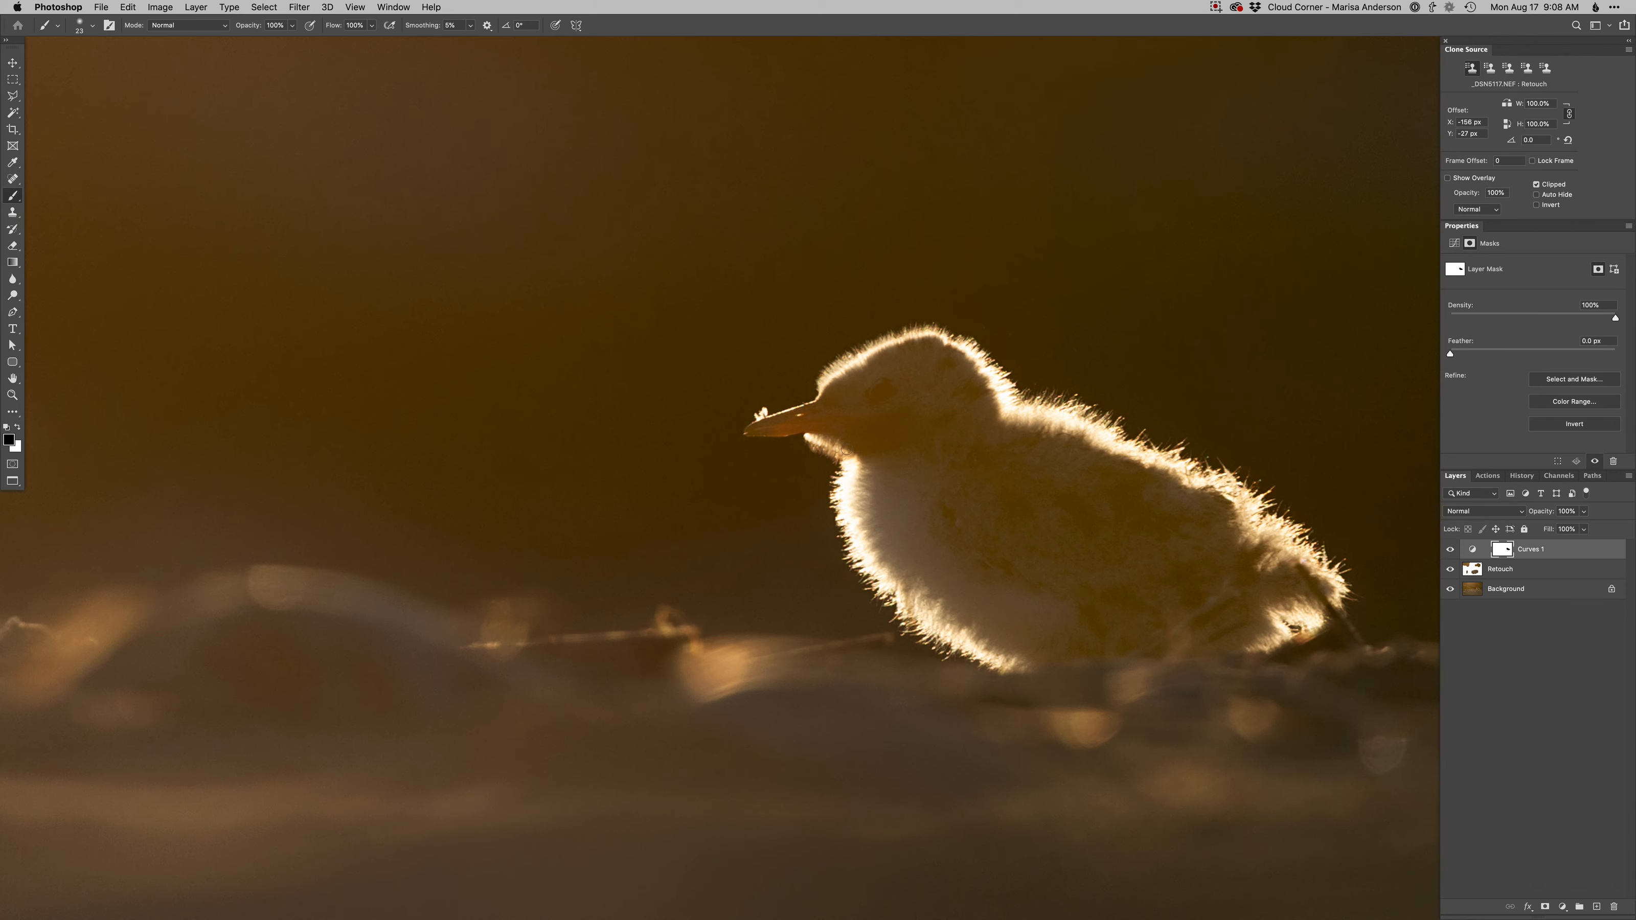
Step: Fill the leftover white gaps on the chick's head and lower breast edge in the Curves mask with black
{"action": "key", "text": "super+0"}
{"action": "left_click", "coordinate": [1504, 553], "text": "alt"}
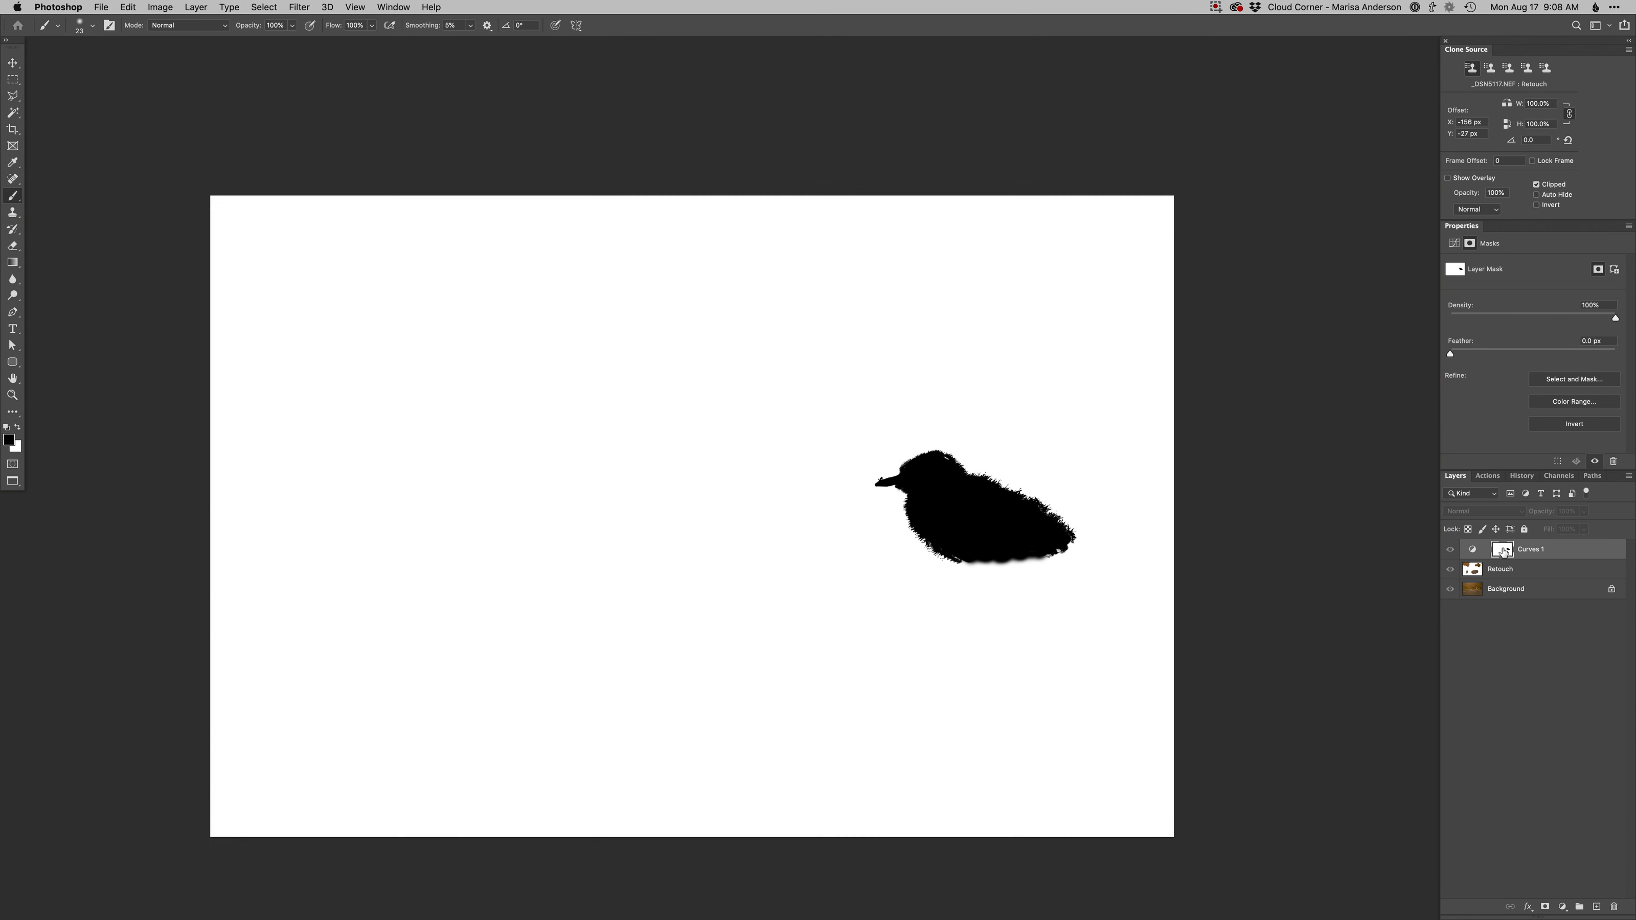
{"action": "left_click", "coordinate": [945, 473], "text": "super"}
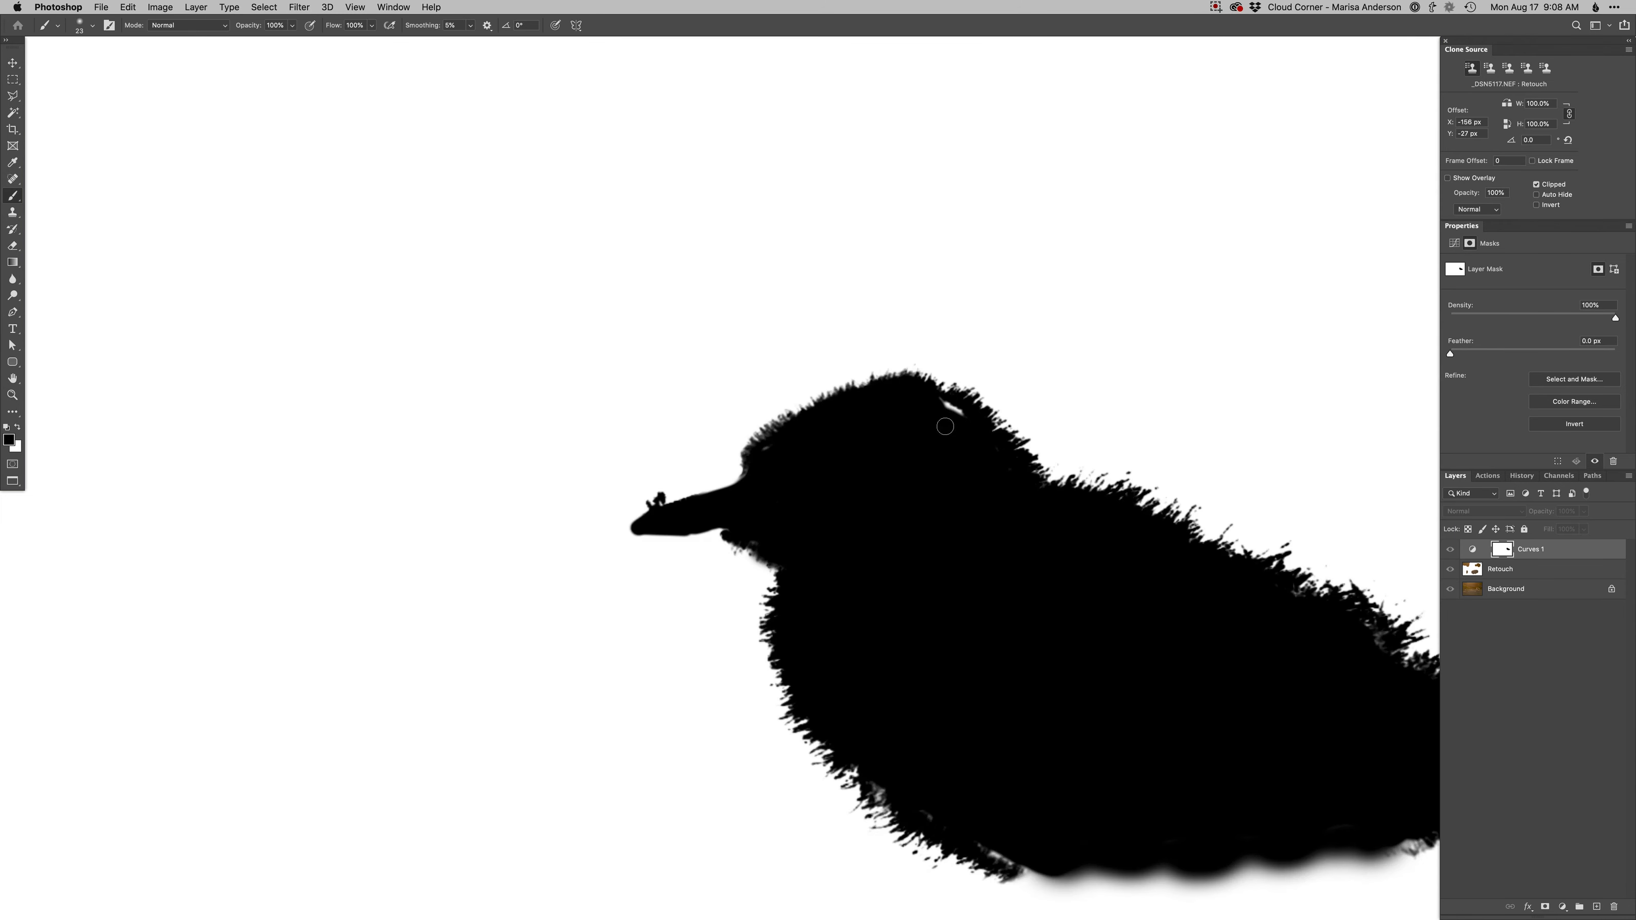
{"action": "mouse_move", "coordinate": [960, 420]}
{"action": "left_mouse_down"}
{"action": "mouse_move", "coordinate": [943, 410]}
{"action": "mouse_move", "coordinate": [959, 417]}
{"action": "left_mouse_up"}
{"action": "left_click_drag", "start_coordinate": [940, 543], "coordinate": [577, 400]}
{"action": "left_click_drag", "start_coordinate": [616, 662], "coordinate": [637, 713]}
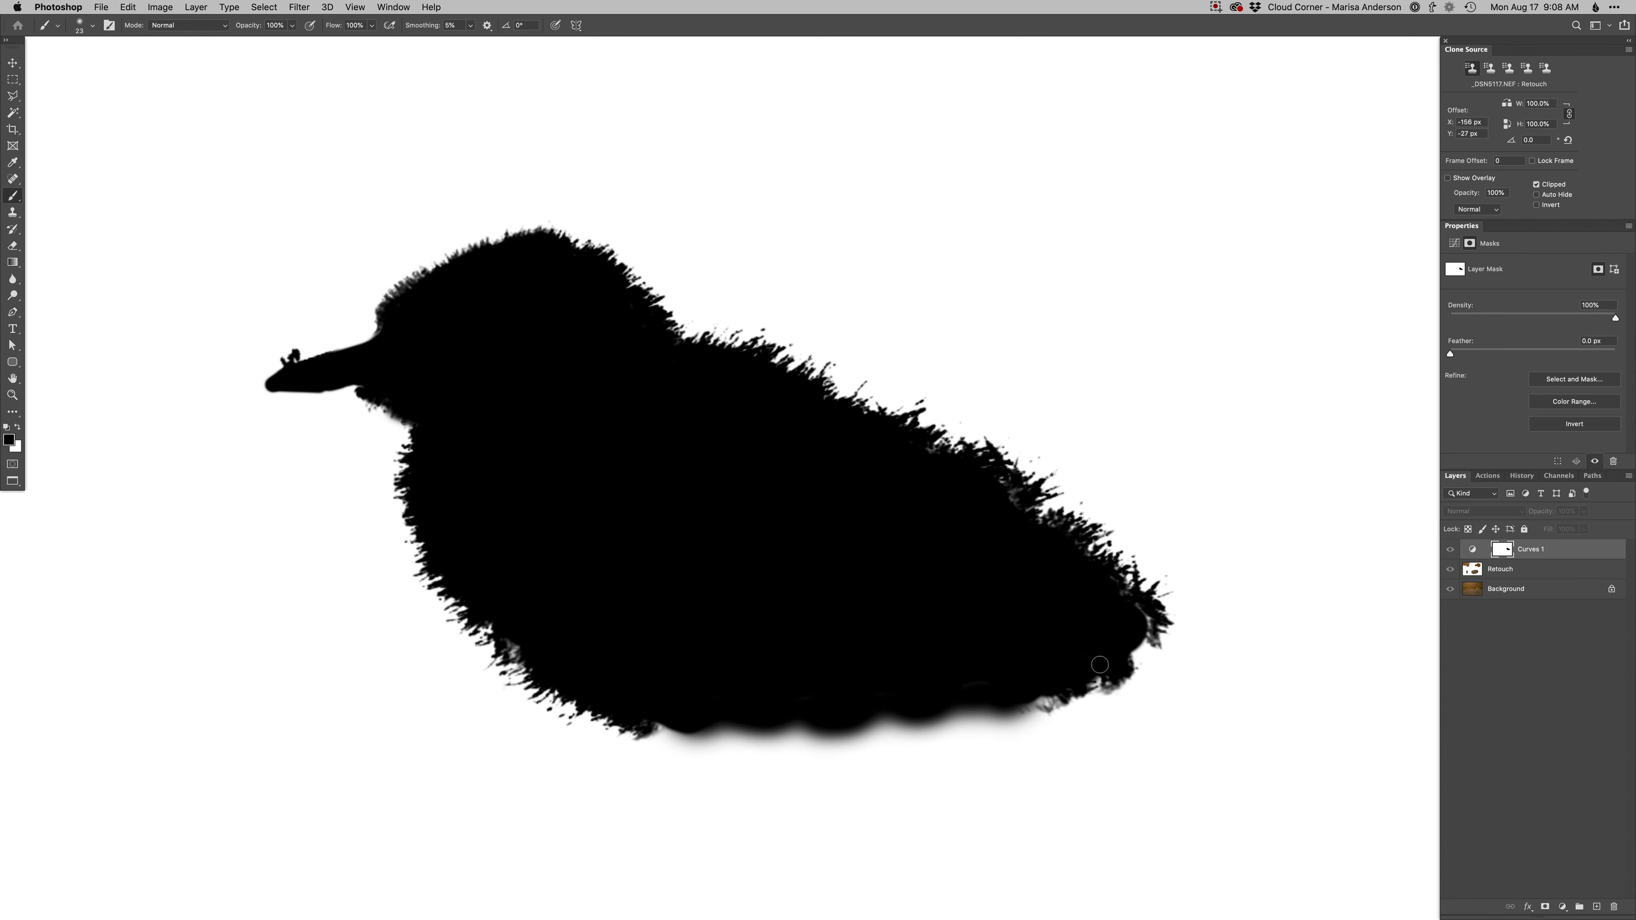
{"action": "left_click", "coordinate": [1493, 555], "text": "alt"}
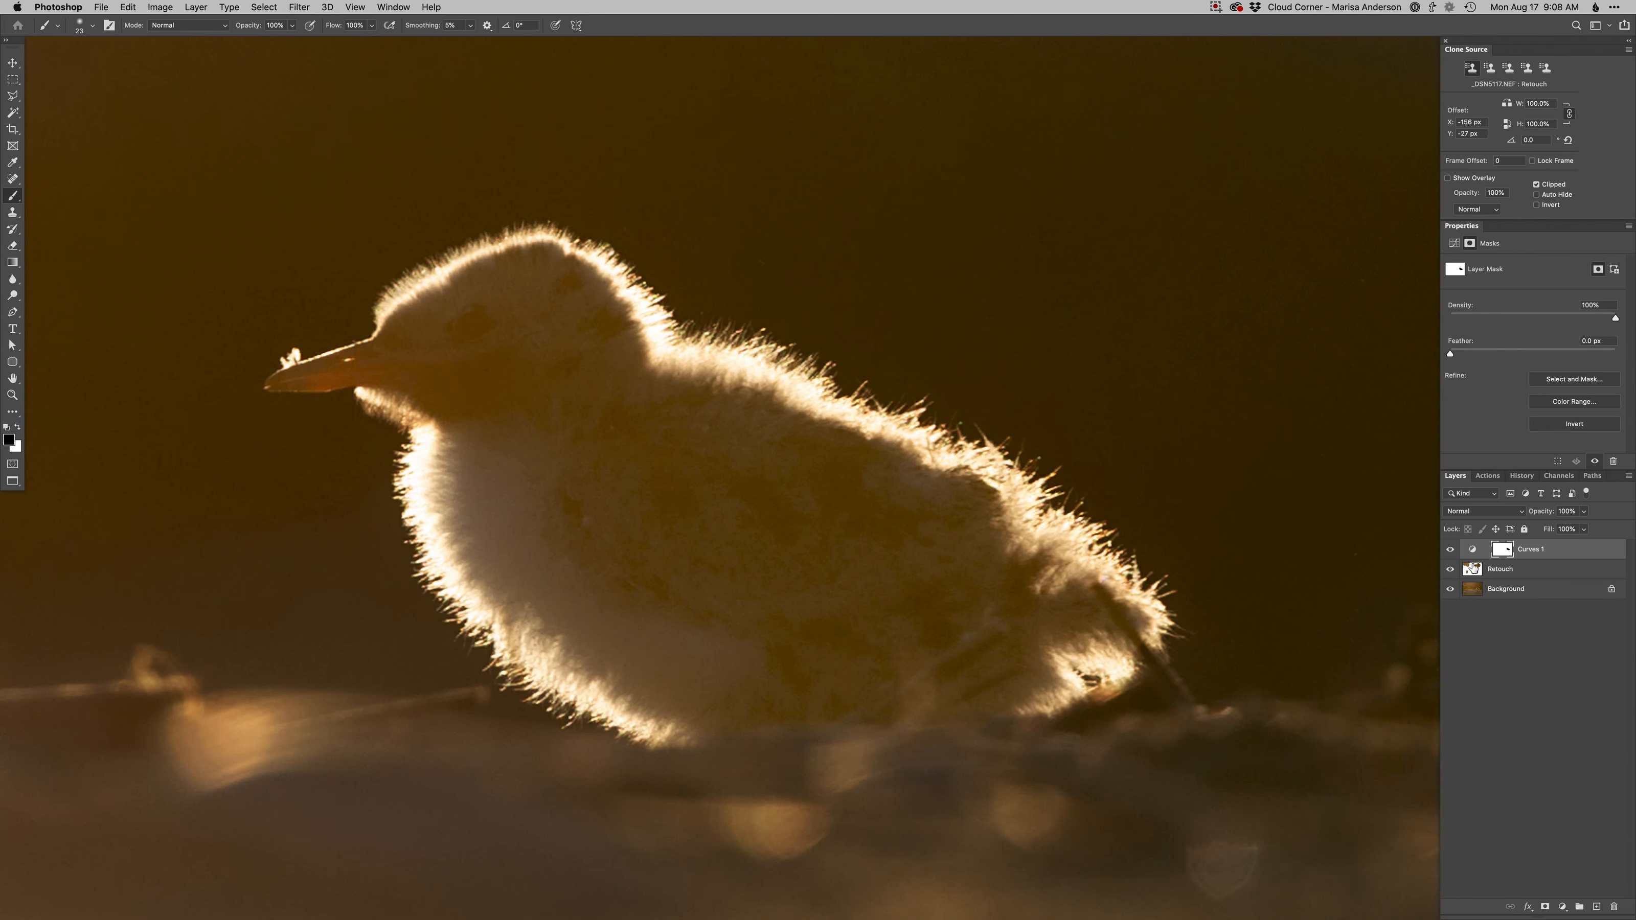
{"action": "scroll", "coordinate": [1044, 663], "scroll_direction": "down", "scroll_amount": 5}
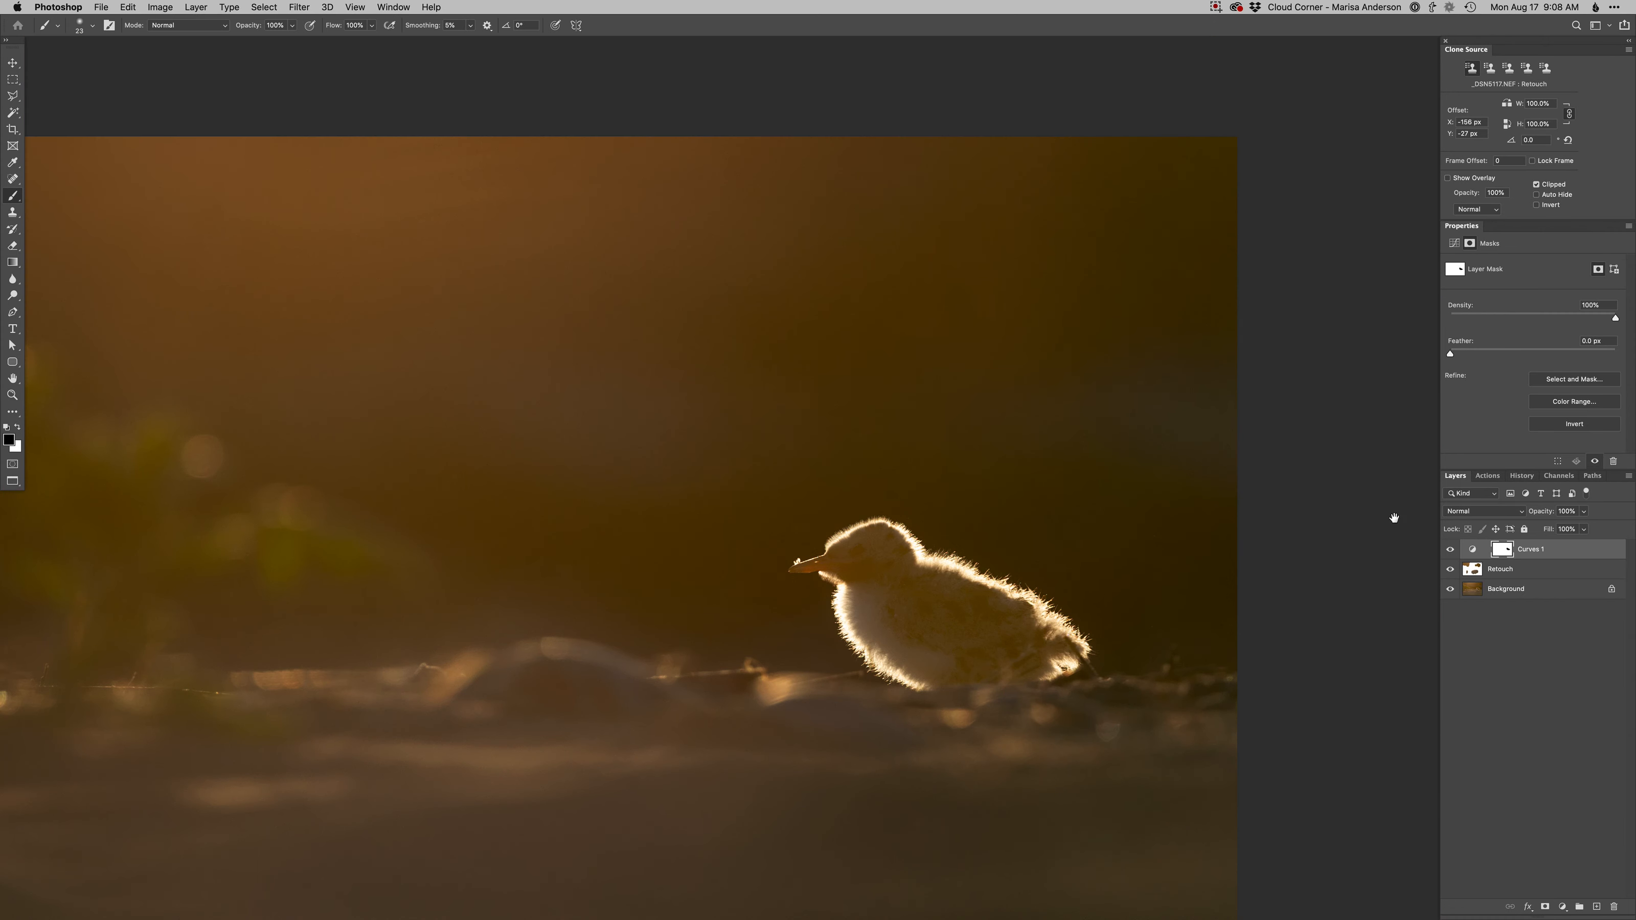
Step: Load the Curves 1 mask as a selection, invert it onto the chick, and store it in a hidden Curves layer named "selection"
{"action": "left_click", "coordinate": [1501, 552], "text": "super"}
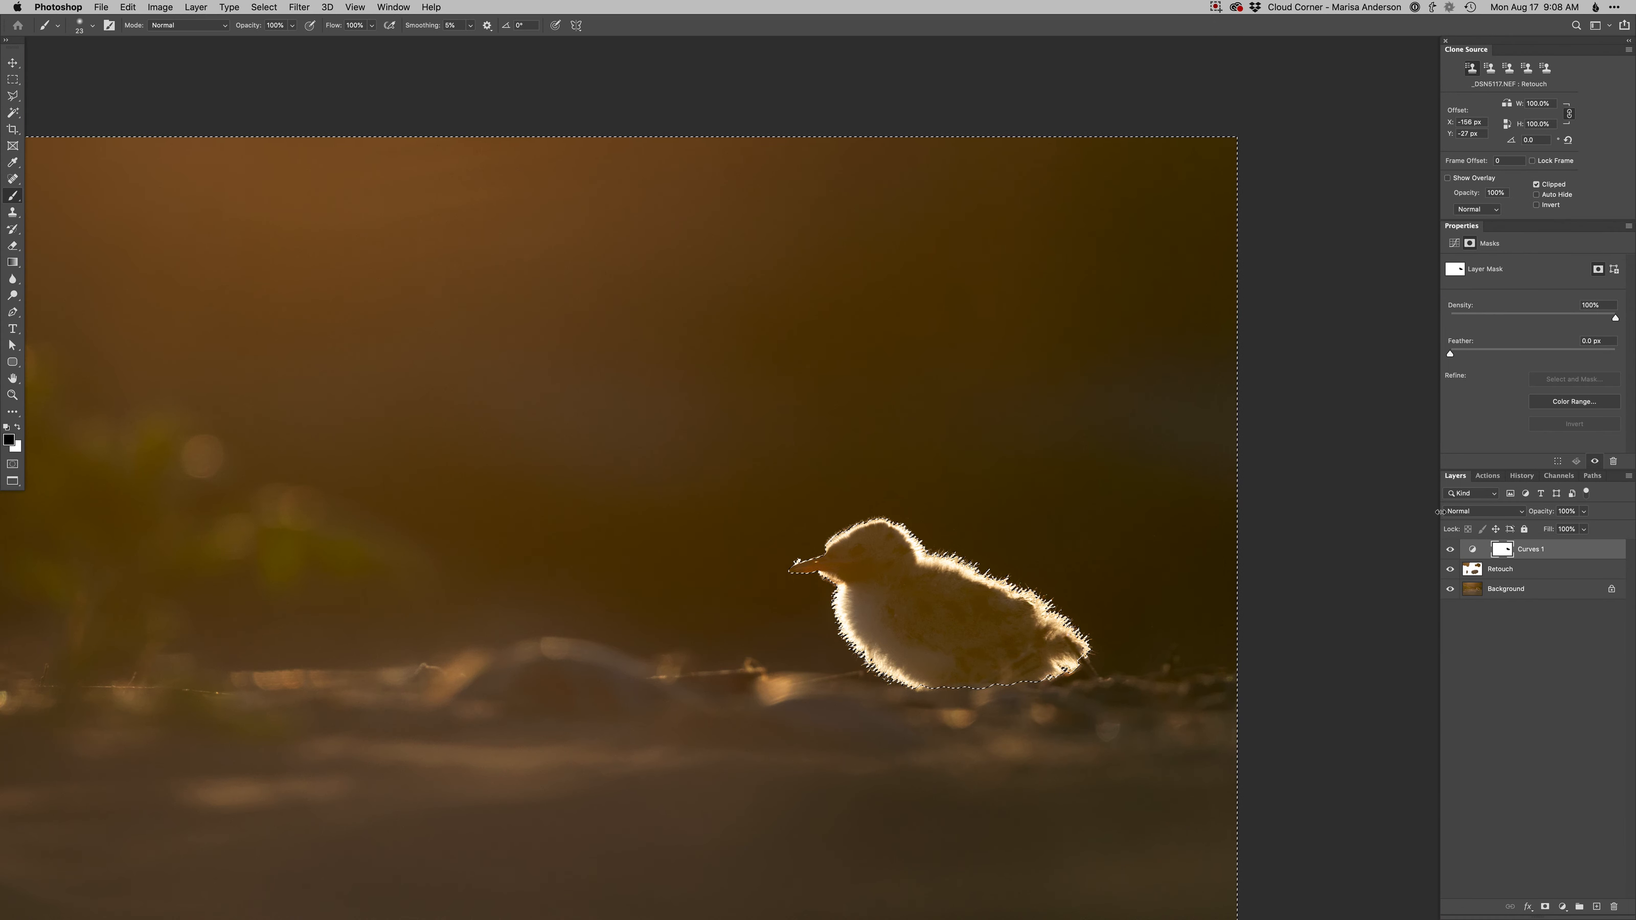
{"action": "key", "text": "super+shift+i"}
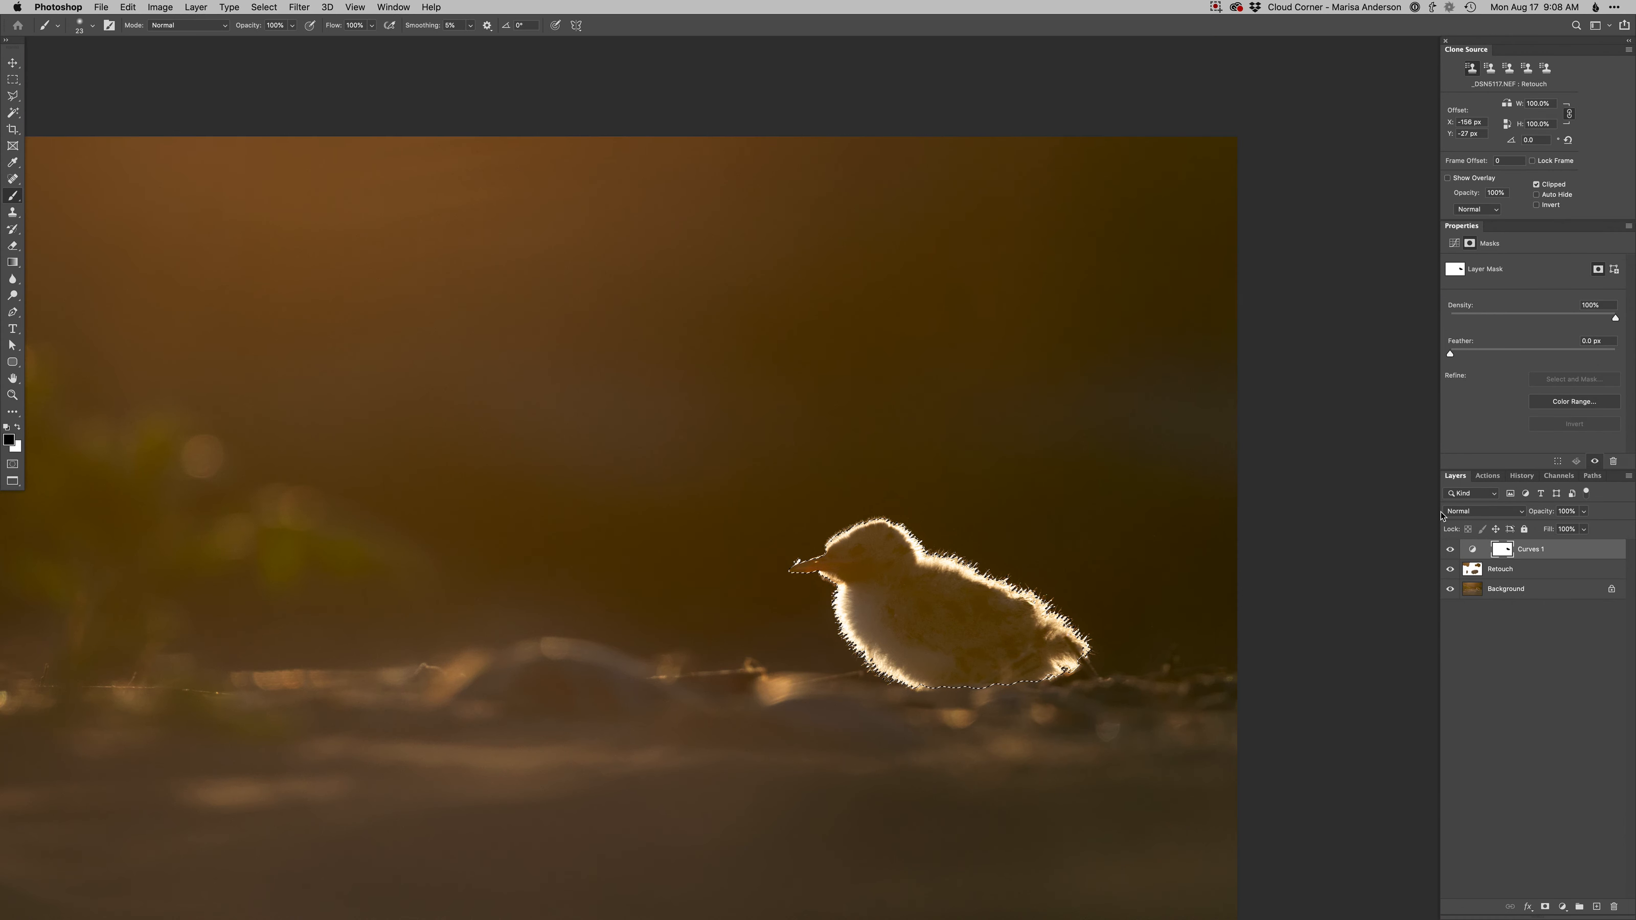
{"action": "key", "text": "super+shift+n"}
{"action": "type", "text": "selection"}
{"action": "key", "text": "Return"}
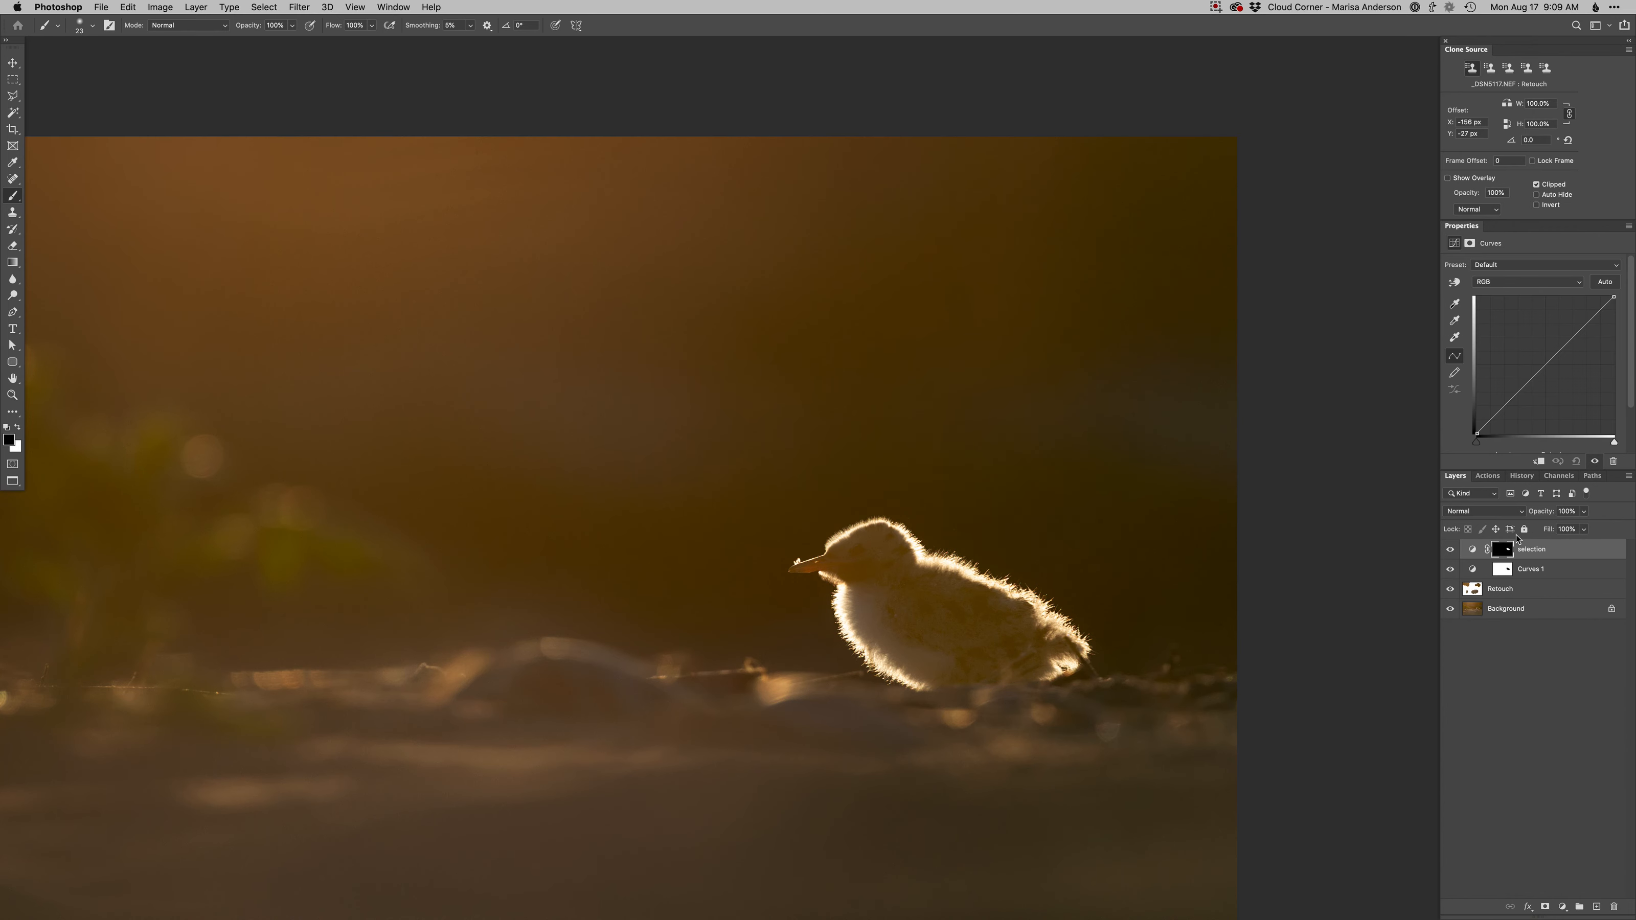
{"action": "left_click", "coordinate": [1450, 549]}
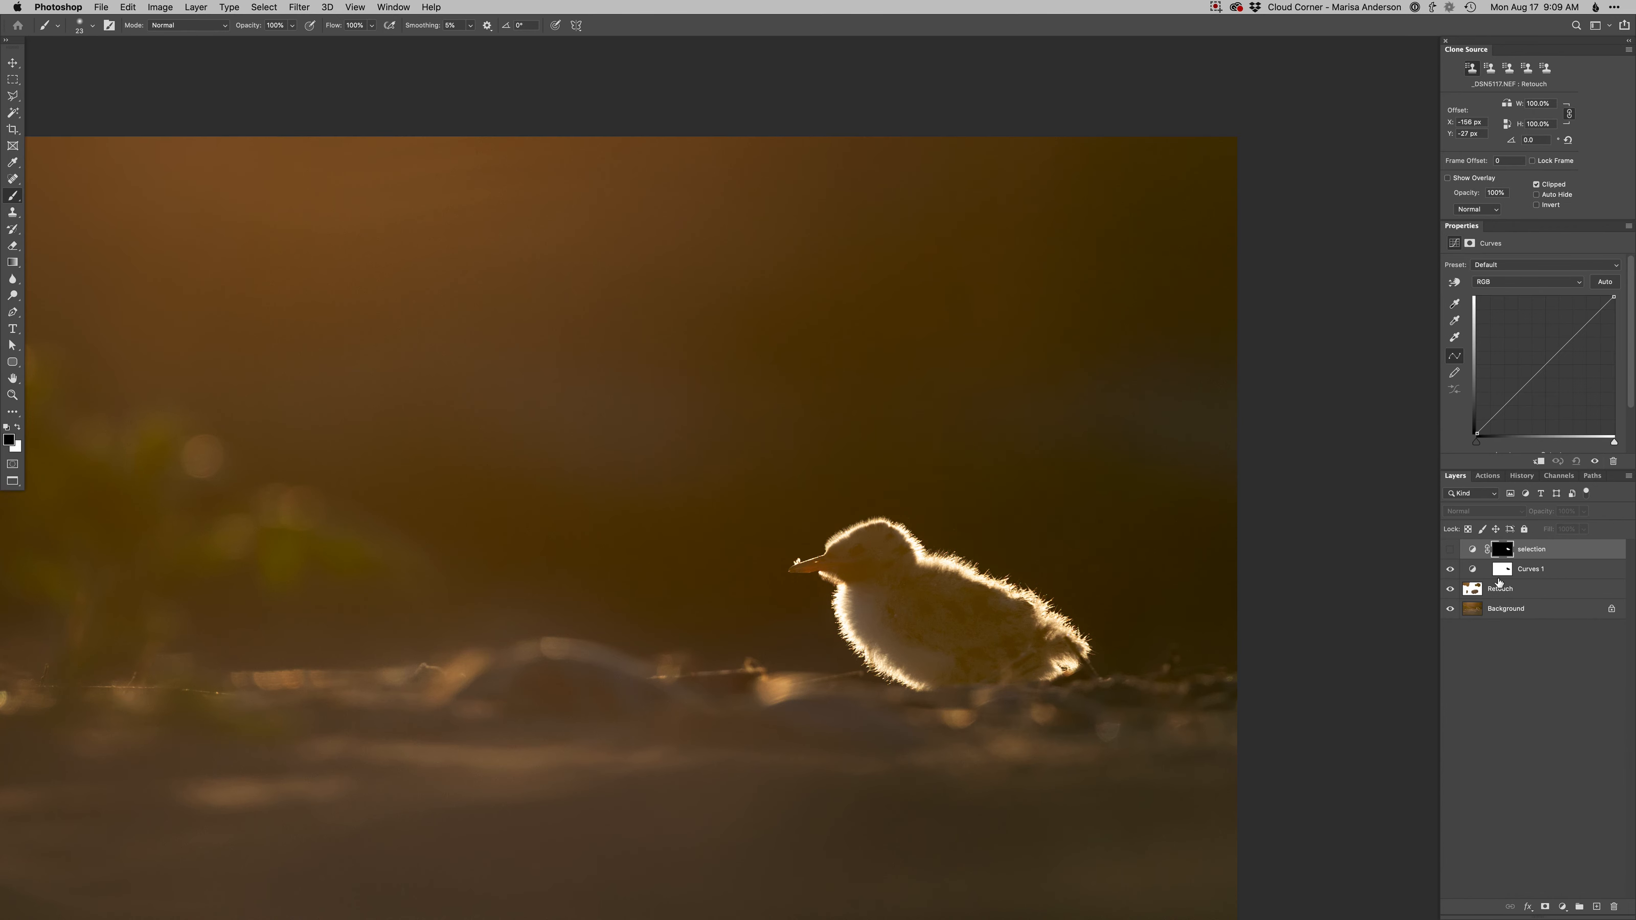
Step: Heal the small distracting spots around the chick's tail on the Retouch layer with the Spot Healing Brush
{"action": "left_click", "coordinate": [1473, 590]}
{"action": "scroll", "coordinate": [1073, 654], "scroll_direction": "up", "scroll_amount": 5}
{"action": "key", "text": "j"}
{"action": "left_click_drag", "start_coordinate": [1078, 629], "coordinate": [1051, 629]}
{"action": "left_click_drag", "start_coordinate": [1058, 609], "coordinate": [1167, 745]}
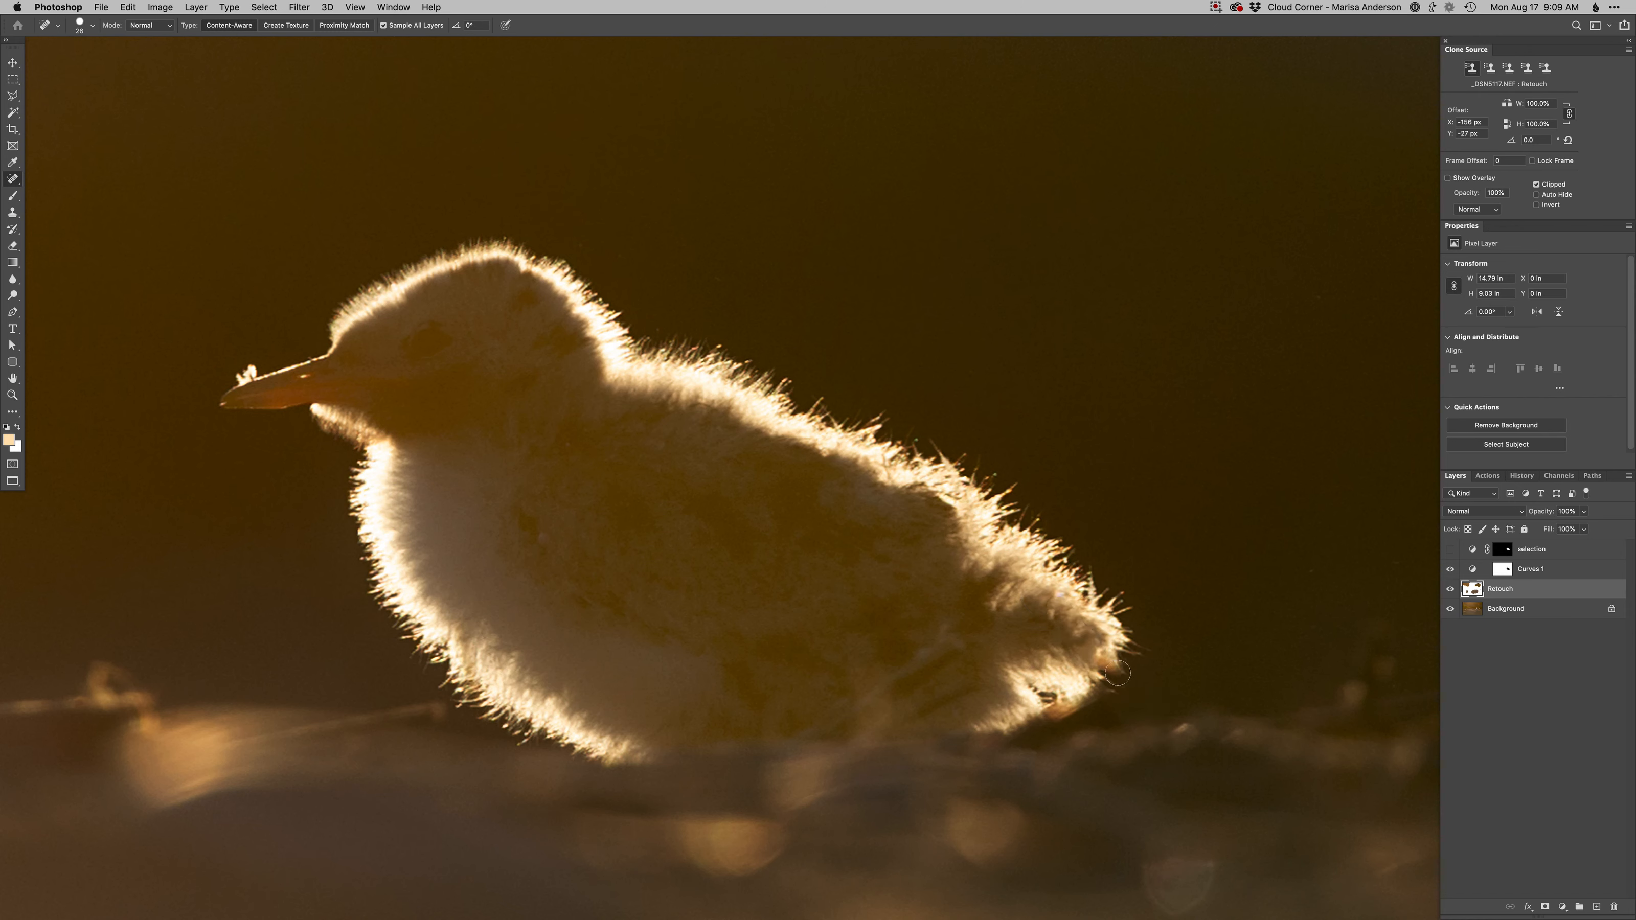
Step: Clone clean texture over the debris beside the chick's tail with a 13 px Clone Stamp, and compare the image without Curves 1
{"action": "key", "text": "s"}
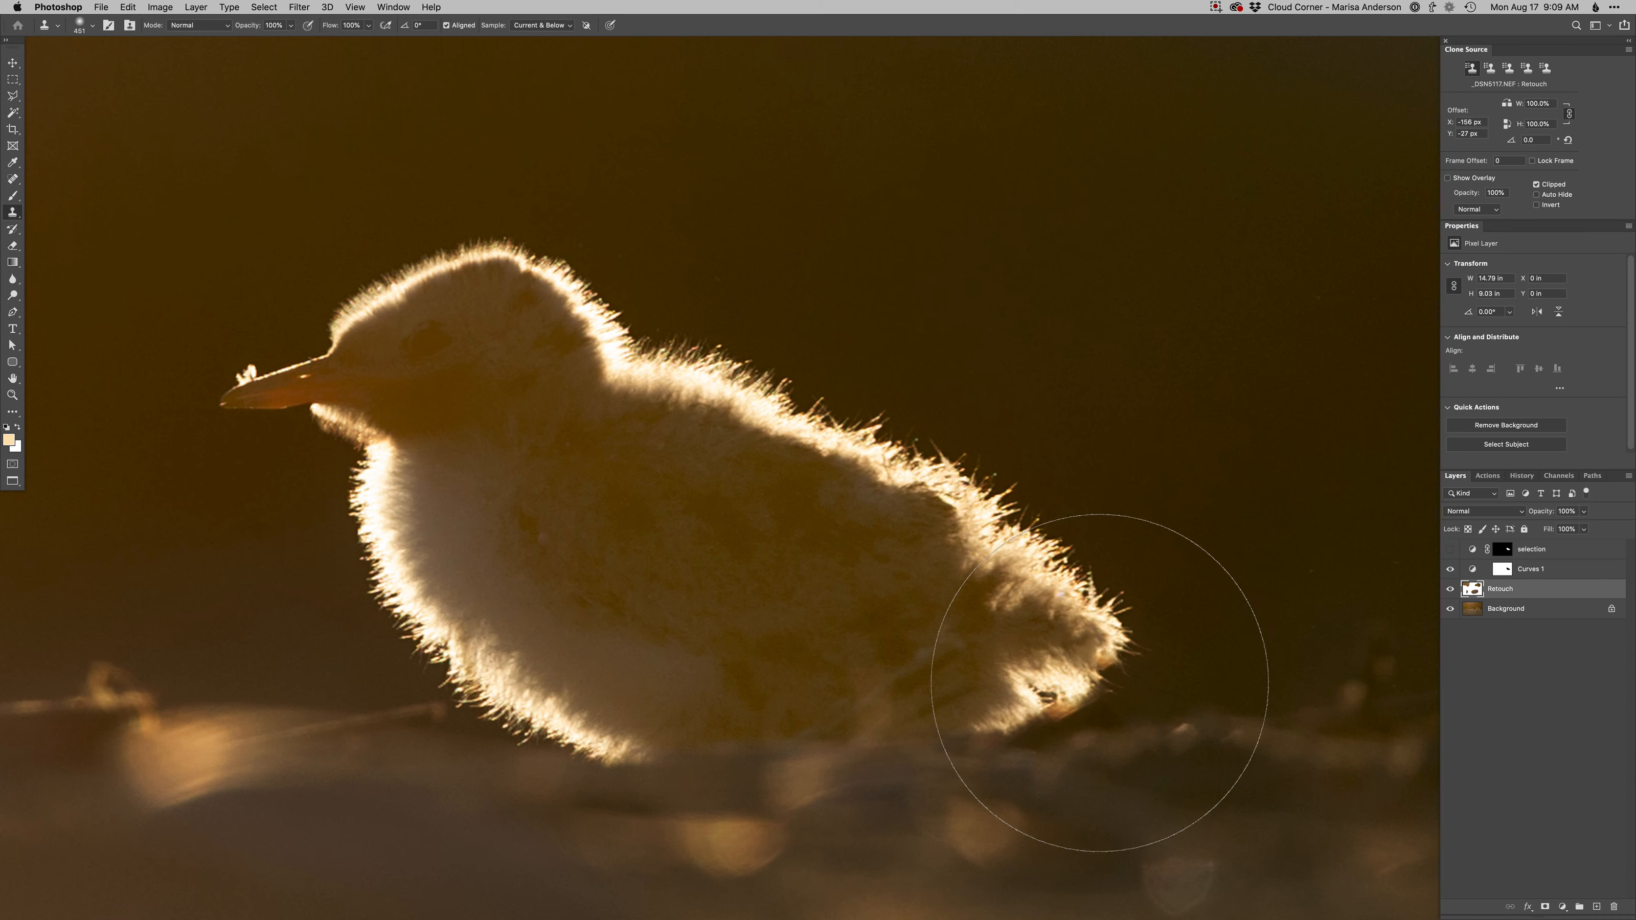
{"action": "right_click", "coordinate": [1024, 691]}
{"action": "left_click", "coordinate": [1111, 730]}
{"action": "left_click_drag", "start_coordinate": [1069, 720], "coordinate": [1025, 724]}
{"action": "left_click", "coordinate": [1095, 687], "text": "alt"}
{"action": "mouse_move", "coordinate": [1113, 671]}
{"action": "left_mouse_down"}
{"action": "mouse_move", "coordinate": [1038, 701]}
{"action": "mouse_move", "coordinate": [1054, 681]}
{"action": "mouse_move", "coordinate": [939, 675]}
{"action": "left_mouse_up"}
{"action": "left_click_drag", "start_coordinate": [880, 752], "coordinate": [1027, 706]}
{"action": "left_click", "coordinate": [1053, 670], "text": "alt"}
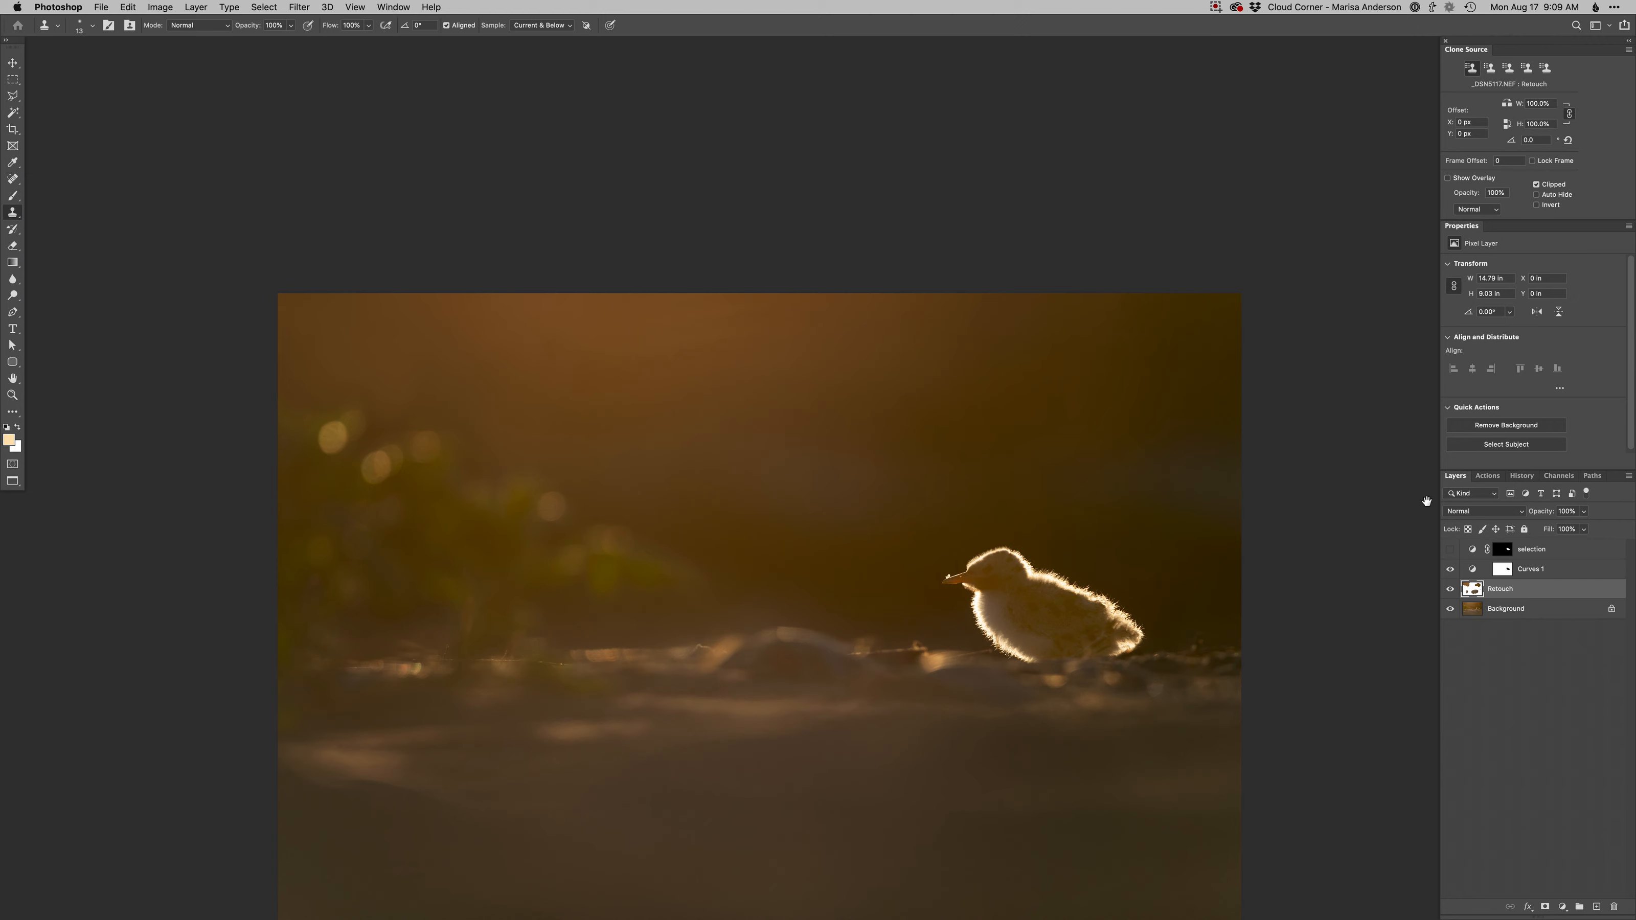
{"action": "left_click_drag", "start_coordinate": [1179, 700], "coordinate": [1176, 635]}
{"action": "left_click", "coordinate": [1450, 571]}
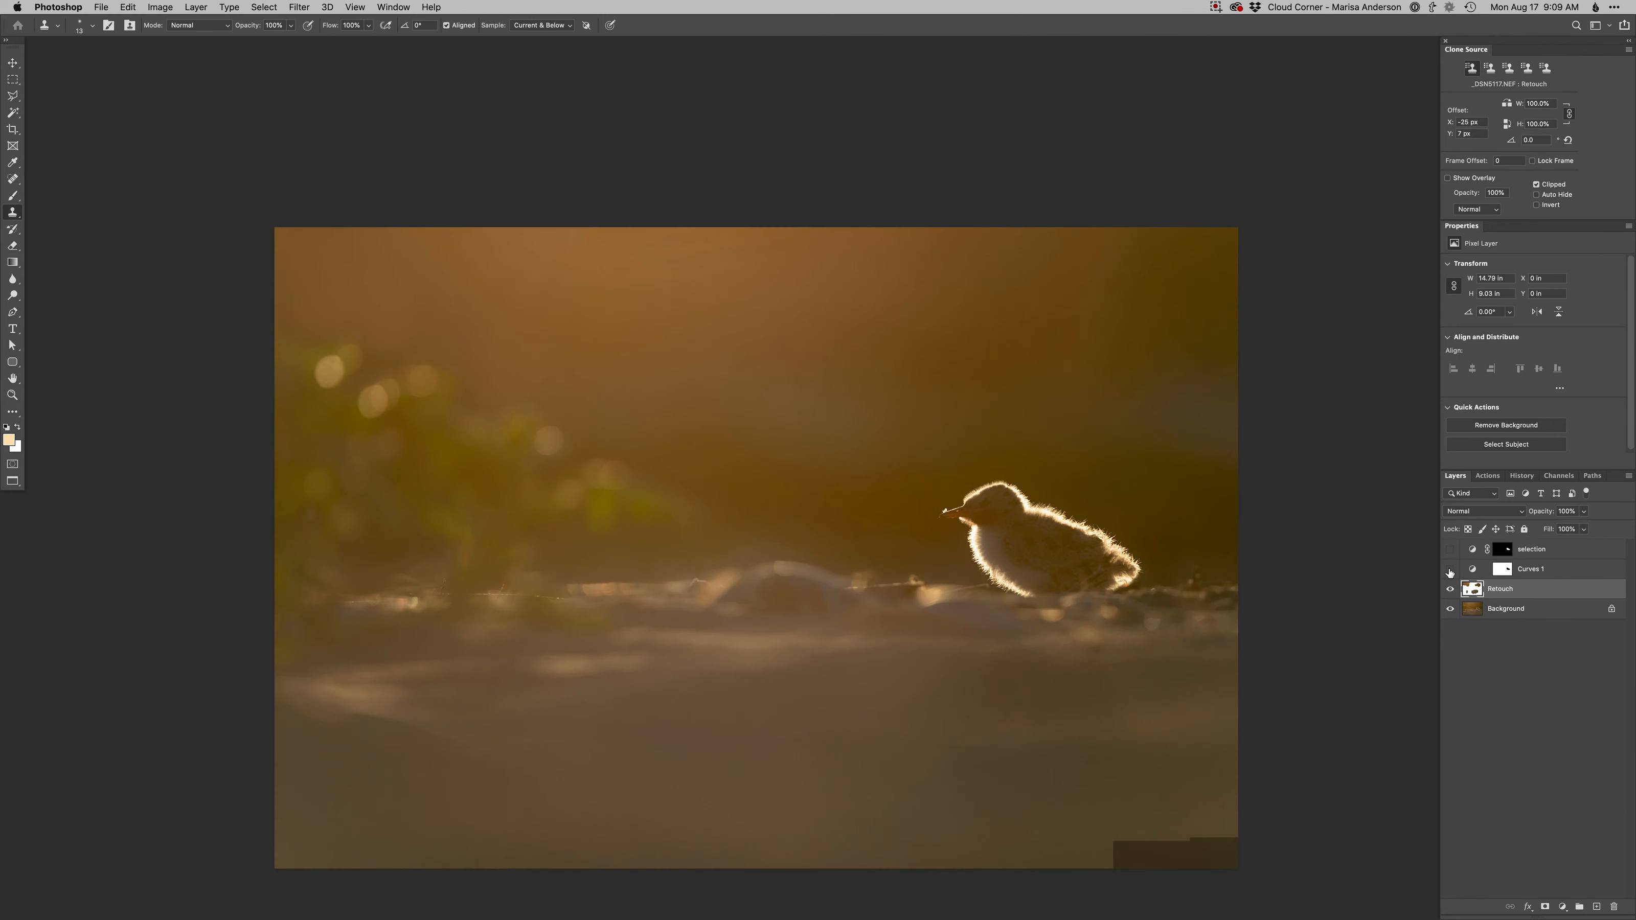
{"action": "left_click", "coordinate": [1449, 571]}
{"action": "left_click", "coordinate": [1449, 569]}
{"action": "left_click", "coordinate": [1450, 569]}
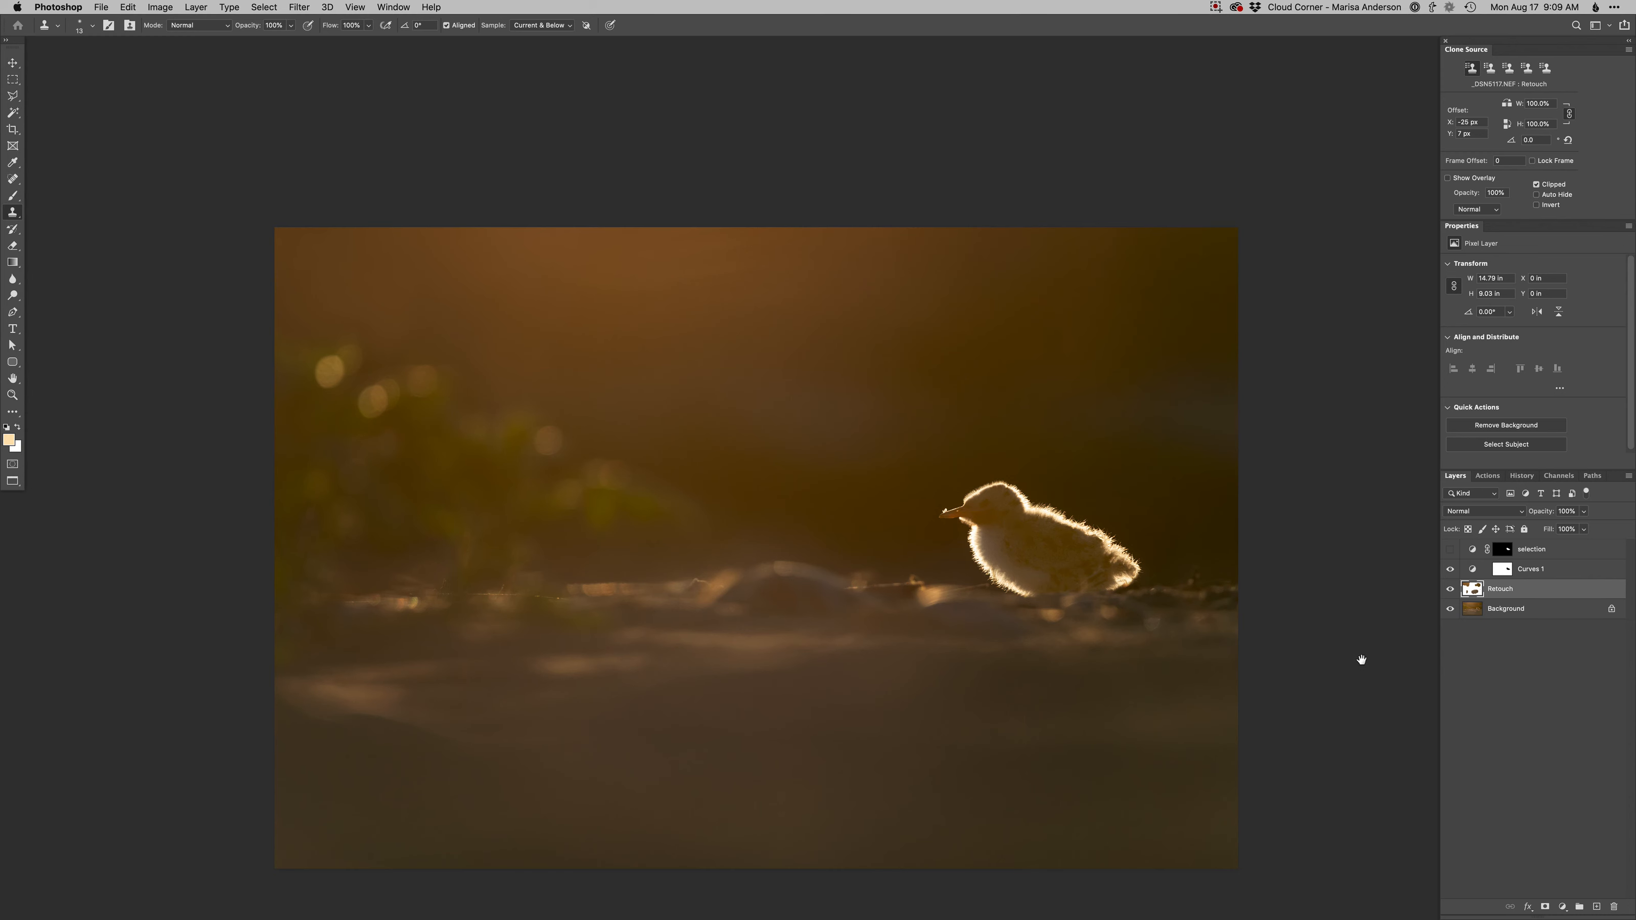
Step: Add a Curves layer above Curves 1, masked to the chick from the selection layer, with an S-curve and a deeper black point
{"action": "key", "text": "alt+bracketright"}
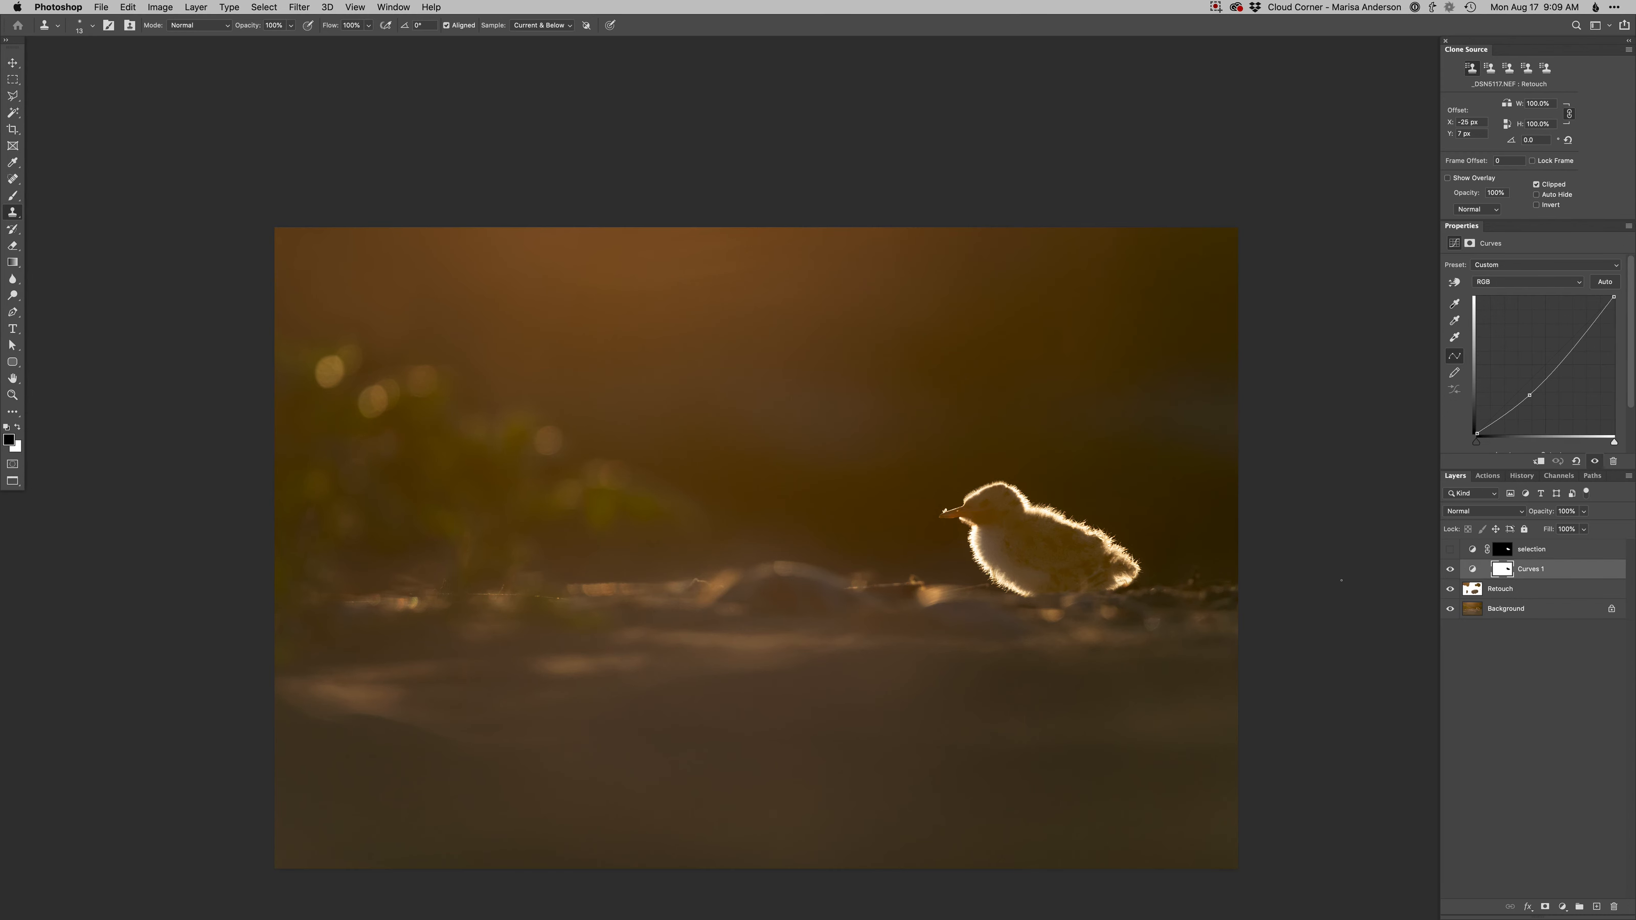
{"action": "left_click", "coordinate": [1500, 551], "text": "super"}
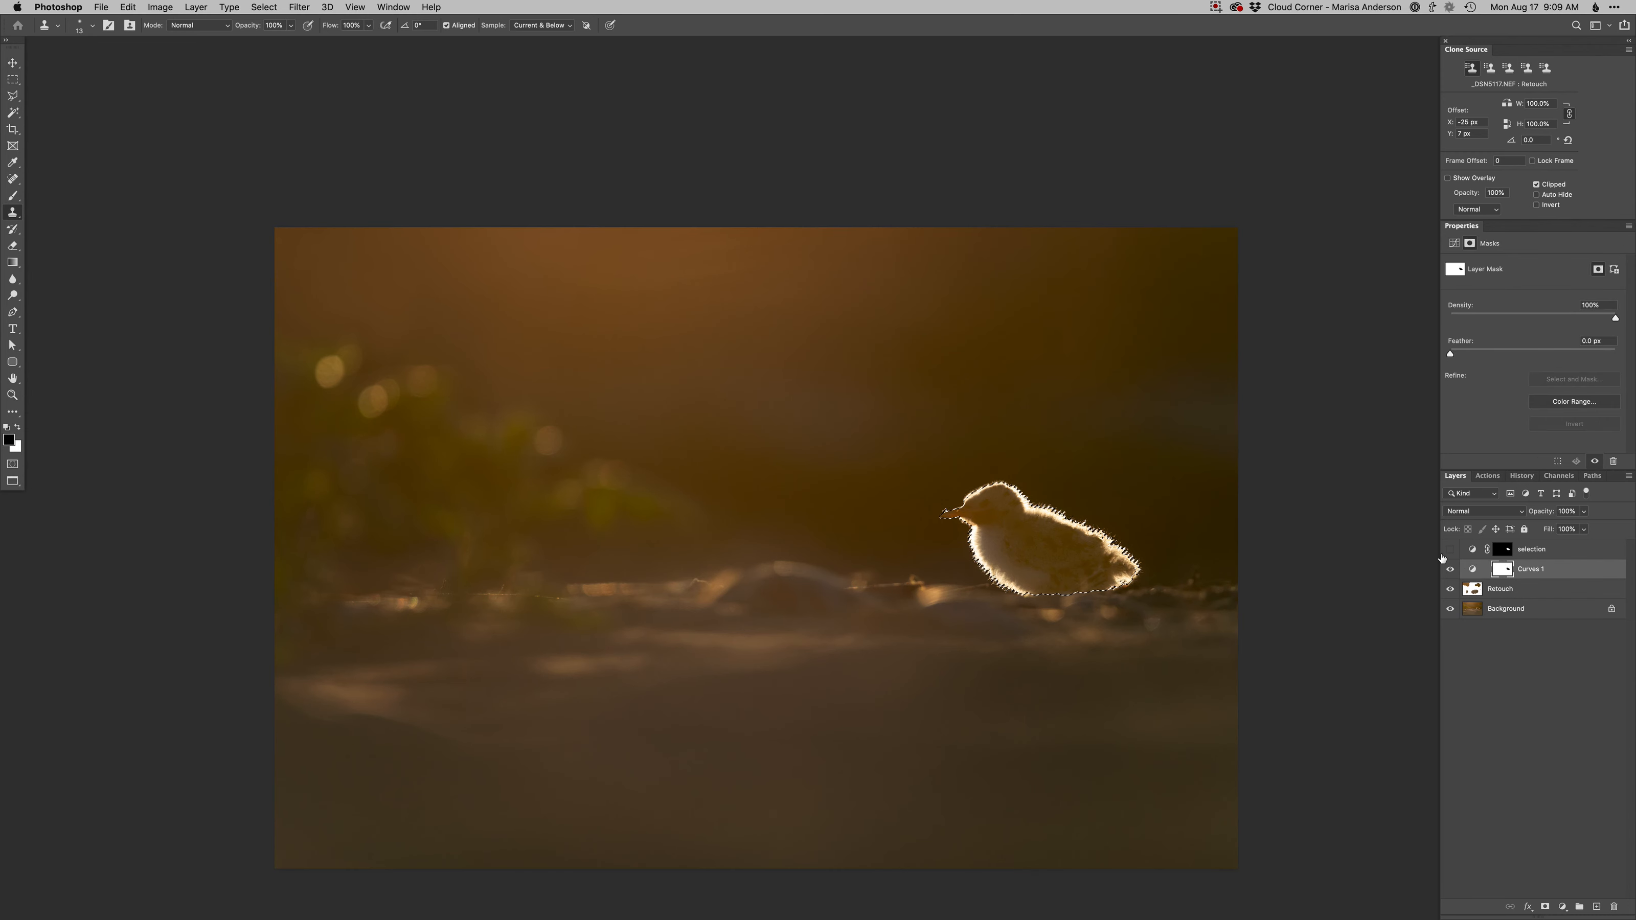
{"action": "key", "text": "super+m"}
{"action": "key", "text": "Return"}
{"action": "left_click", "coordinate": [1509, 404]}
{"action": "left_click_drag", "start_coordinate": [1509, 404], "coordinate": [1482, 435]}
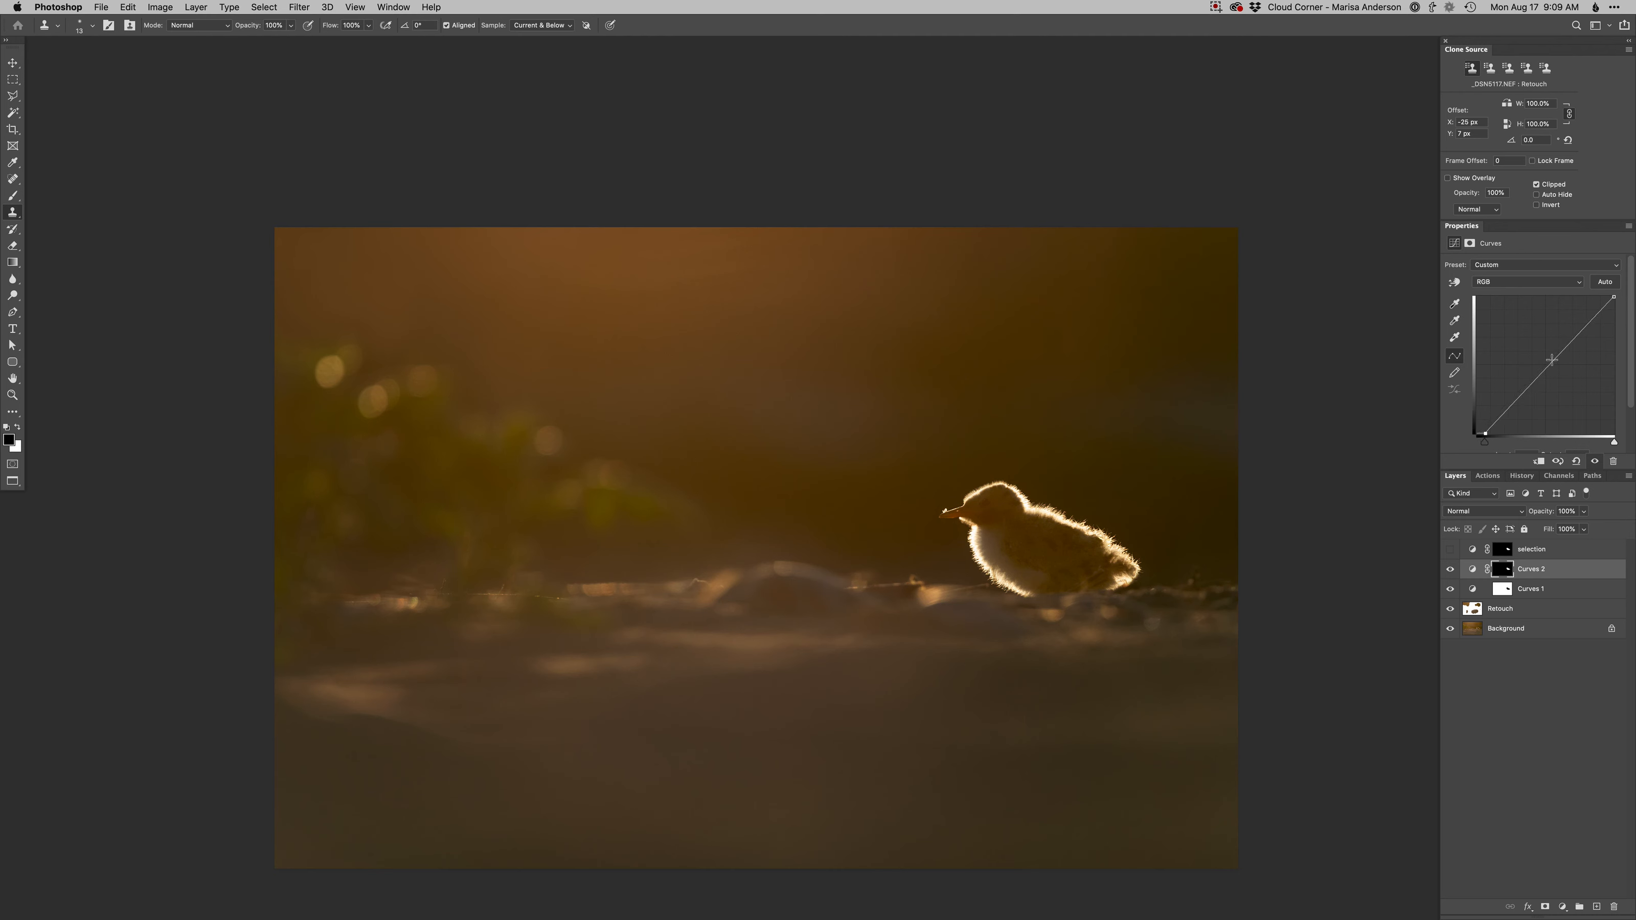
{"action": "left_click", "coordinate": [1515, 403]}
{"action": "left_click_drag", "start_coordinate": [1577, 334], "coordinate": [1562, 336]}
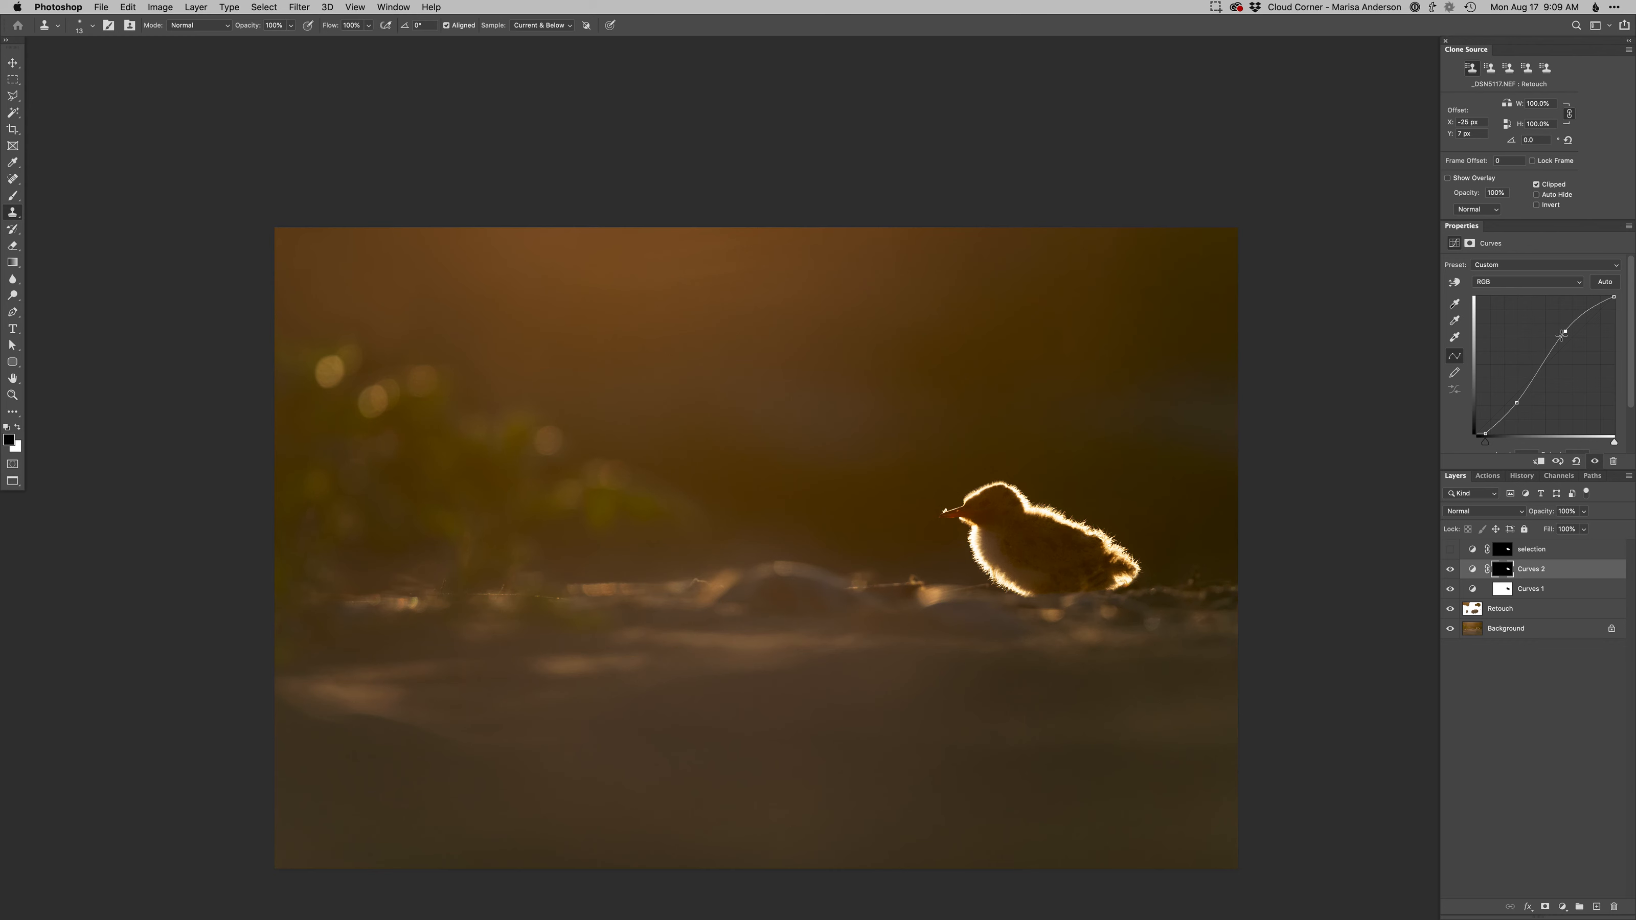
Step: Compare Curves 2 hidden and shown, and nudge its curve points left and up to lighten the chick slightly
{"action": "left_click", "coordinate": [1450, 569]}
{"action": "left_click", "coordinate": [1450, 569]}
{"action": "key", "text": "Left"}
{"action": "key", "text": "Left"}
{"action": "key", "text": "Left"}
{"action": "key", "text": "Left"}
{"action": "key", "text": "Left"}
{"action": "key", "text": "Up"}
{"action": "key", "text": "Up"}
{"action": "key", "text": "Up"}
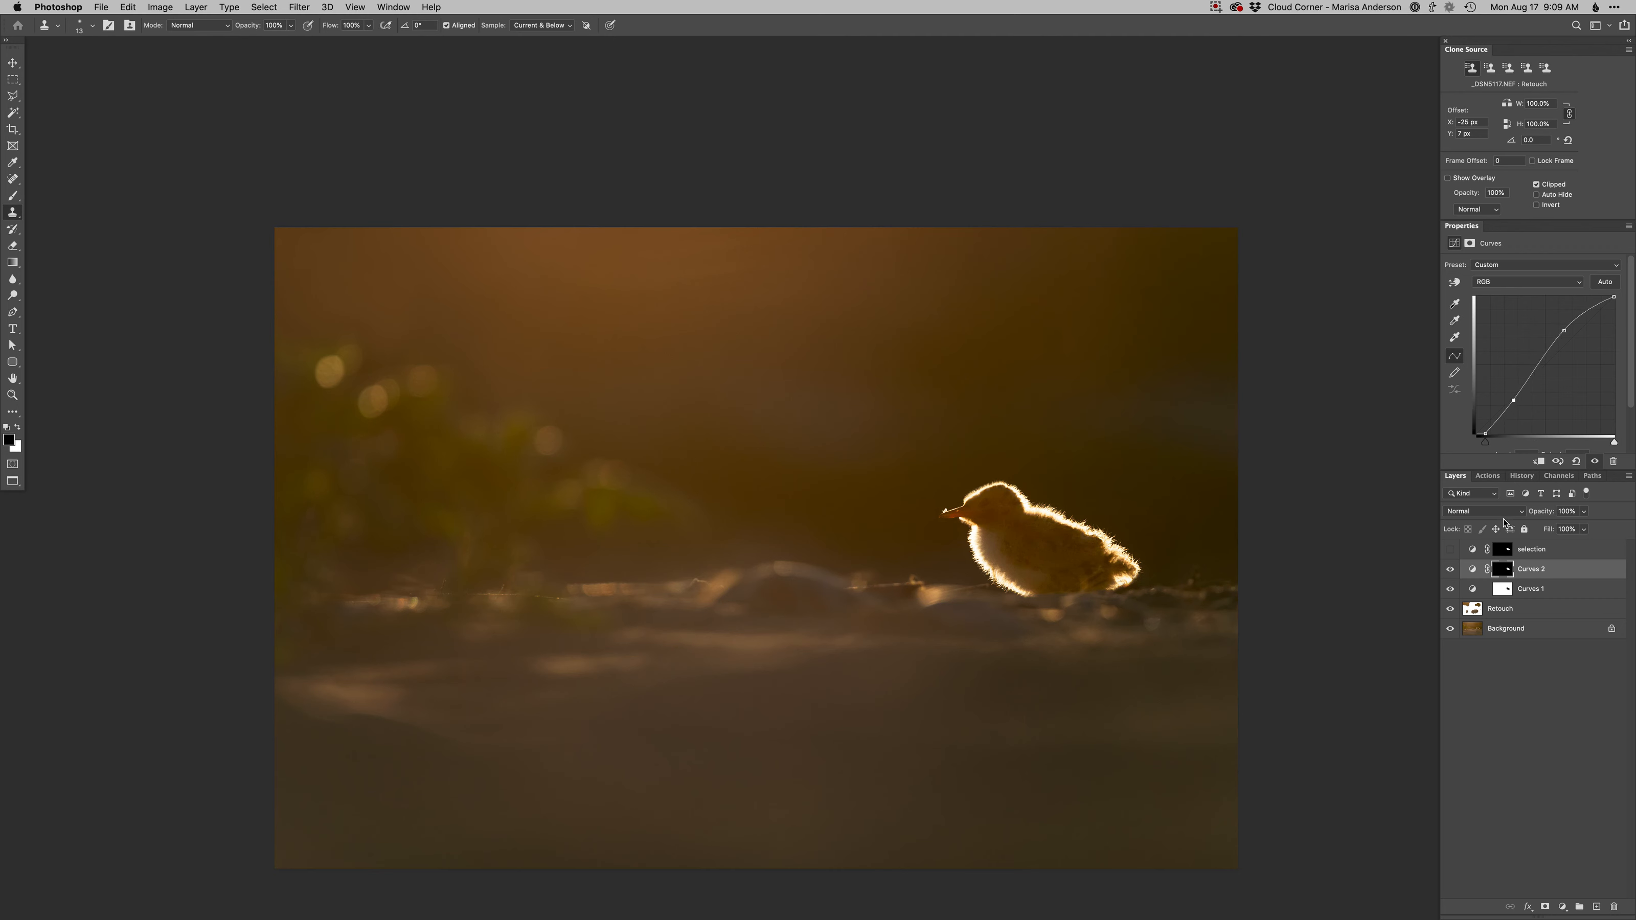
Step: Examine the chick's contrast with the Curves 2 layer hidden and shown, both at full view and closer up
{"action": "left_click", "coordinate": [1450, 569]}
{"action": "left_click", "coordinate": [1450, 569]}
{"action": "left_click", "coordinate": [1031, 549], "text": "super"}
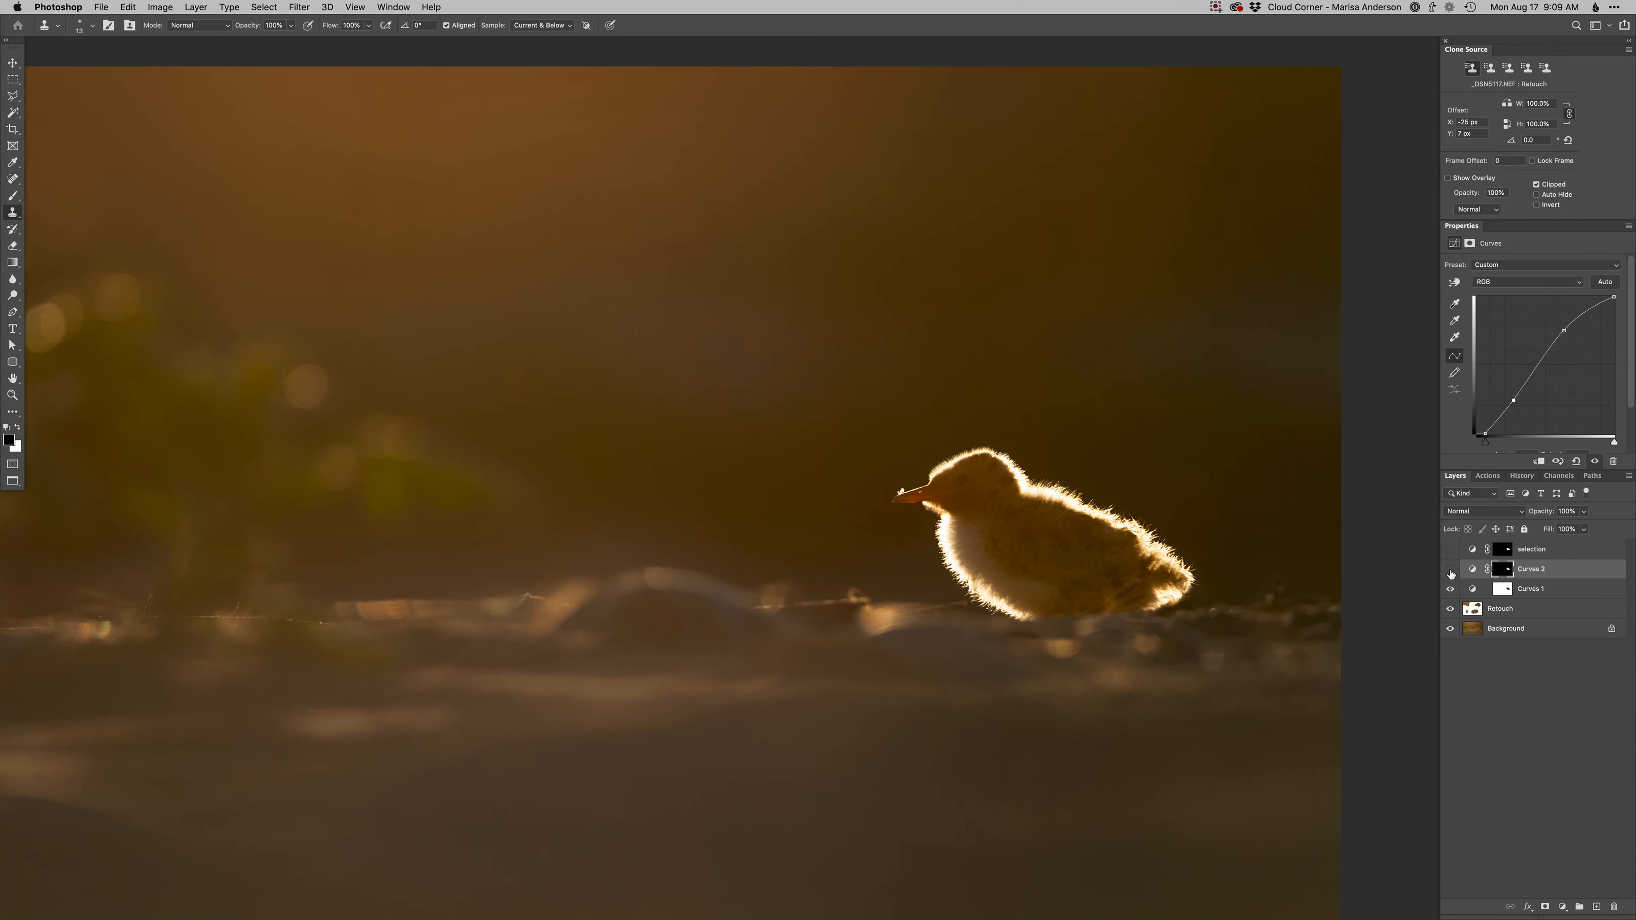
{"action": "left_click", "coordinate": [1450, 571]}
{"action": "left_click", "coordinate": [1449, 571]}
{"action": "key", "text": "v"}
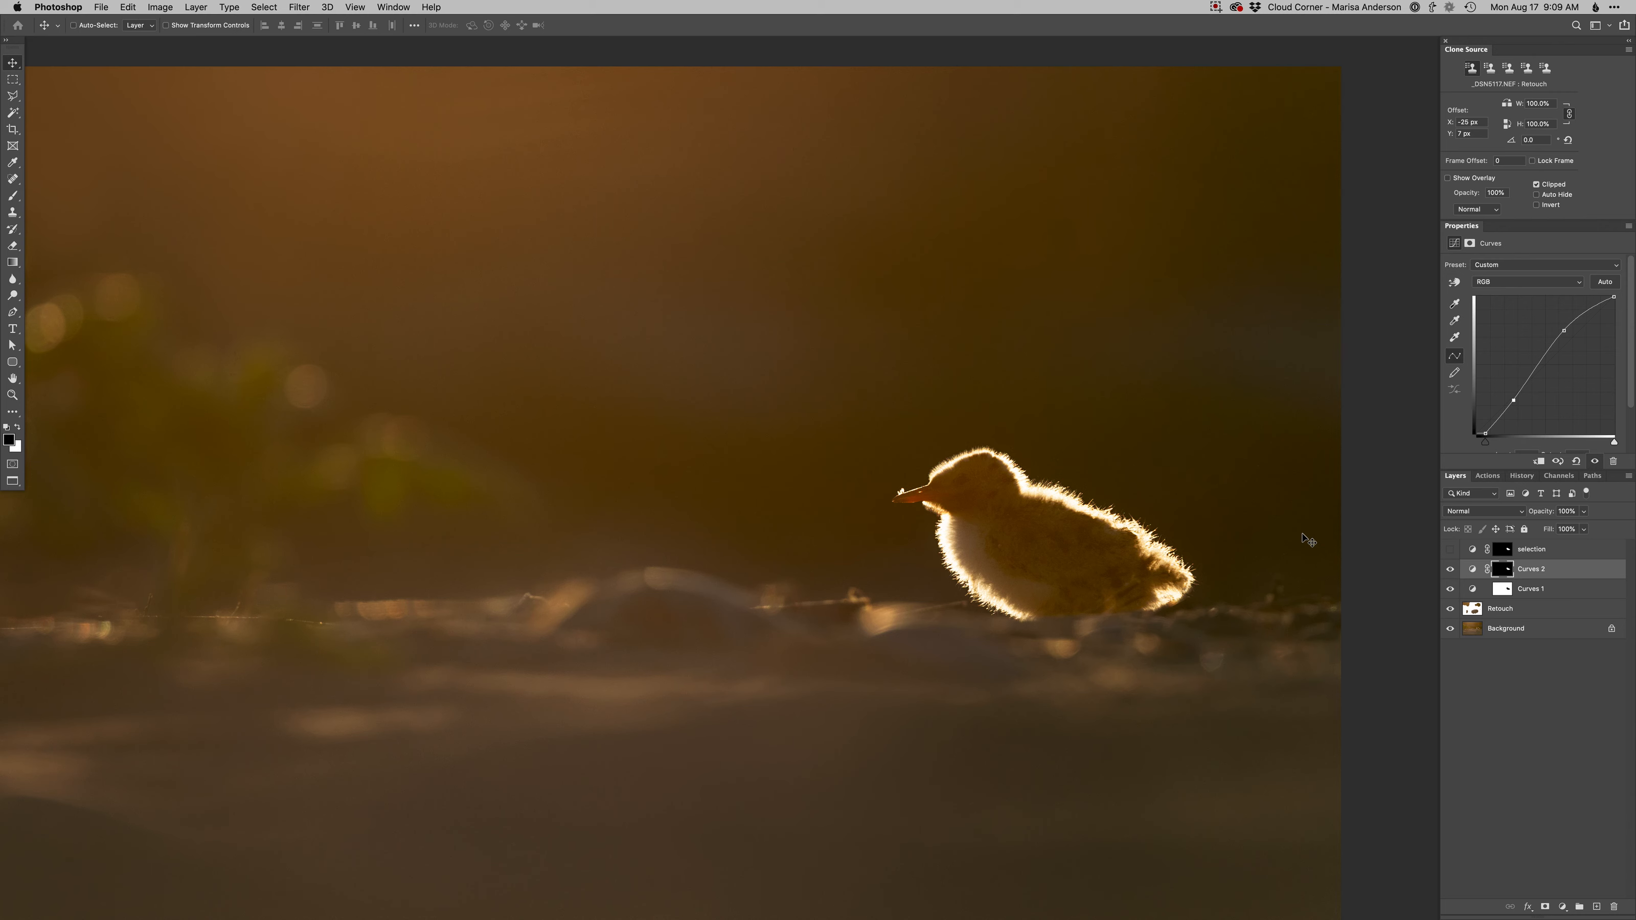
{"action": "key", "text": "shift+alt+y"}
Step: Add a Hue/Saturation layer masked to the chick from the Curves 2 mask, and lower its saturation slightly
{"action": "left_click", "coordinate": [1504, 569], "text": "super"}
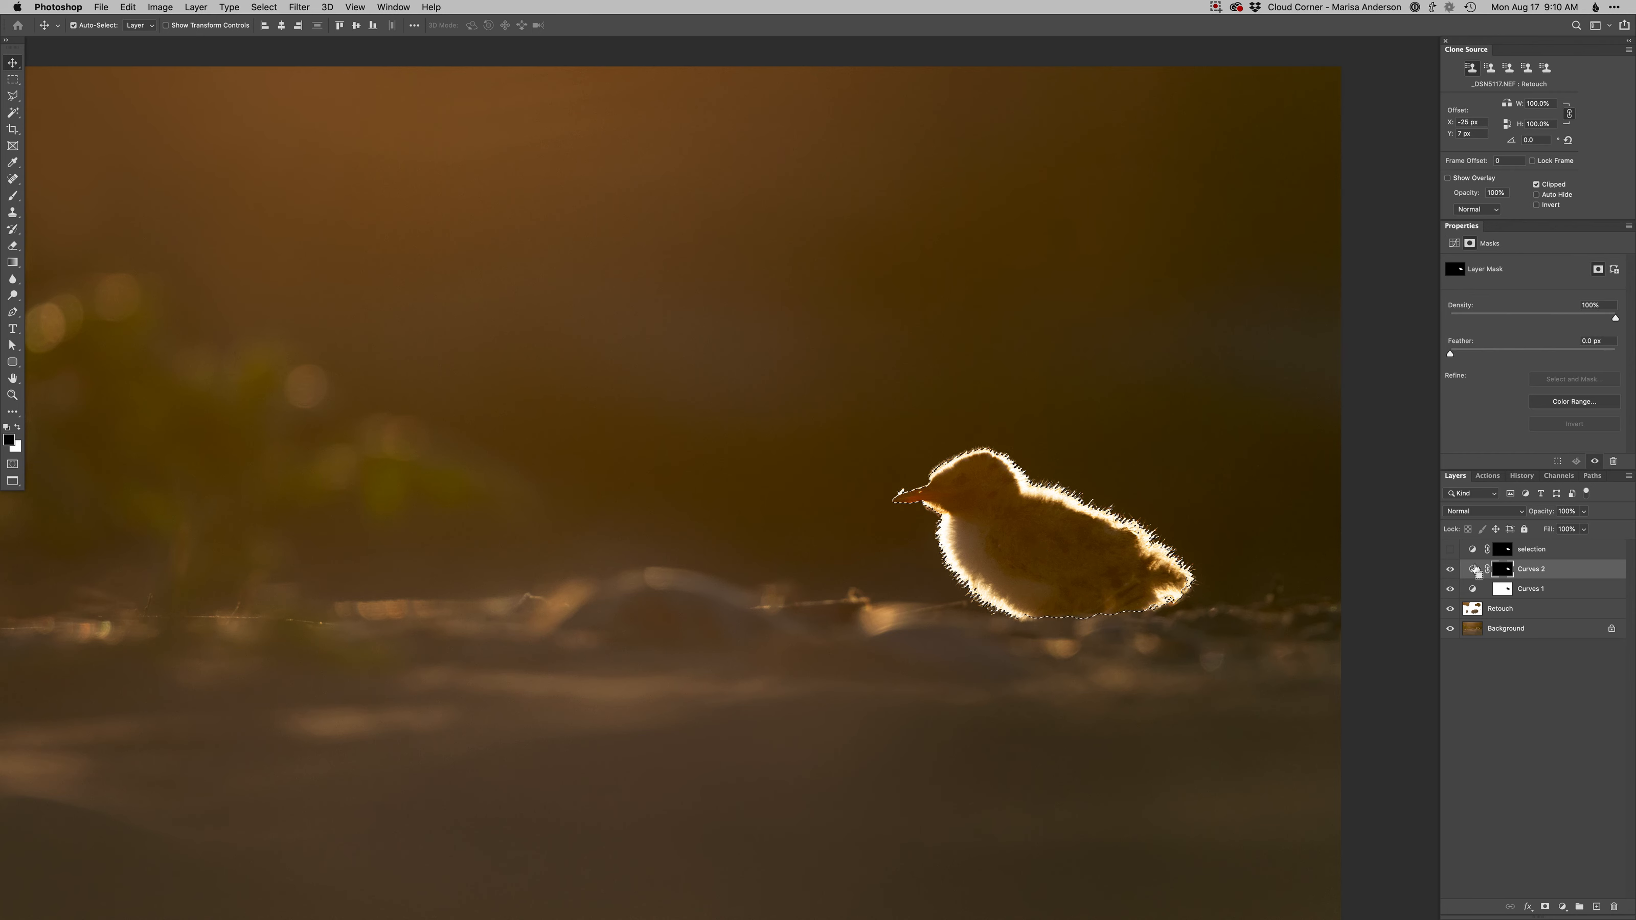
{"action": "key", "text": "super+u"}
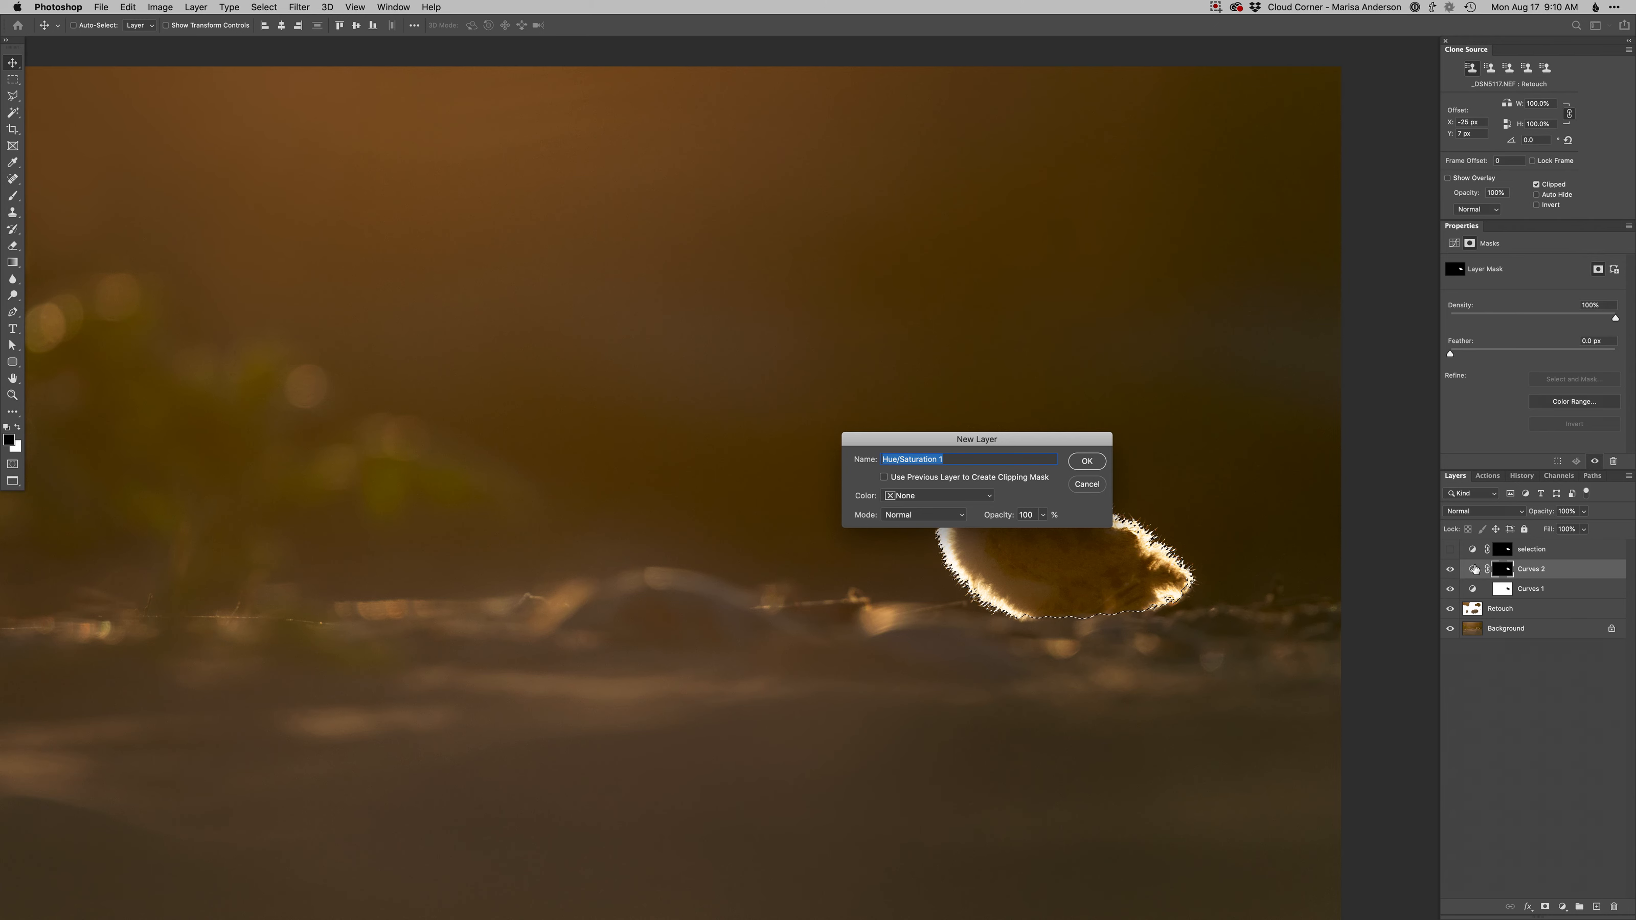
{"action": "key", "text": "Return"}
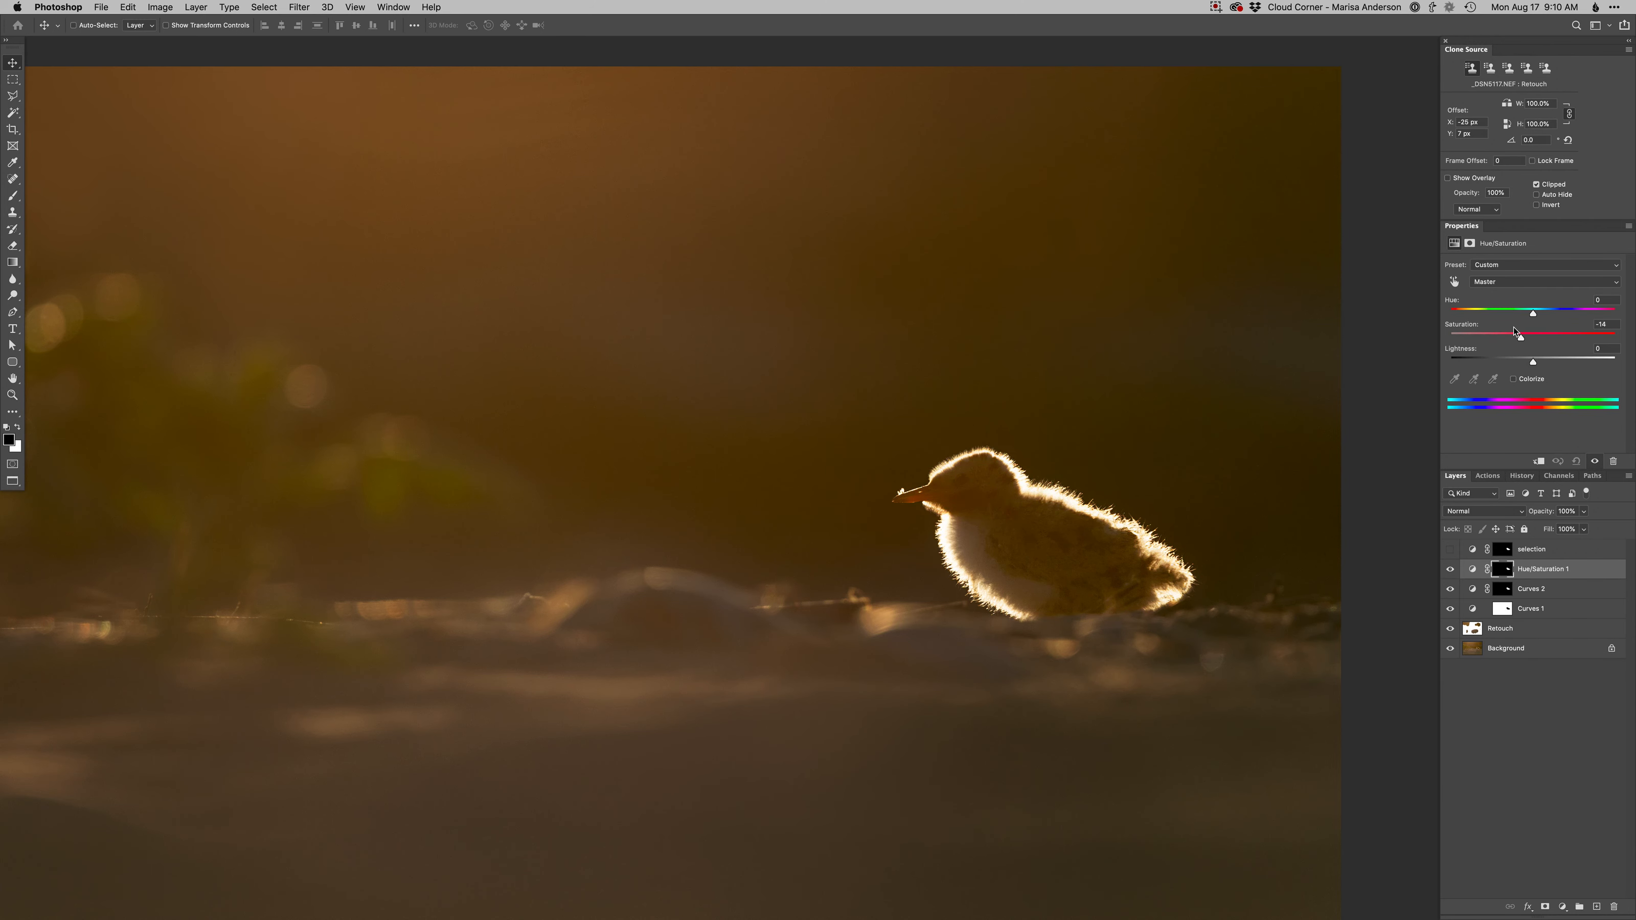
Step: Black out the Hue/Saturation 1 mask, paint the desaturation back in over the chick within its selection, and check Curves 2 hidden and shown
{"action": "left_click", "coordinate": [1514, 568], "text": "super"}
{"action": "left_click", "coordinate": [1504, 551], "text": "super"}
{"action": "key", "text": "super+h"}
{"action": "key", "text": "b"}
{"action": "right_click", "coordinate": [1006, 537]}
{"action": "left_click_drag", "start_coordinate": [993, 613], "coordinate": [996, 611]}
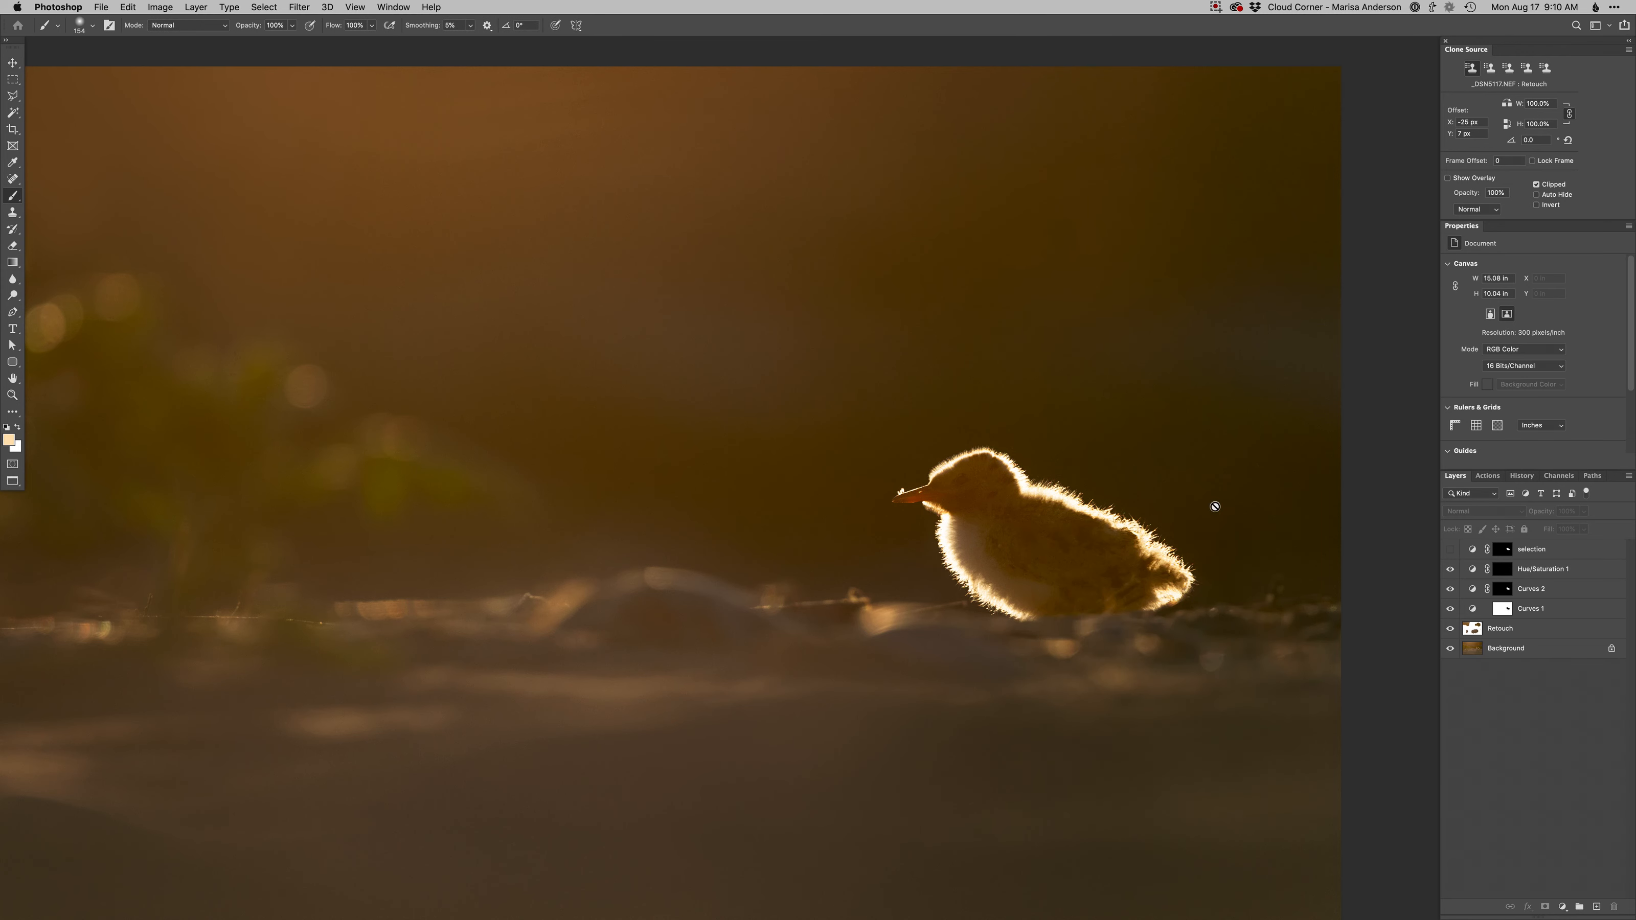
{"action": "left_click", "coordinate": [1503, 569]}
{"action": "mouse_move", "coordinate": [1009, 520]}
{"action": "left_mouse_down"}
{"action": "mouse_move", "coordinate": [1026, 520]}
{"action": "mouse_move", "coordinate": [989, 497]}
{"action": "mouse_move", "coordinate": [1002, 529]}
{"action": "mouse_move", "coordinate": [1088, 547]}
{"action": "mouse_move", "coordinate": [1121, 584]}
{"action": "mouse_move", "coordinate": [979, 492]}
{"action": "mouse_move", "coordinate": [1113, 570]}
{"action": "mouse_move", "coordinate": [982, 502]}
{"action": "mouse_move", "coordinate": [794, 533]}
{"action": "mouse_move", "coordinate": [806, 530]}
{"action": "left_mouse_up"}
{"action": "key", "text": "x"}
{"action": "left_click", "coordinate": [904, 506], "text": "super"}
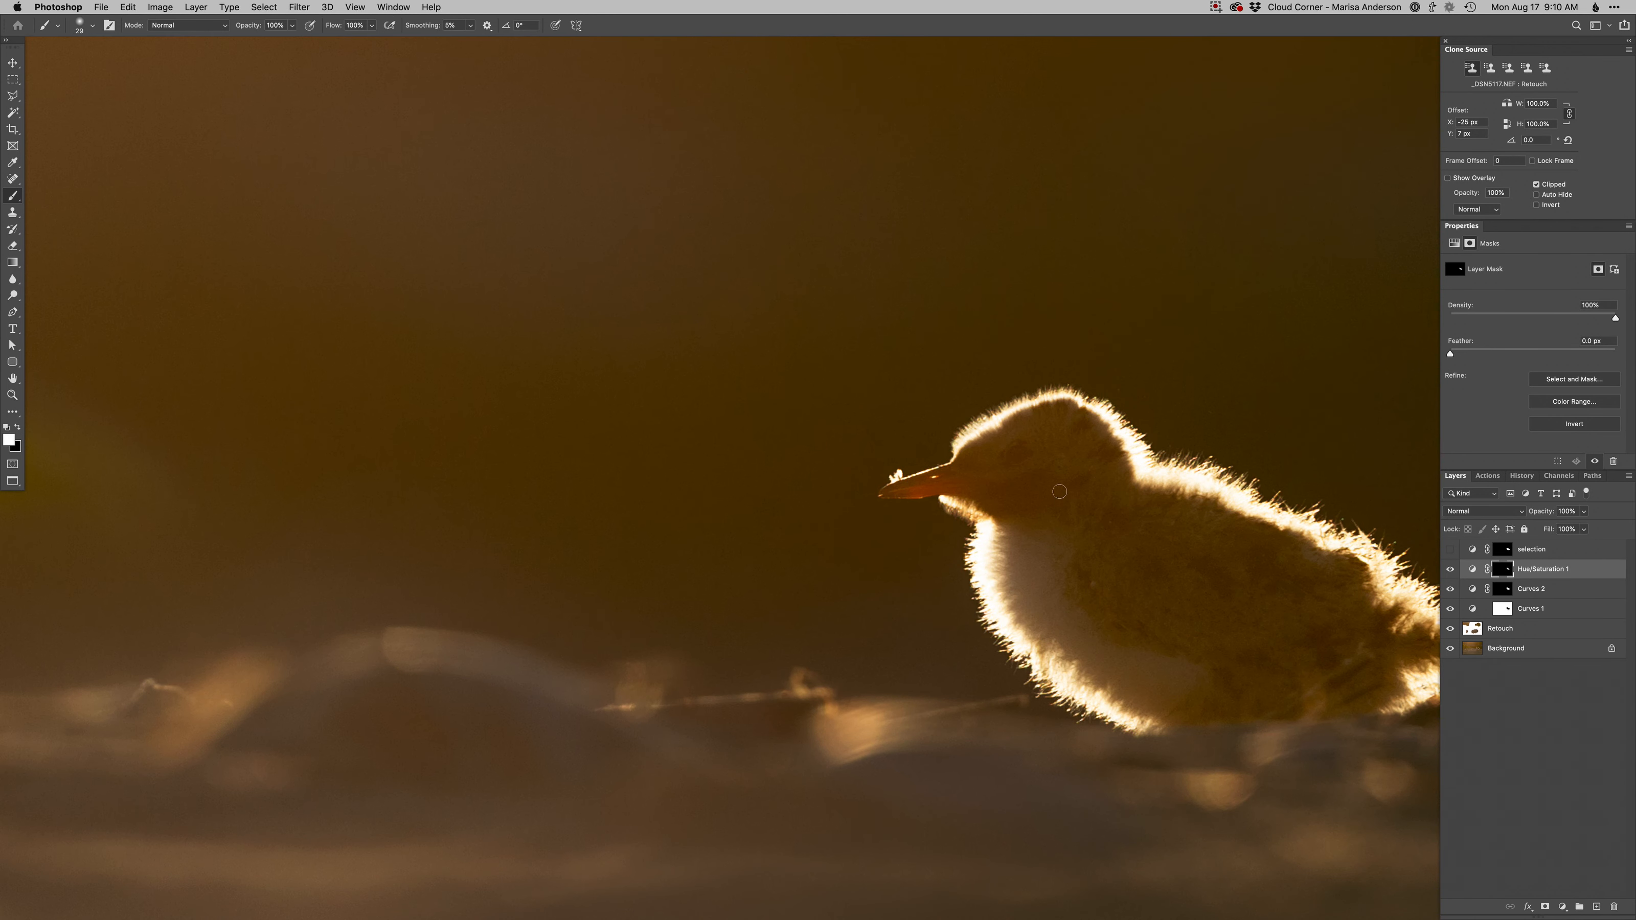
{"action": "left_click", "coordinate": [1451, 591]}
{"action": "left_click", "coordinate": [1451, 591]}
{"action": "left_click", "coordinate": [1451, 591]}
{"action": "key", "text": "cmd+0"}
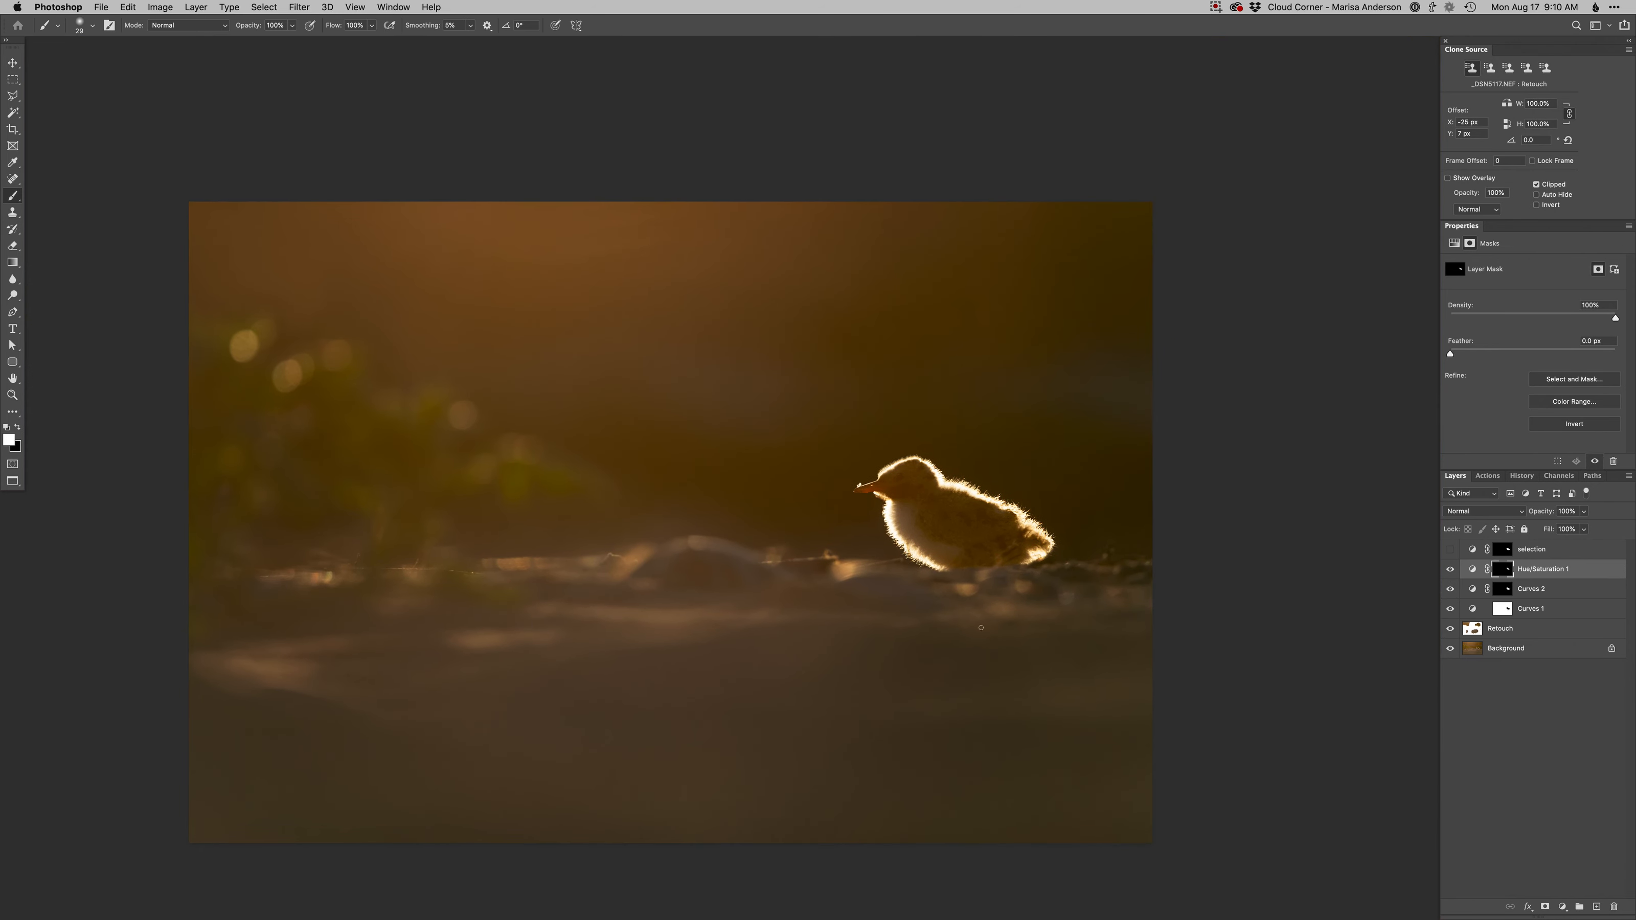
Step: Add a Burn curves layer with a black mask and paint white over the sandy foreground and foliage with a large soft brush
{"action": "key", "text": "F2"}
{"action": "left_click", "coordinate": [925, 633], "text": "alt"}
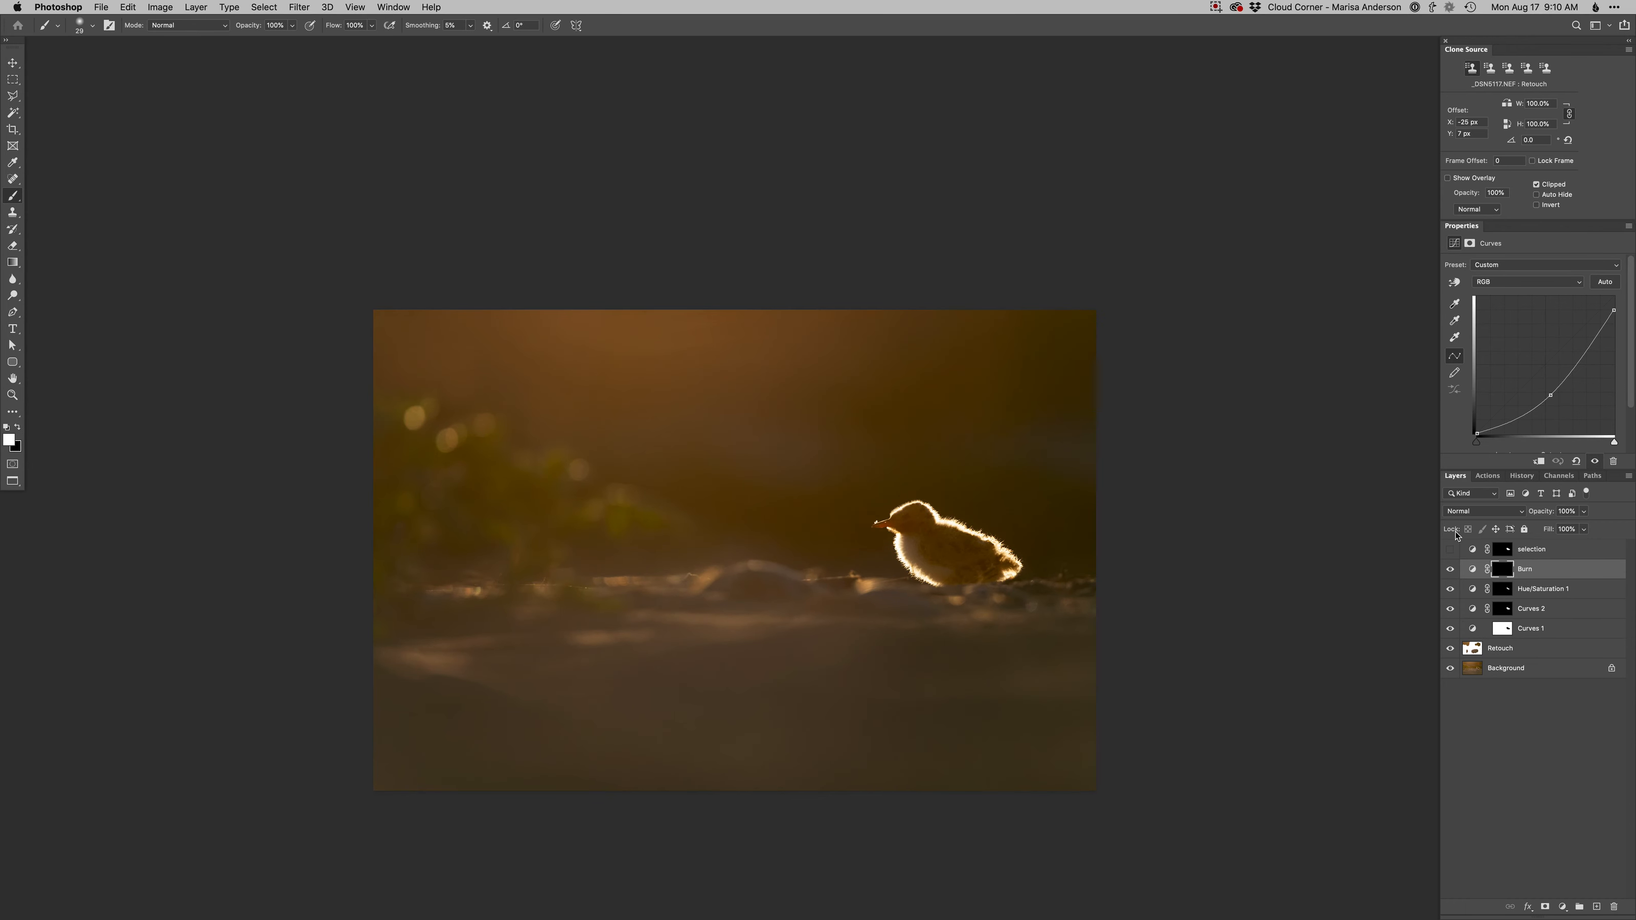
{"action": "left_click", "coordinate": [1502, 569]}
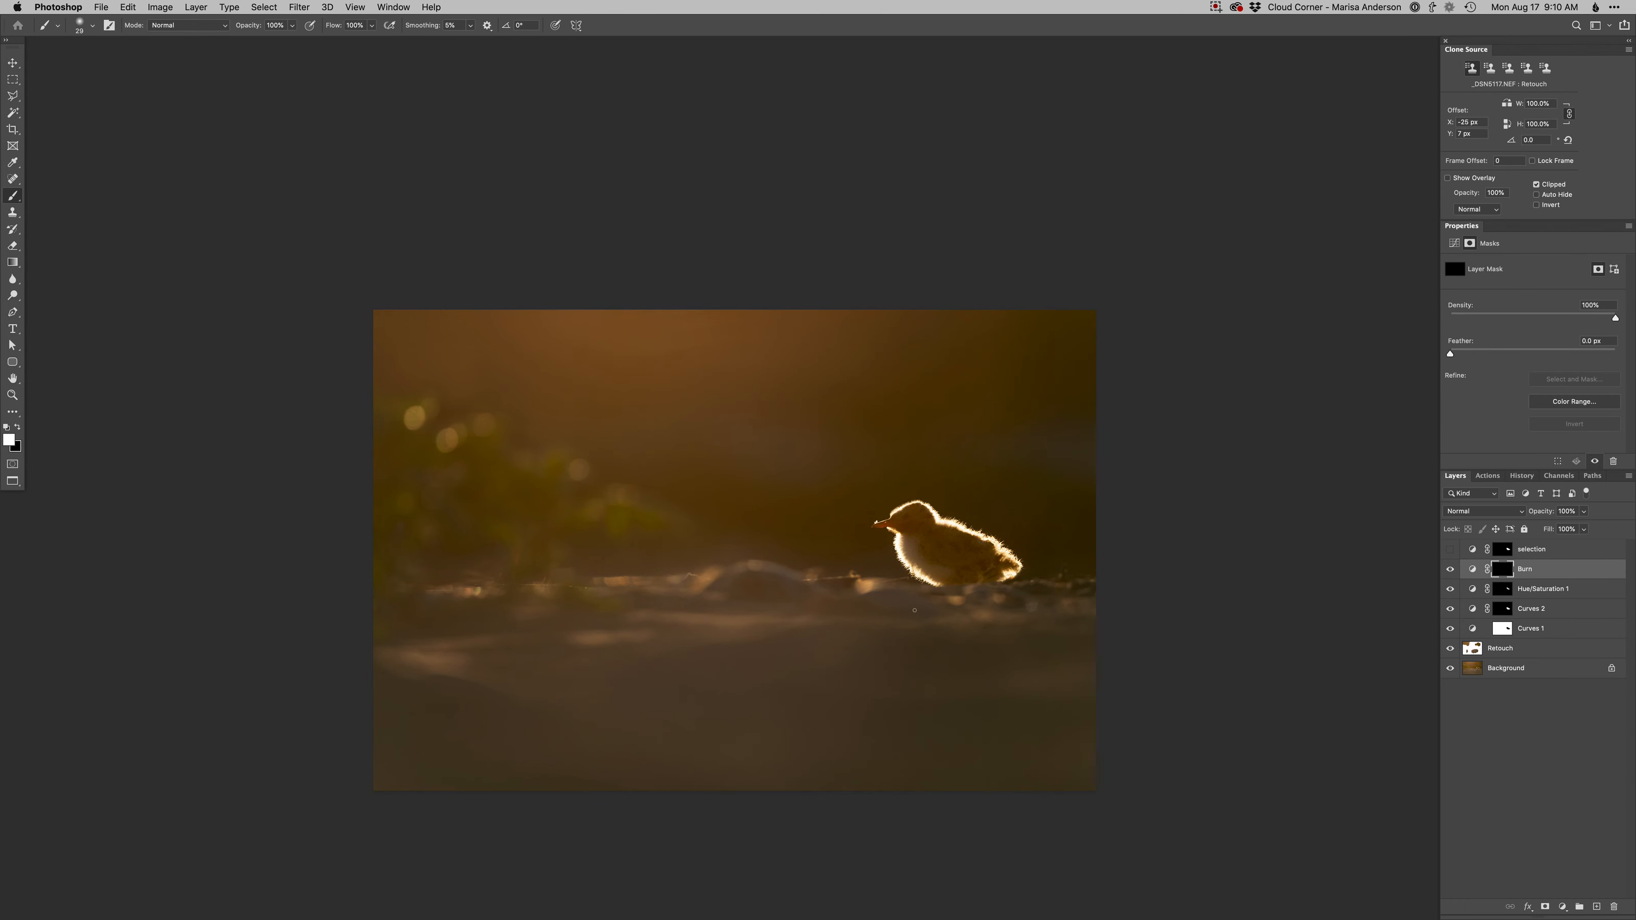
{"action": "right_click", "coordinate": [828, 647]}
{"action": "left_click", "coordinate": [853, 729]}
{"action": "left_click_drag", "start_coordinate": [759, 719], "coordinate": [912, 709]}
{"action": "mouse_move", "coordinate": [247, 671]}
{"action": "left_mouse_down"}
{"action": "mouse_move", "coordinate": [777, 665]}
{"action": "mouse_move", "coordinate": [1053, 725]}
{"action": "mouse_move", "coordinate": [330, 795]}
{"action": "mouse_move", "coordinate": [1429, 772]}
{"action": "left_mouse_up"}
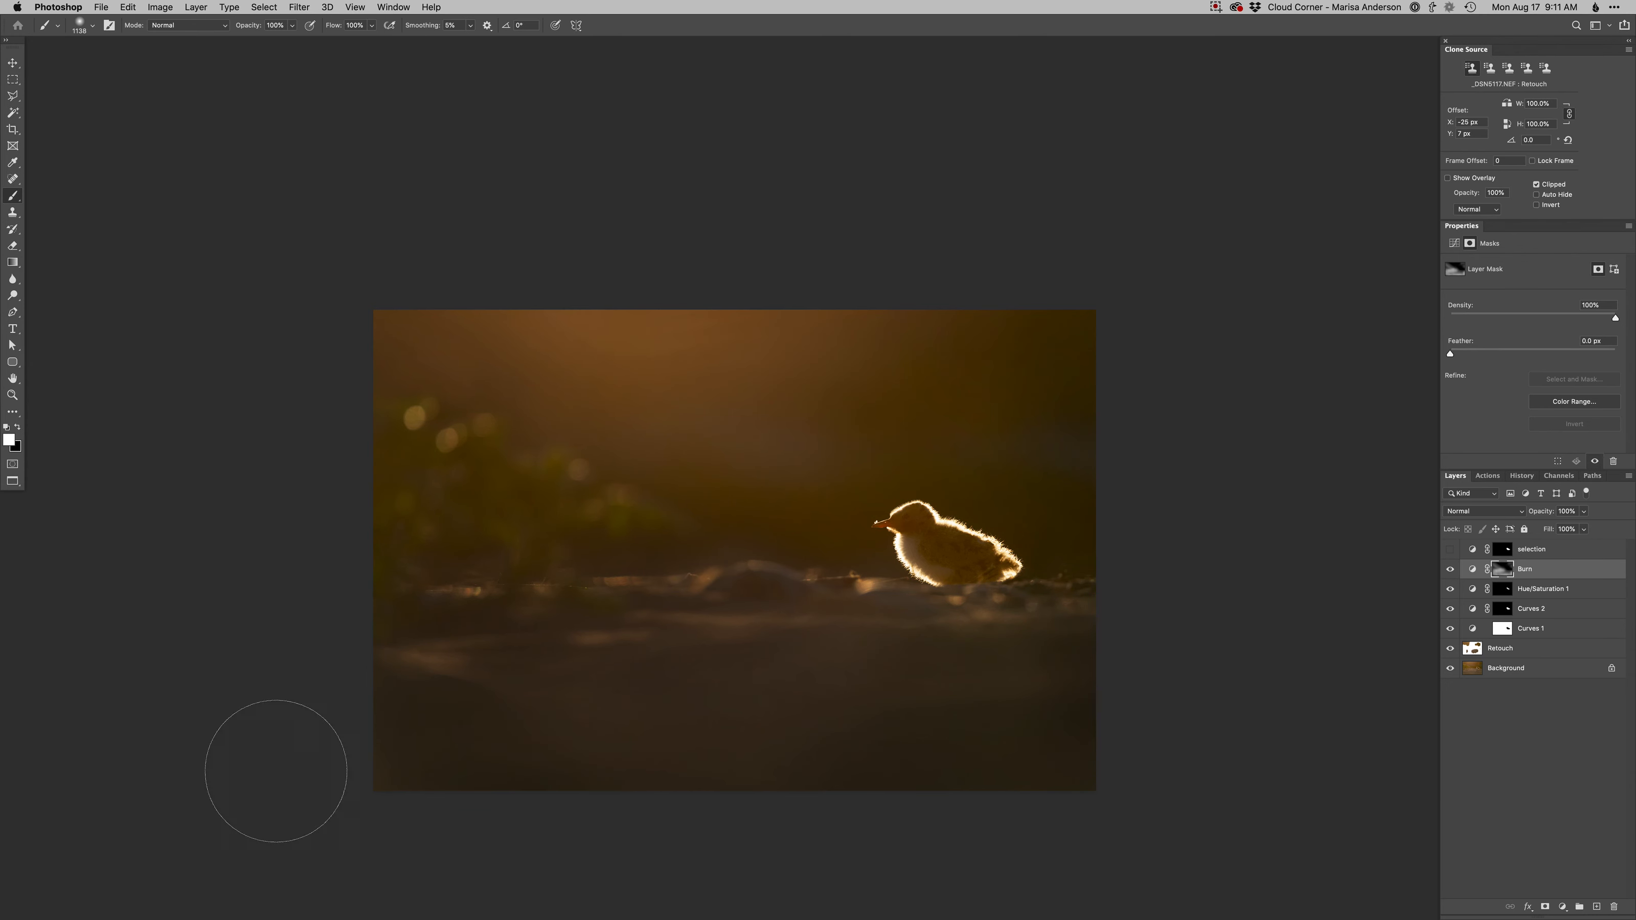
Step: Add a second Hue/Saturation layer above the Burn layer and reduce the saturation of the Yellows
{"action": "left_click", "coordinate": [929, 580], "text": "super"}
{"action": "left_click", "coordinate": [929, 579], "text": "super"}
{"action": "key", "text": "super+u"}
{"action": "key", "text": "Return"}
{"action": "key", "text": "alt+4"}
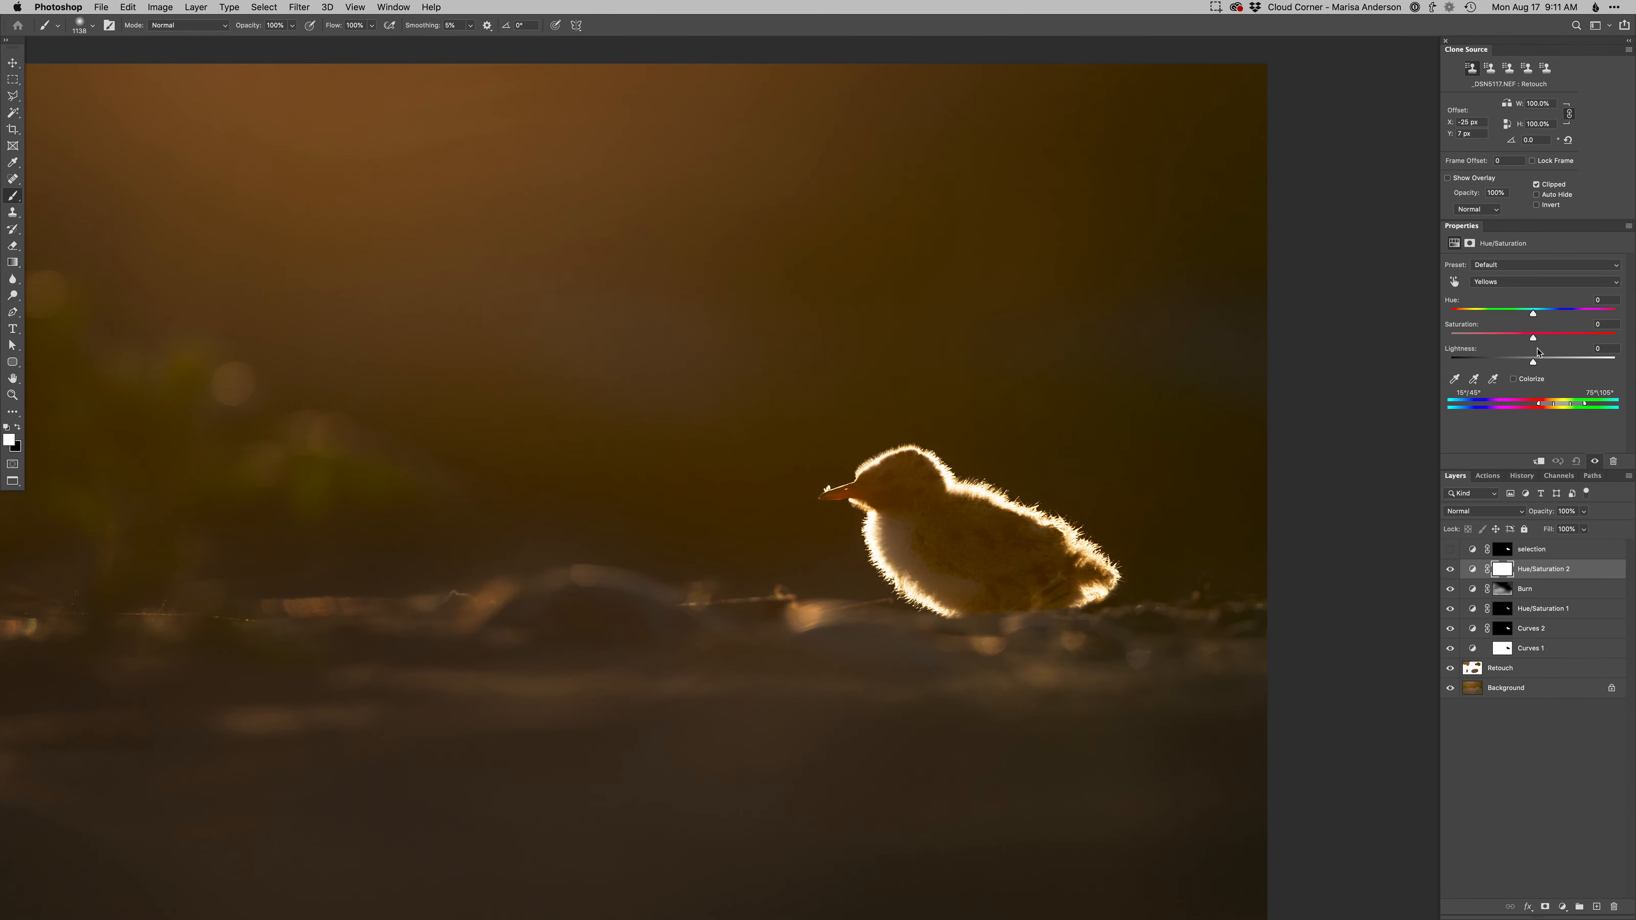
{"action": "left_click", "coordinate": [1494, 338]}
Step: Invert the Hue/Saturation 2 mask and paint white over the chick to apply the yellow reduction only there
{"action": "key", "text": "super+i"}
{"action": "left_click", "coordinate": [1502, 568]}
{"action": "left_click_drag", "start_coordinate": [937, 538], "coordinate": [596, 571]}
{"action": "mouse_move", "coordinate": [913, 500]}
{"action": "left_mouse_down"}
{"action": "mouse_move", "coordinate": [912, 470]}
{"action": "mouse_move", "coordinate": [945, 477]}
{"action": "left_mouse_up"}
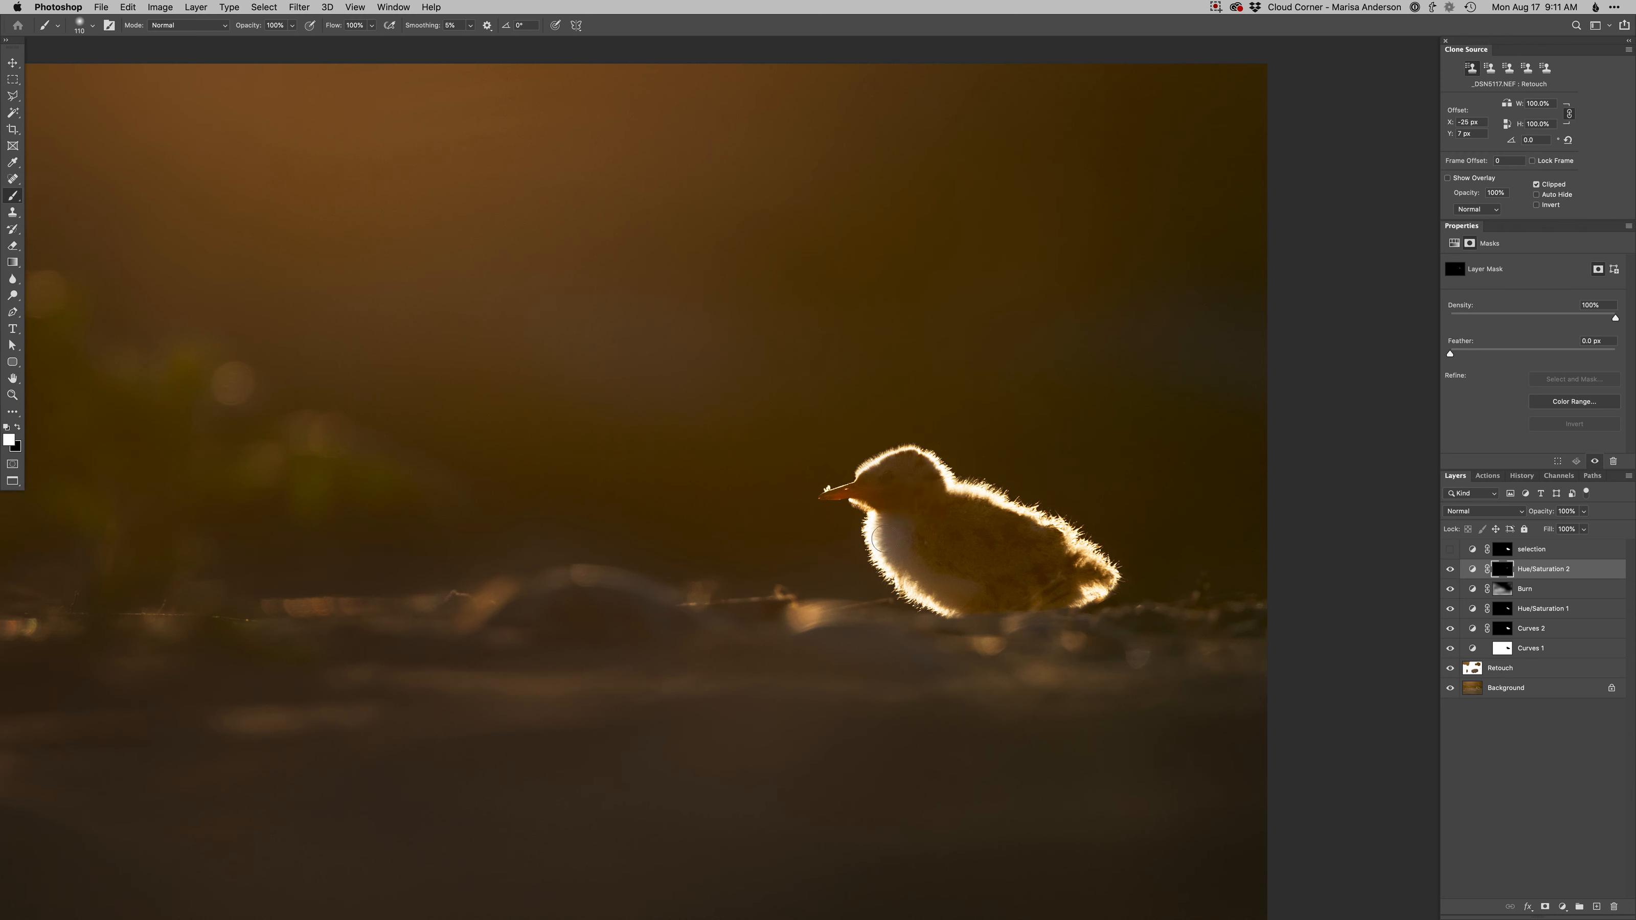
{"action": "mouse_move", "coordinate": [966, 597]}
{"action": "left_mouse_down"}
{"action": "mouse_move", "coordinate": [1043, 566]}
{"action": "mouse_move", "coordinate": [963, 556]}
{"action": "left_mouse_up"}
{"action": "left_click_drag", "start_coordinate": [1070, 591], "coordinate": [1056, 596]}
{"action": "key", "text": "super+minus"}
{"action": "key", "text": "super+minus"}
{"action": "left_click_drag", "start_coordinate": [863, 625], "coordinate": [890, 597]}
{"action": "left_click_drag", "start_coordinate": [1004, 626], "coordinate": [944, 654]}
Step: Add another Burn layer and paint white over the bright streaks in the foreground and the glowing spots before the chick
{"action": "key", "text": "F2"}
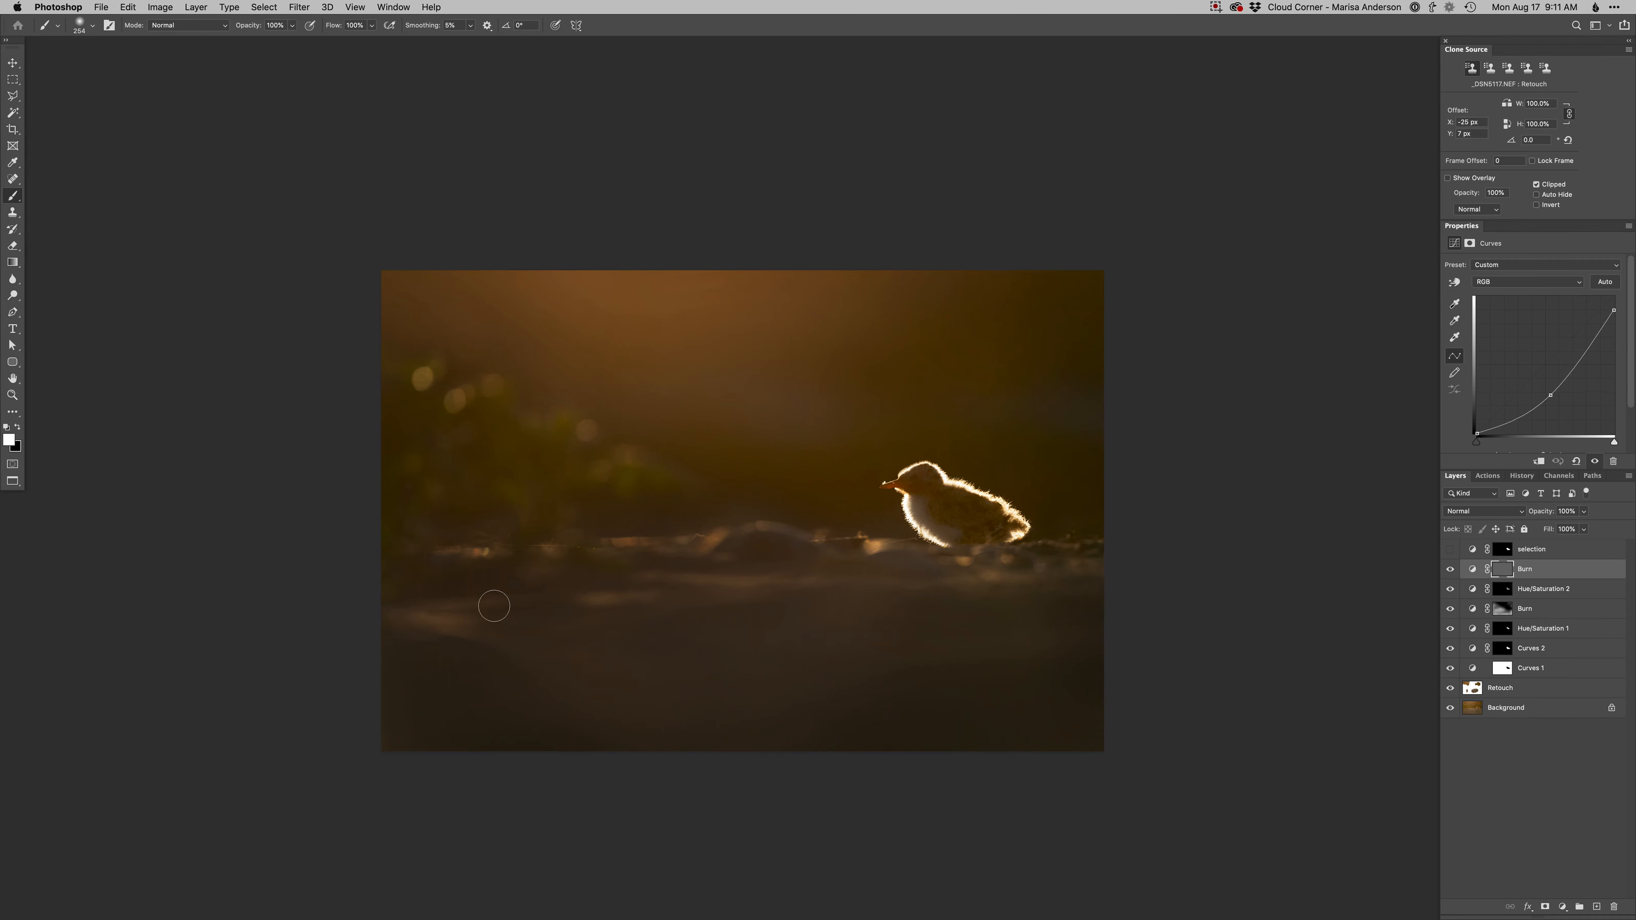
{"action": "left_click_drag", "start_coordinate": [602, 608], "coordinate": [570, 610]}
{"action": "left_click_drag", "start_coordinate": [464, 612], "coordinate": [484, 612]}
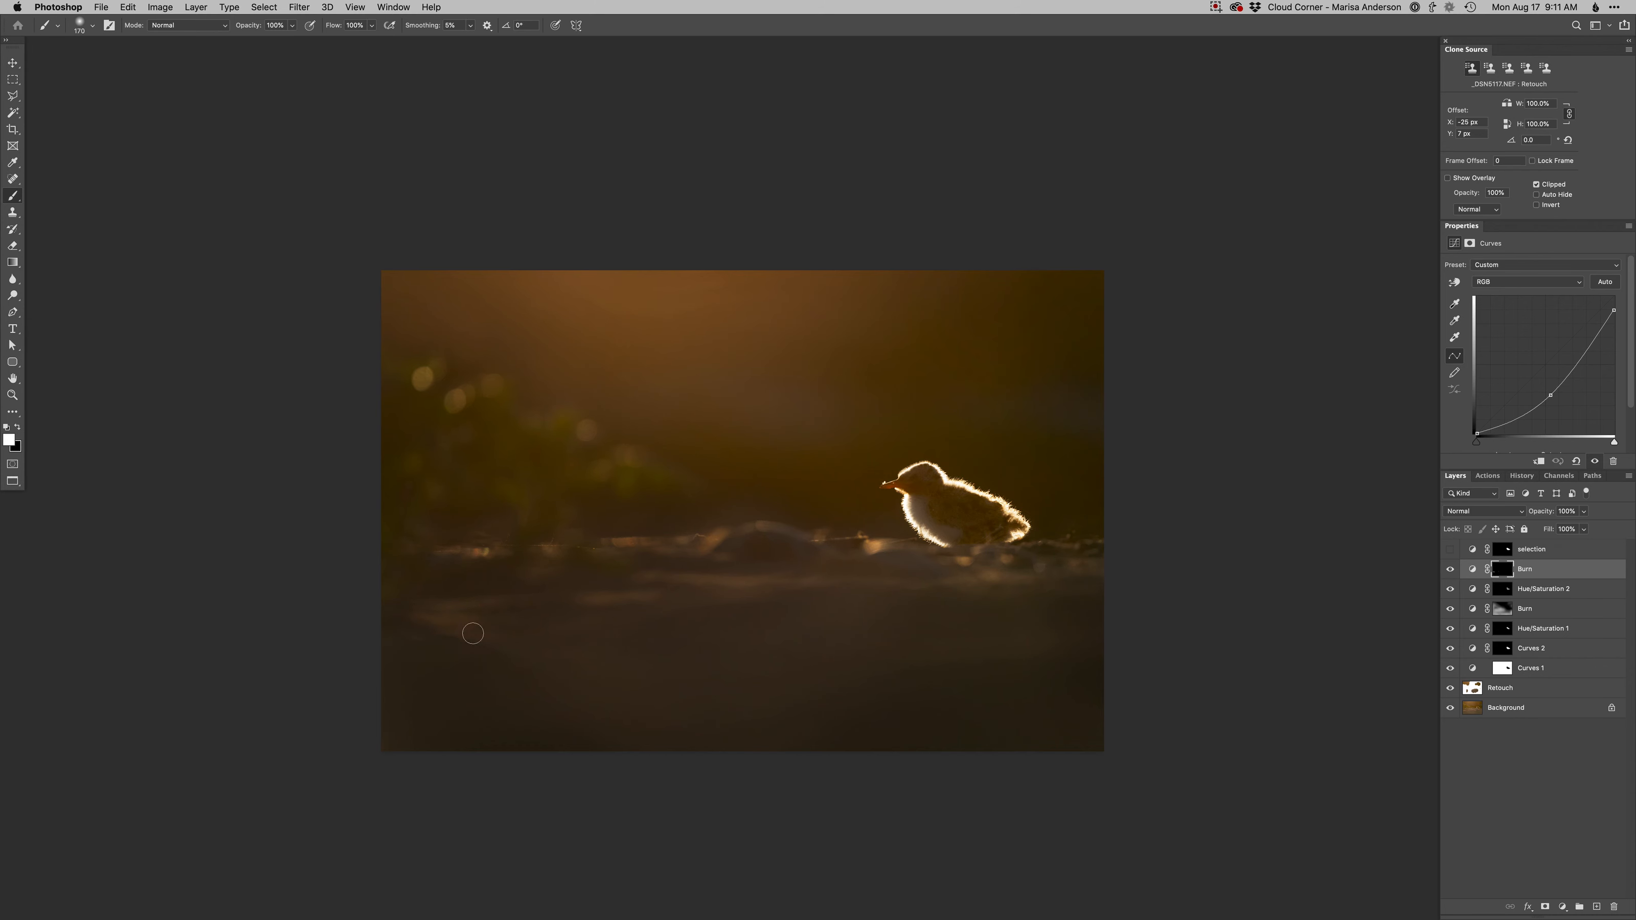
{"action": "left_click_drag", "start_coordinate": [878, 547], "coordinate": [870, 543]}
Step: Compare the original Background with the full edit by repeatedly hiding and showing all the other layers
{"action": "left_click", "coordinate": [1451, 709], "text": "alt"}
{"action": "left_click", "coordinate": [1451, 709], "text": "alt"}
{"action": "left_click", "coordinate": [1451, 709], "text": "alt"}
{"action": "left_click", "coordinate": [1451, 709], "text": "alt"}
{"action": "left_click", "coordinate": [1026, 659], "text": "super"}
{"action": "left_click_drag", "start_coordinate": [1035, 658], "coordinate": [1105, 679]}
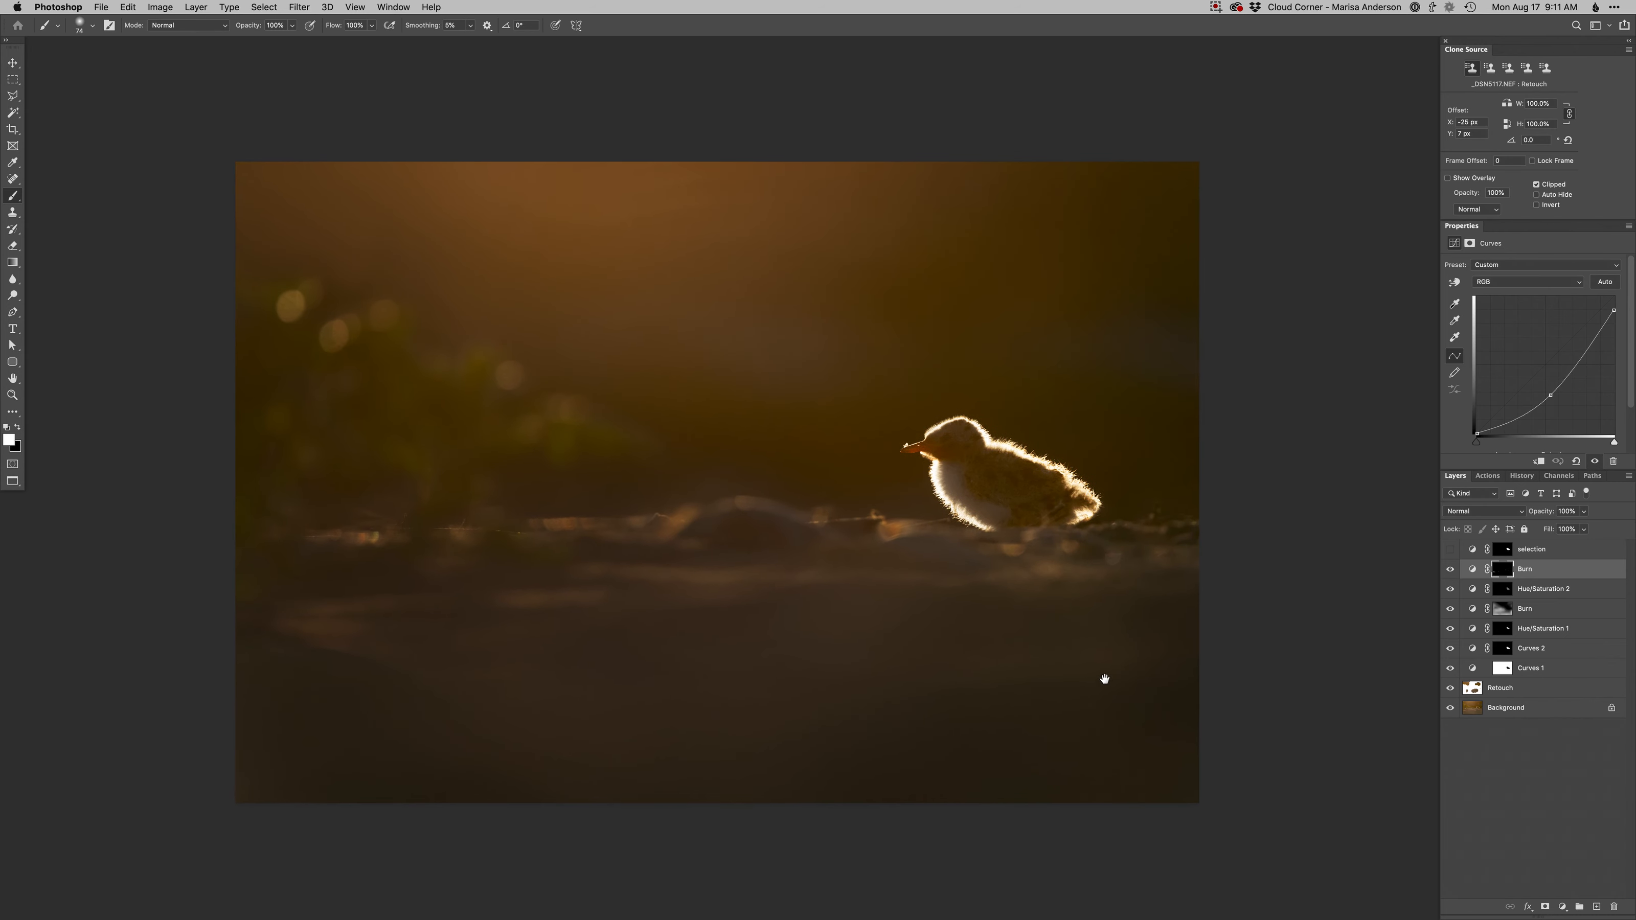
{"action": "left_click", "coordinate": [1451, 709], "text": "alt"}
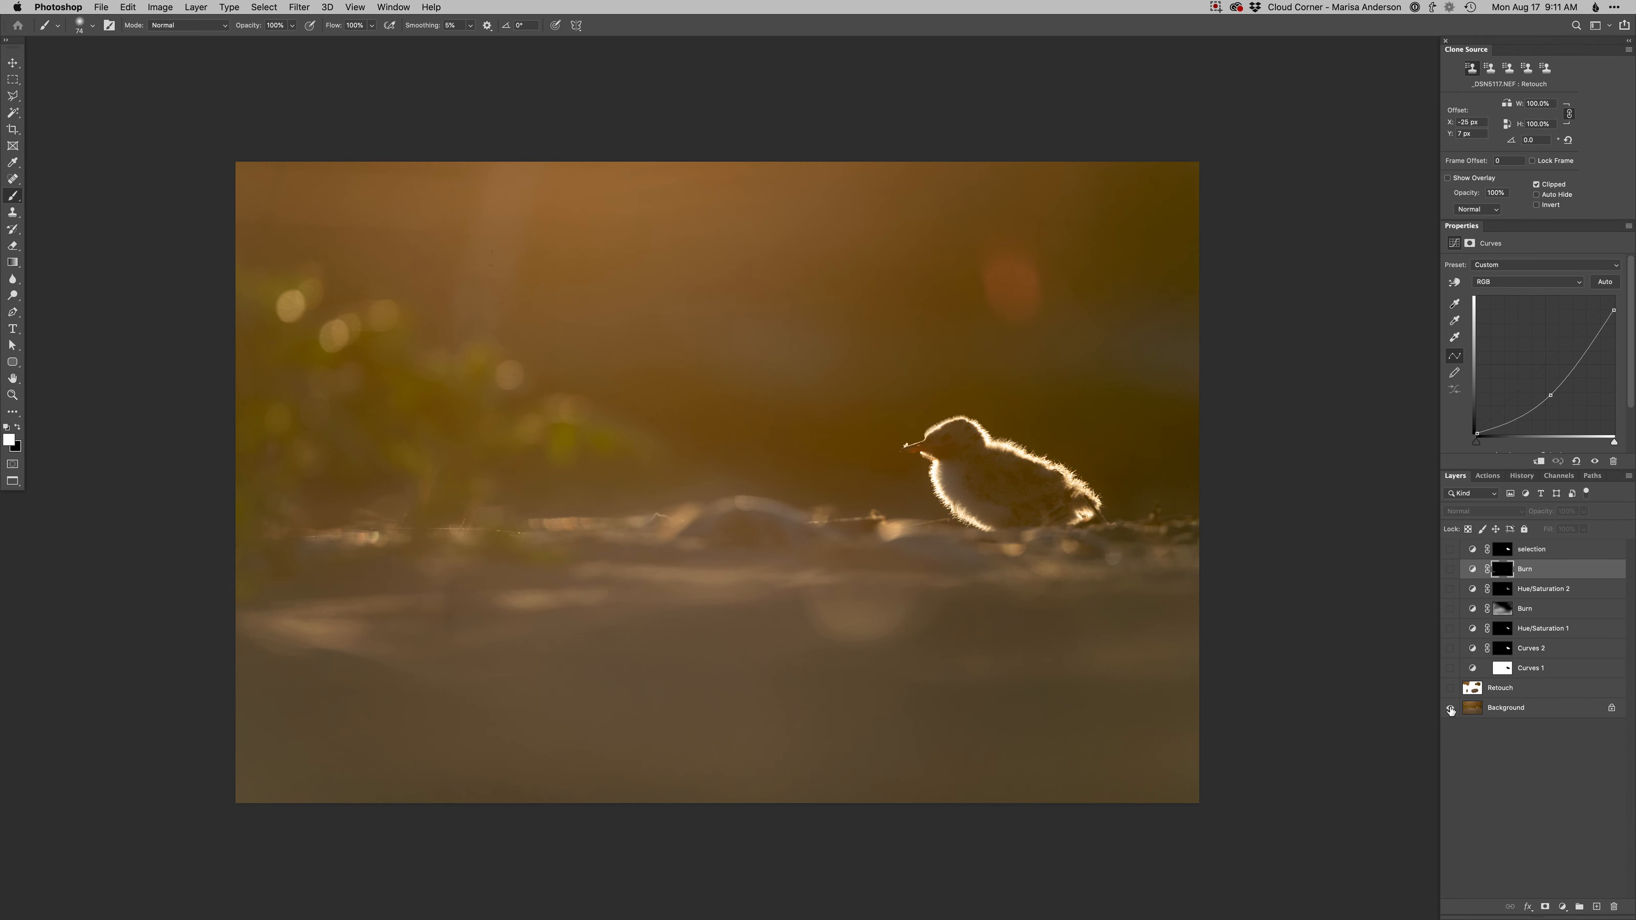
{"action": "left_click", "coordinate": [1451, 709], "text": "alt"}
{"action": "left_click", "coordinate": [1451, 709], "text": "alt"}
{"action": "left_click", "coordinate": [1451, 709], "text": "alt"}
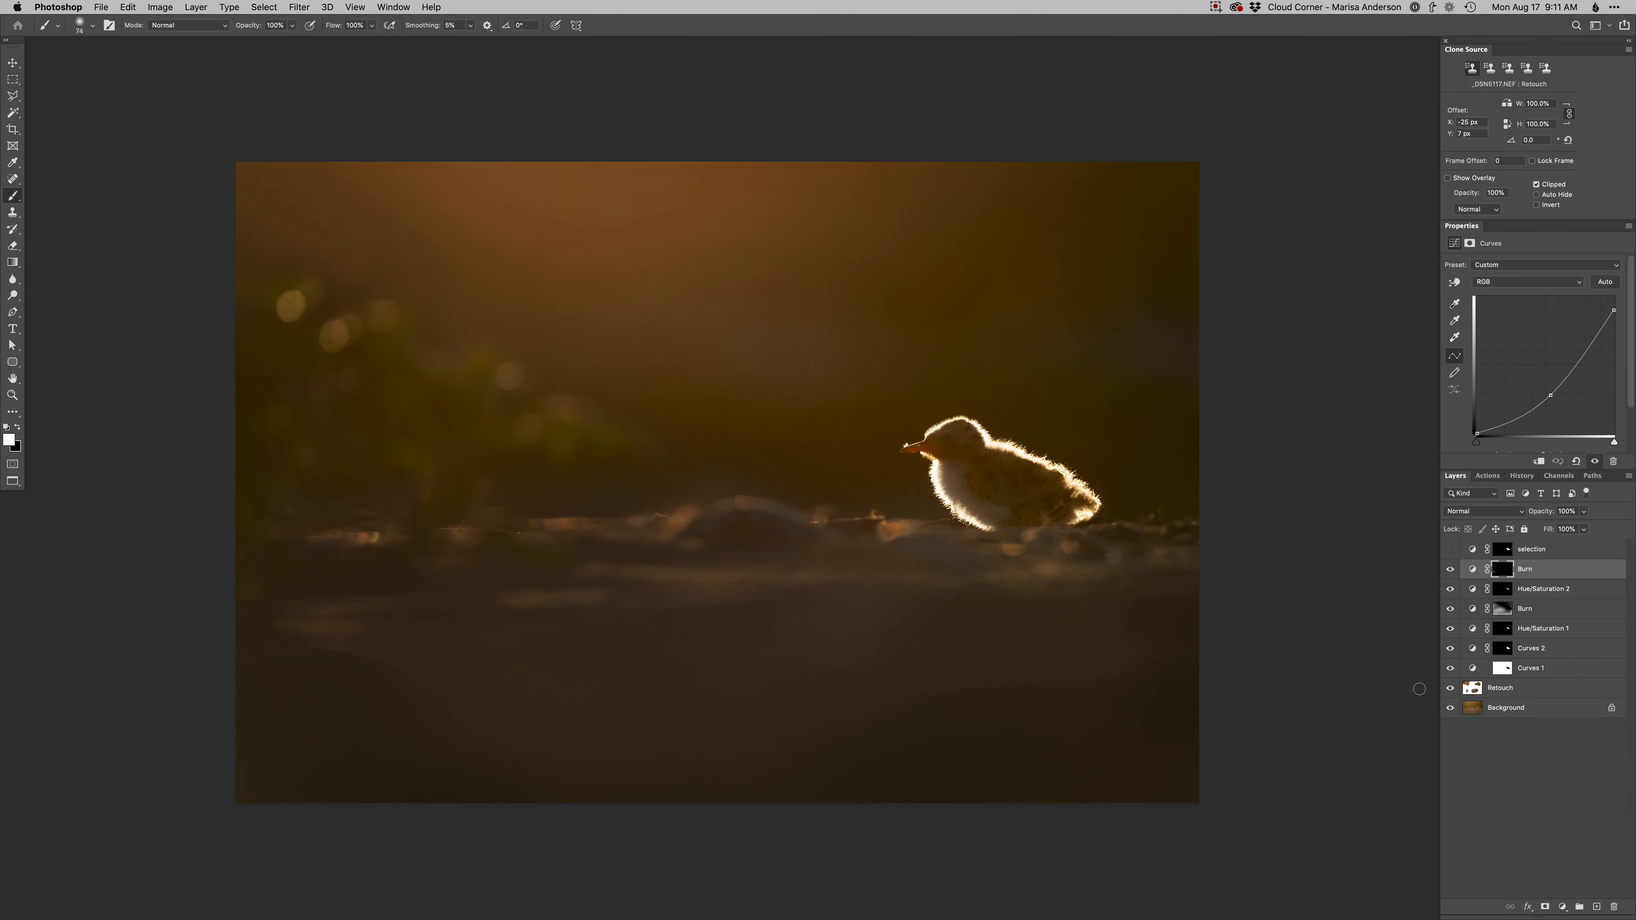
Step: Add a Curves layer above the top Burn layer and raise its highlights and midtones while anchoring the shadows
{"action": "left_click", "coordinate": [986, 462]}
{"action": "left_click", "coordinate": [1504, 552], "text": "super"}
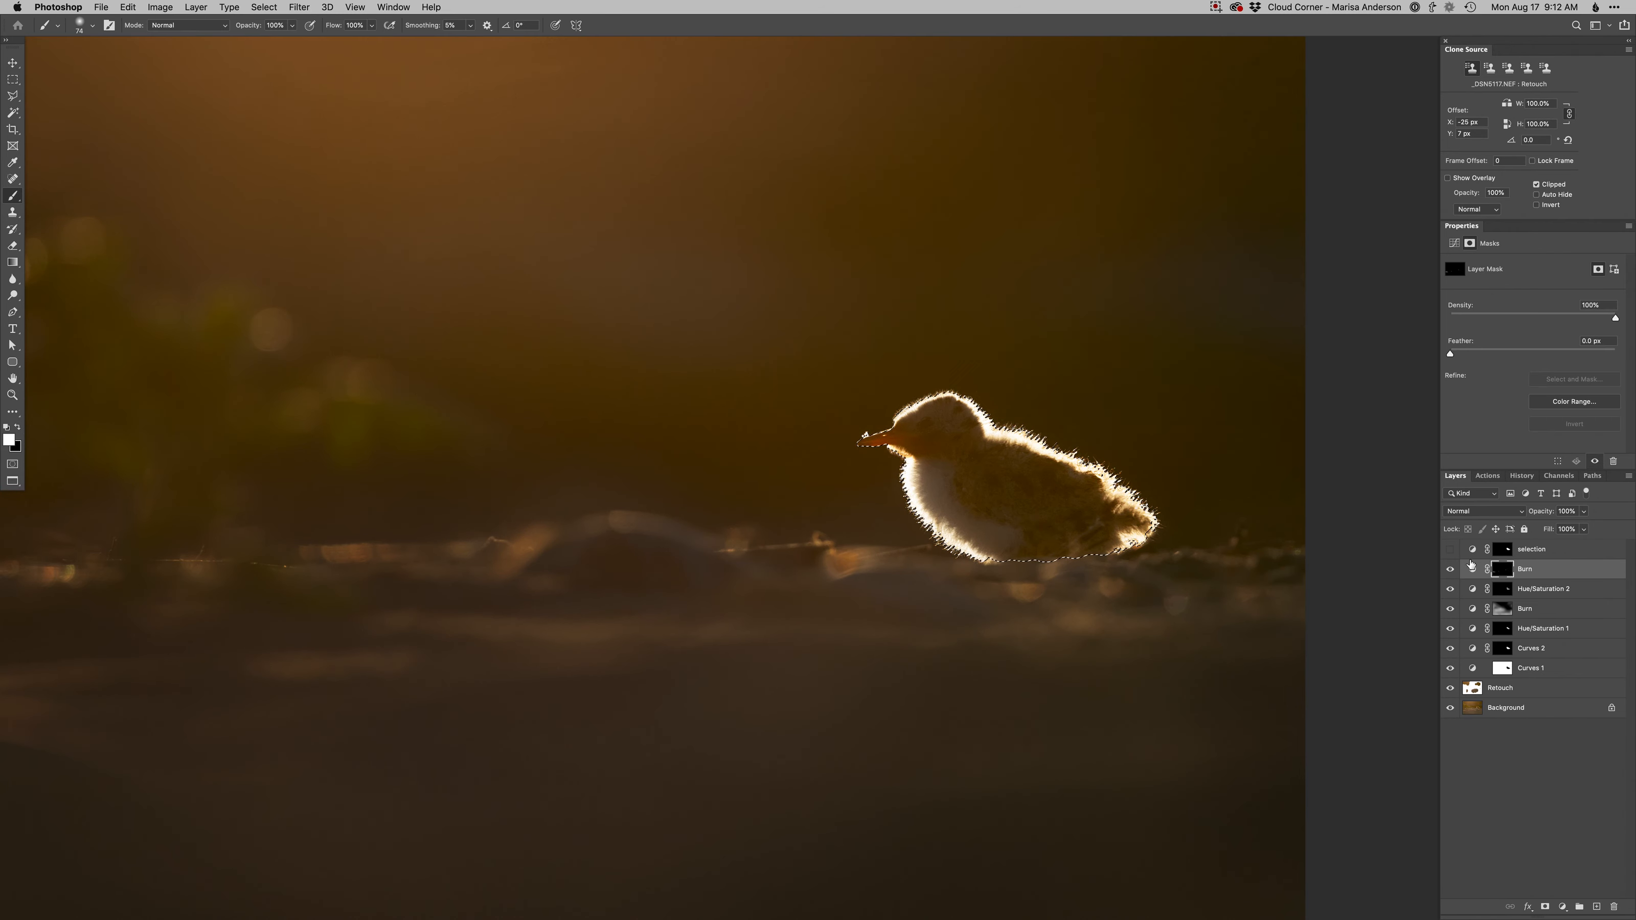
{"action": "key", "text": "super+d"}
{"action": "key", "text": "super+shift+m"}
{"action": "key", "text": "Return"}
{"action": "left_click_drag", "start_coordinate": [1571, 330], "coordinate": [1562, 321]}
{"action": "left_click_drag", "start_coordinate": [1501, 400], "coordinate": [1501, 405]}
{"action": "left_click_drag", "start_coordinate": [1560, 321], "coordinate": [1559, 319]}
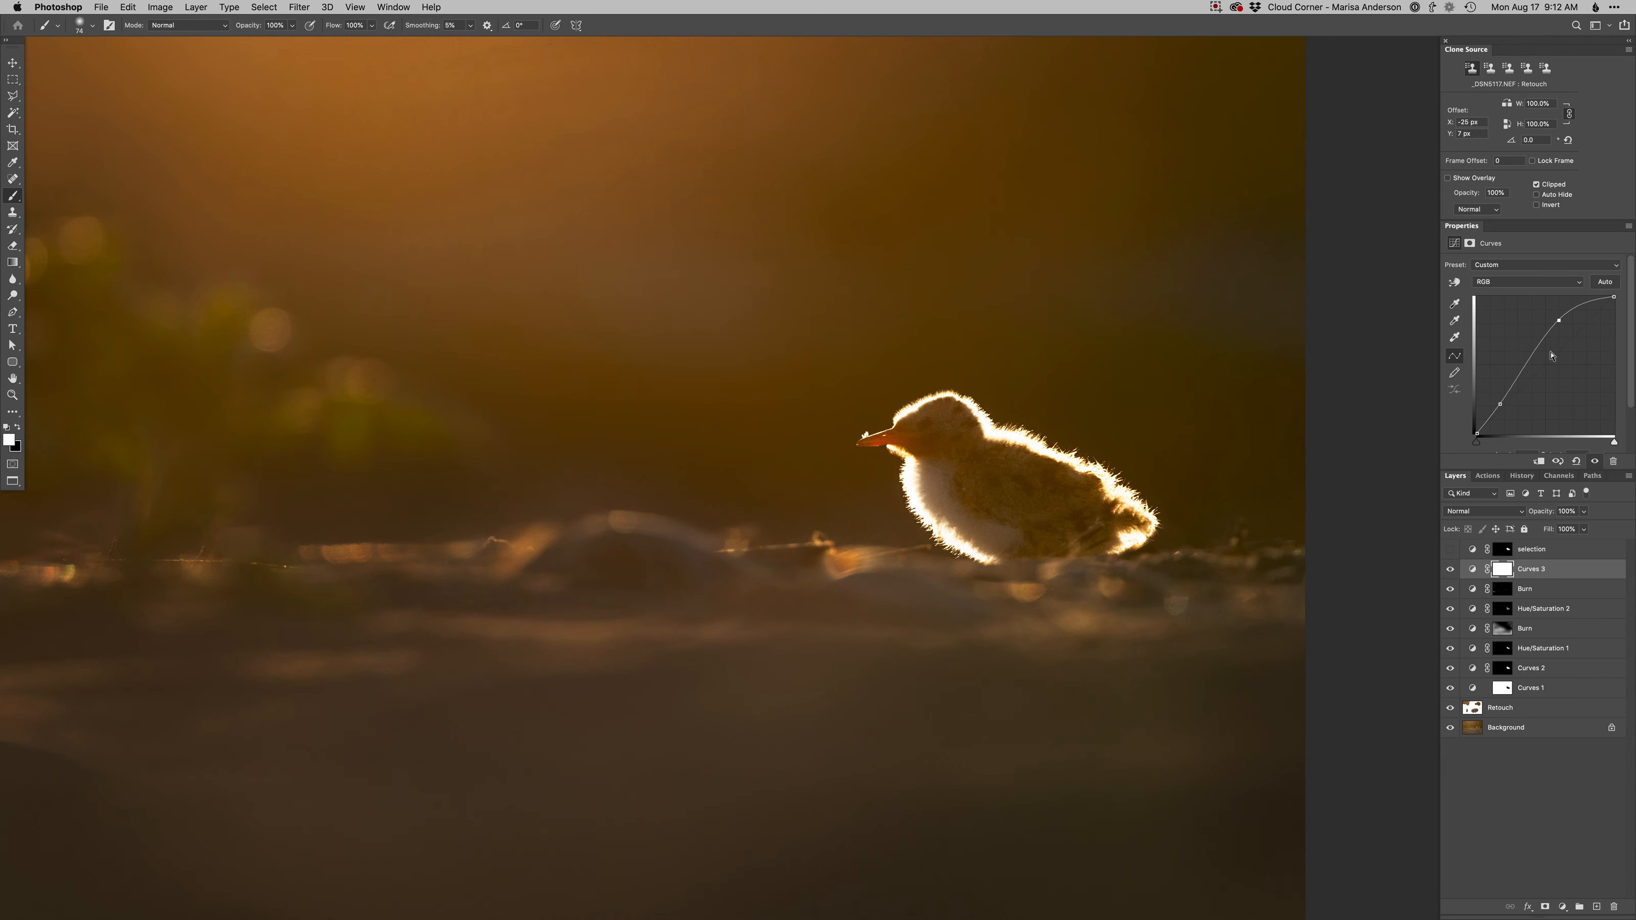
Step: Invert the Curves 3 mask and paint white over the chick's head and body to brighten only the bird
{"action": "key", "text": "ctrl+i"}
{"action": "left_click", "coordinate": [1502, 568]}
{"action": "mouse_move", "coordinate": [942, 439]}
{"action": "left_mouse_down"}
{"action": "mouse_move", "coordinate": [962, 439]}
{"action": "mouse_move", "coordinate": [933, 428]}
{"action": "mouse_move", "coordinate": [980, 448]}
{"action": "mouse_move", "coordinate": [1001, 505]}
{"action": "mouse_move", "coordinate": [1042, 493]}
{"action": "mouse_move", "coordinate": [1119, 514]}
{"action": "mouse_move", "coordinate": [955, 463]}
{"action": "mouse_move", "coordinate": [987, 470]}
{"action": "mouse_move", "coordinate": [986, 539]}
{"action": "left_mouse_up"}
{"action": "left_click_drag", "start_coordinate": [974, 536], "coordinate": [951, 608]}
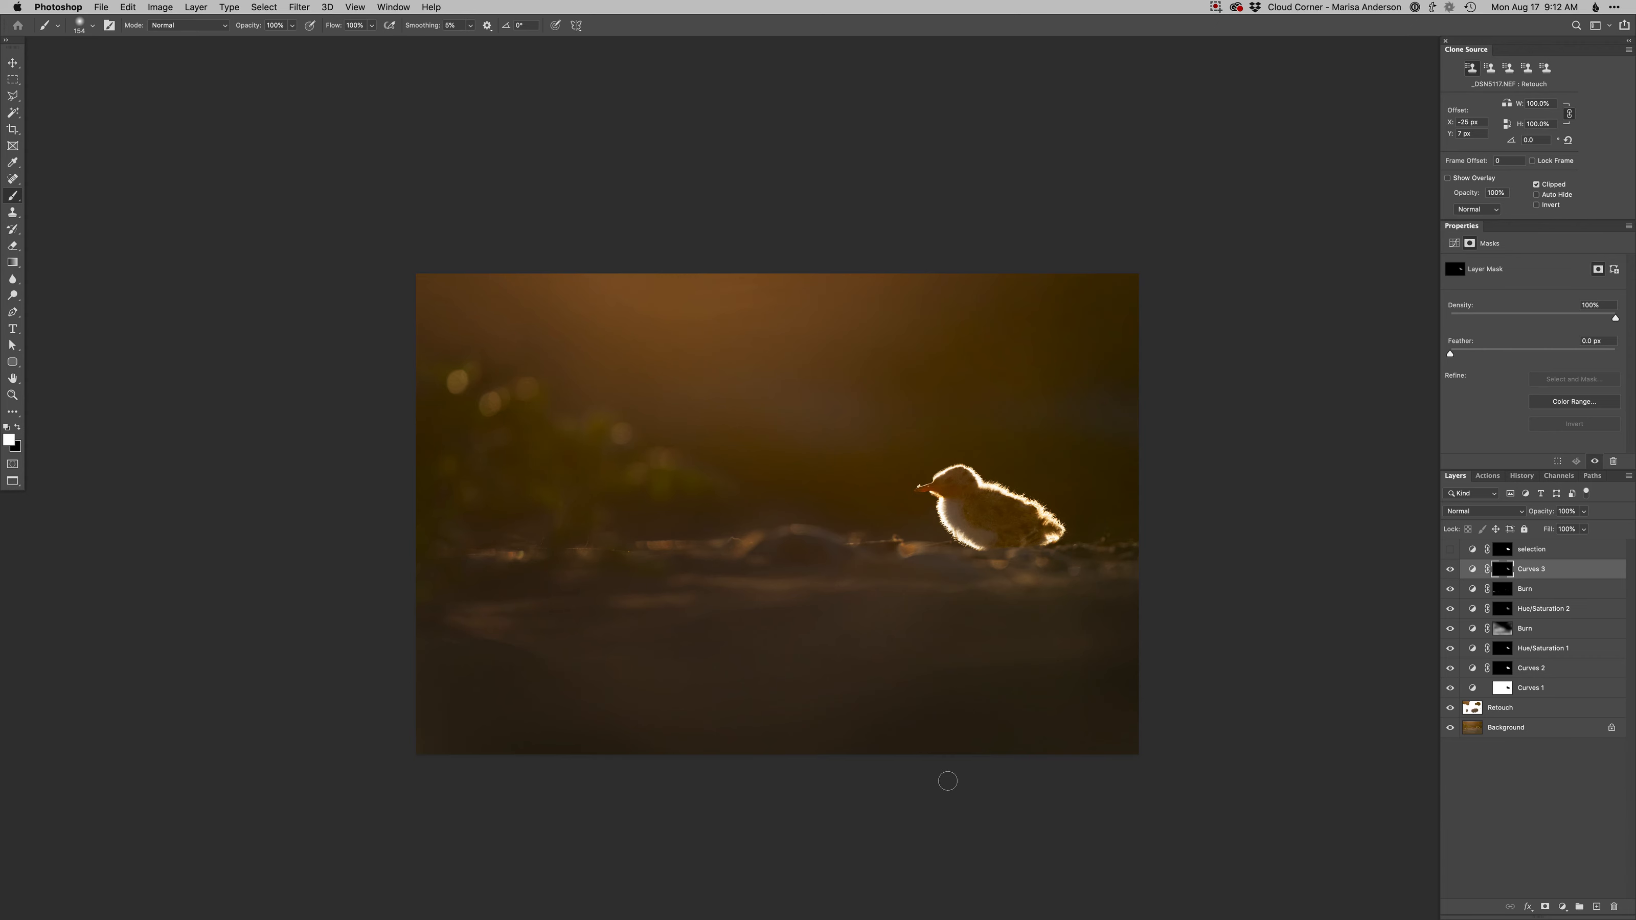
Step: Fill the active selection on the Curves 3 mask with black and clear the selection
{"action": "key", "text": "super+BackSpace"}
{"action": "key", "text": "super+d"}
Step: Try brightening the chick's eye by painting white on the mask of a new Dodge layer above Curves 3, and delete that layer
{"action": "left_click", "coordinate": [955, 494], "text": "super"}
{"action": "left_click", "coordinate": [935, 461], "text": "super"}
{"action": "left_click_drag", "start_coordinate": [939, 469], "coordinate": [986, 532]}
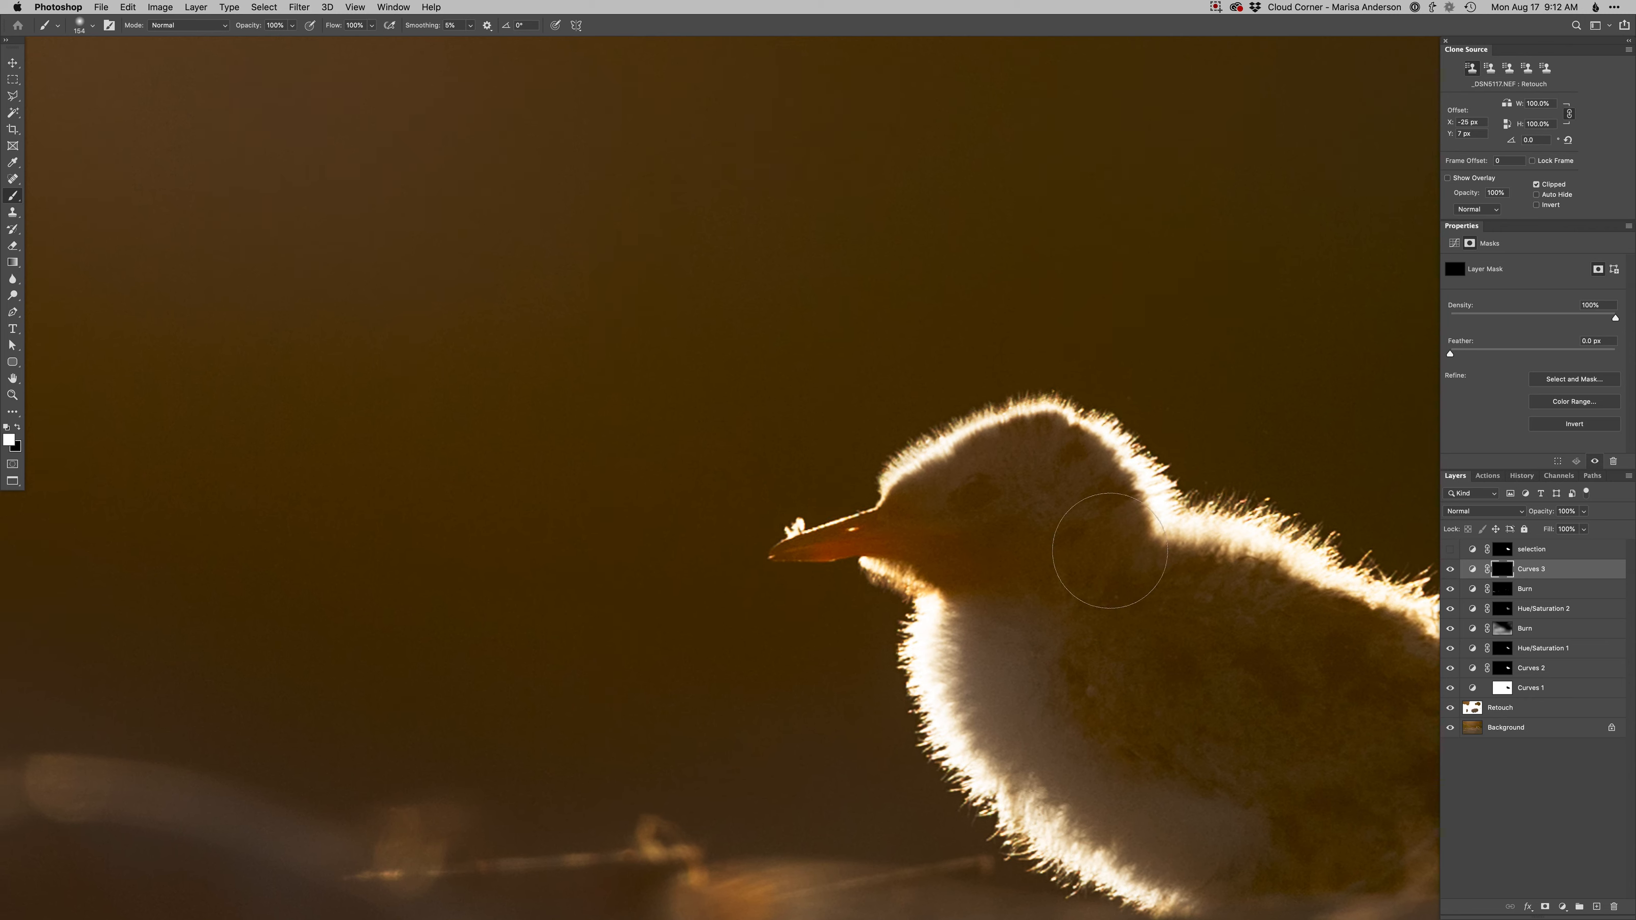
{"action": "key", "text": "F2"}
{"action": "right_click", "coordinate": [985, 495]}
{"action": "left_click", "coordinate": [1016, 587]}
{"action": "mouse_move", "coordinate": [976, 498]}
{"action": "left_mouse_down"}
{"action": "mouse_move", "coordinate": [934, 497]}
{"action": "mouse_move", "coordinate": [979, 492]}
{"action": "left_mouse_up"}
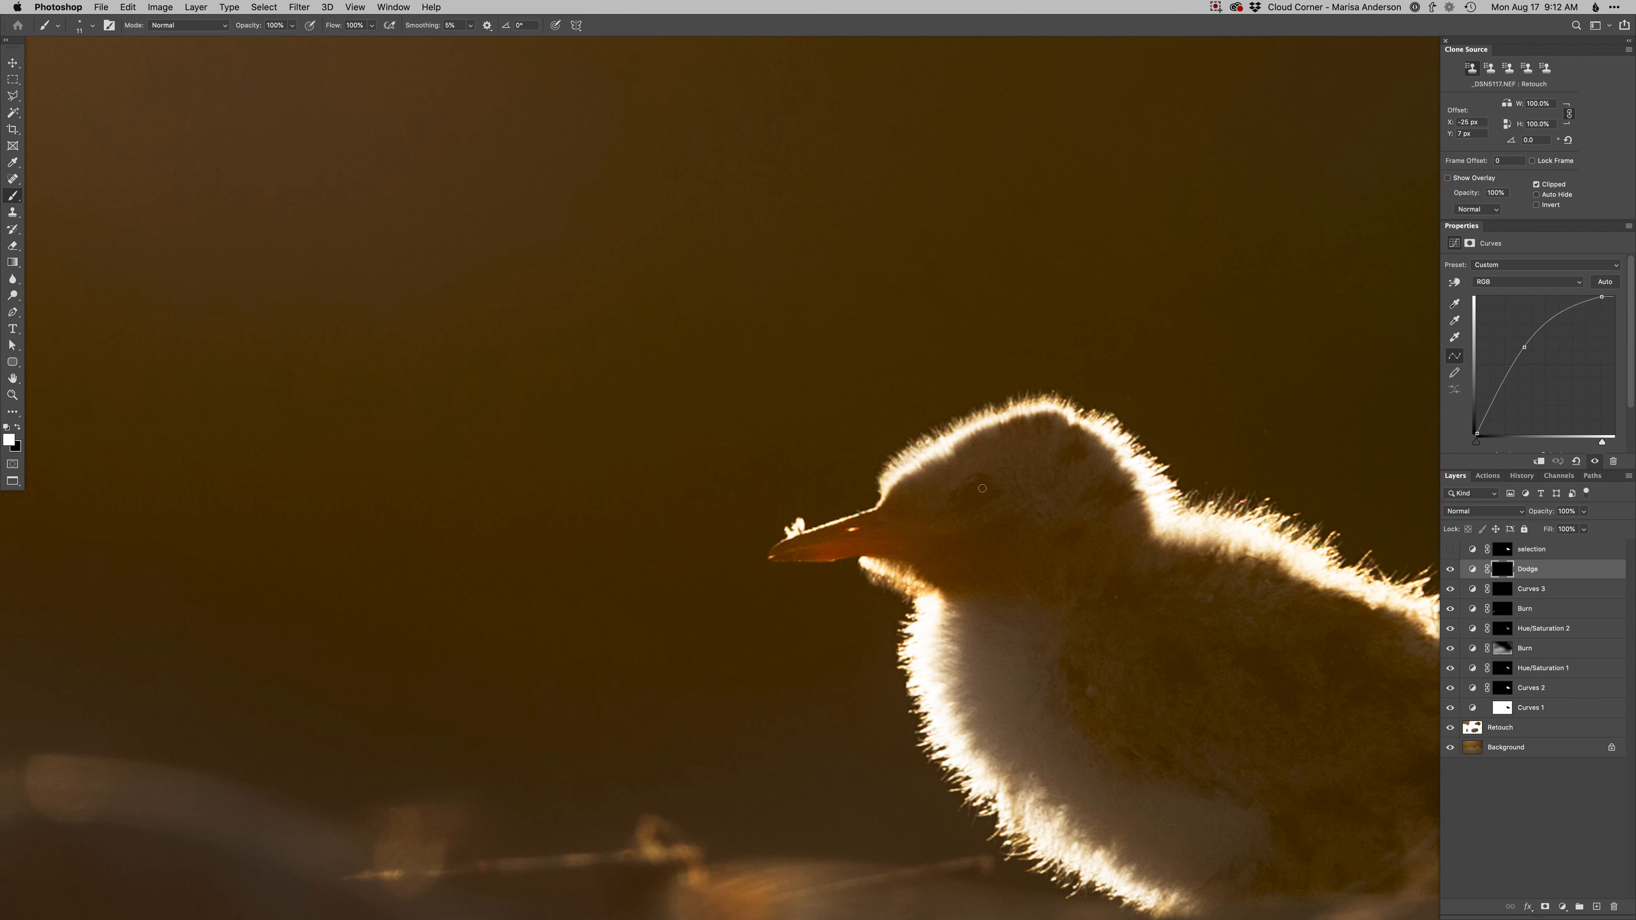
{"action": "left_click_drag", "start_coordinate": [963, 494], "coordinate": [993, 494]}
{"action": "key", "text": "x"}
{"action": "key", "text": "super+minus"}
{"action": "key", "text": "super+minus"}
{"action": "left_click_drag", "start_coordinate": [904, 648], "coordinate": [917, 633]}
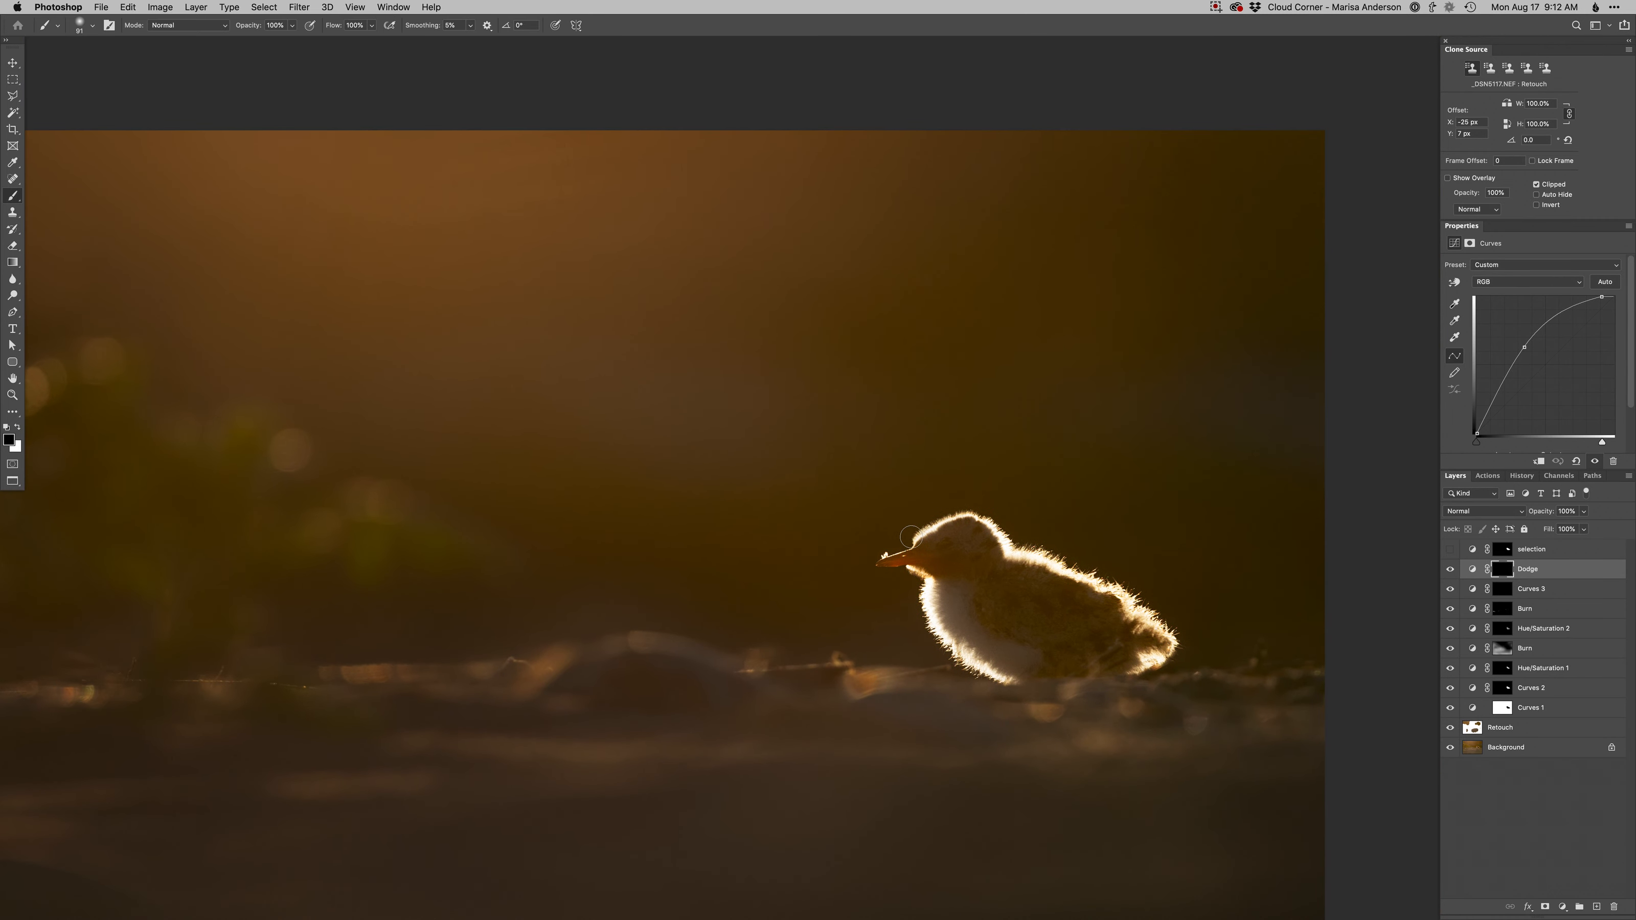
{"action": "key", "text": "BackSpace"}
Step: Save the layered _DSN5117.psd, return it to a windowed screen mode and close the document
{"action": "key", "text": "super+0"}
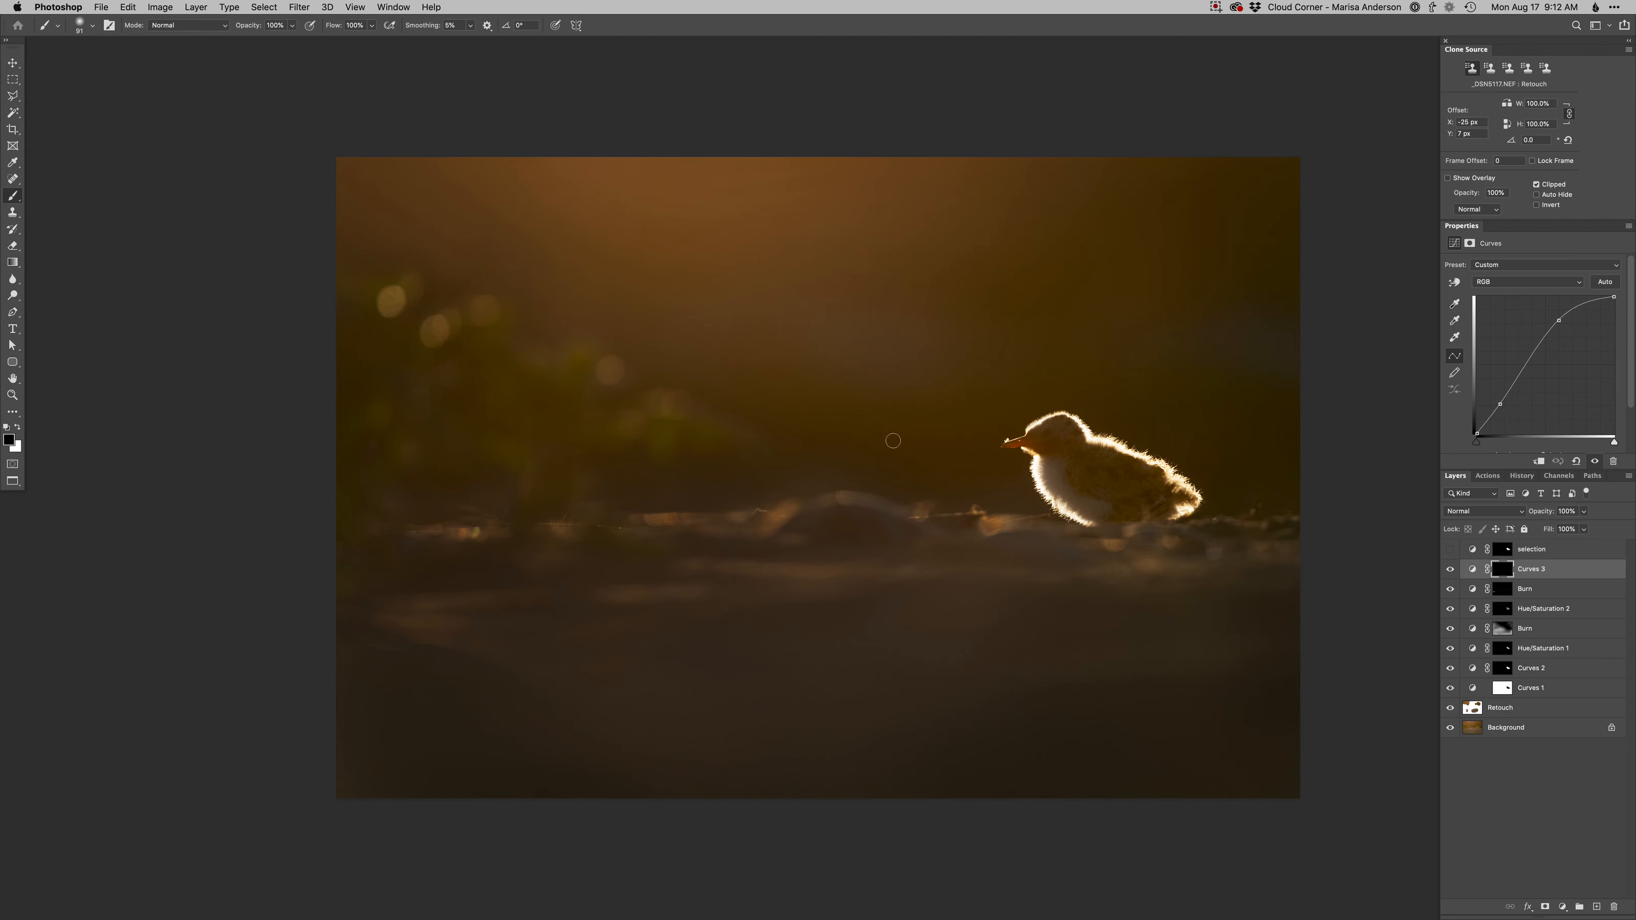
{"action": "key", "text": "super+s"}
{"action": "key", "text": "f"}
{"action": "key", "text": "f"}
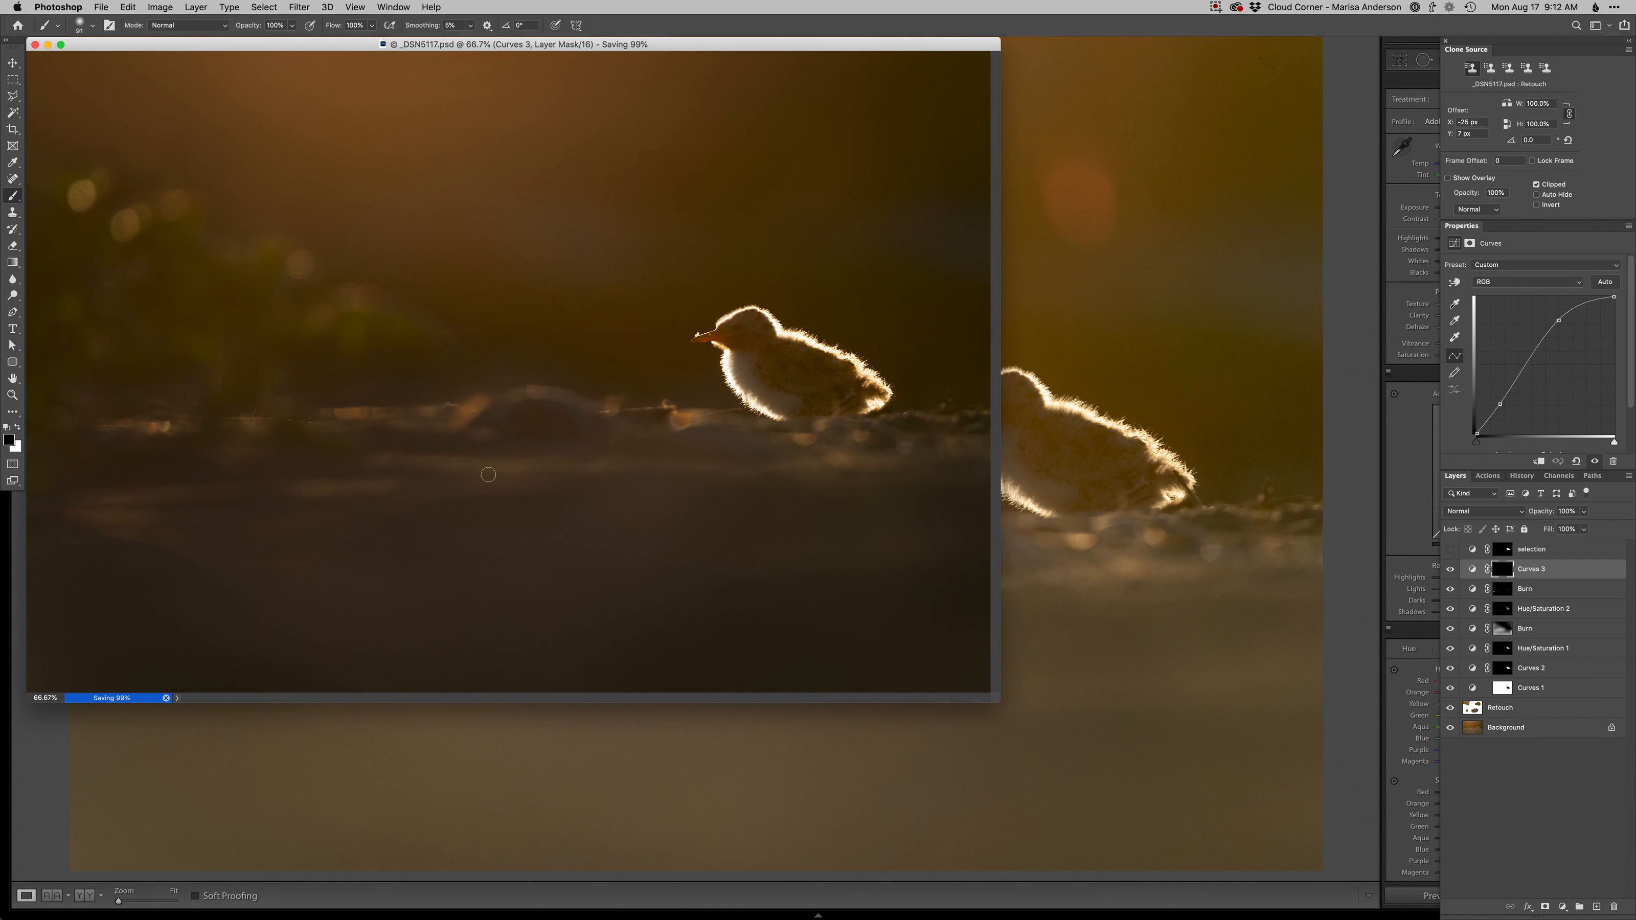
{"action": "left_click_drag", "start_coordinate": [533, 534], "coordinate": [555, 537], "text": "ctrl+alt"}
{"action": "left_click", "coordinate": [1217, 7]}
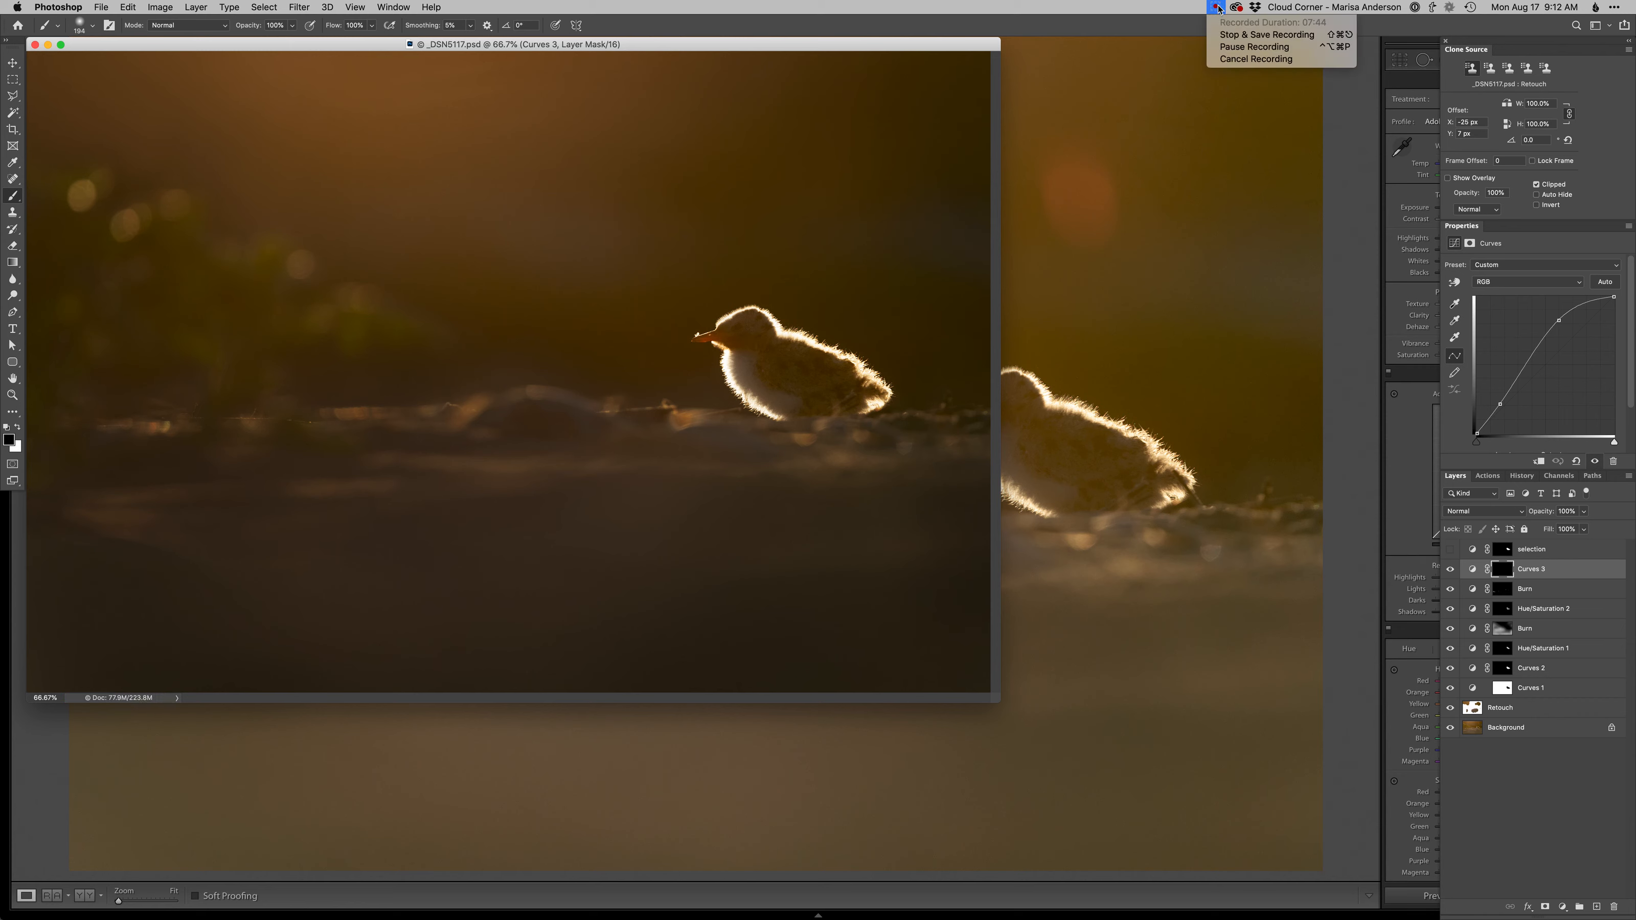
{"action": "left_click", "coordinate": [1241, 46]}
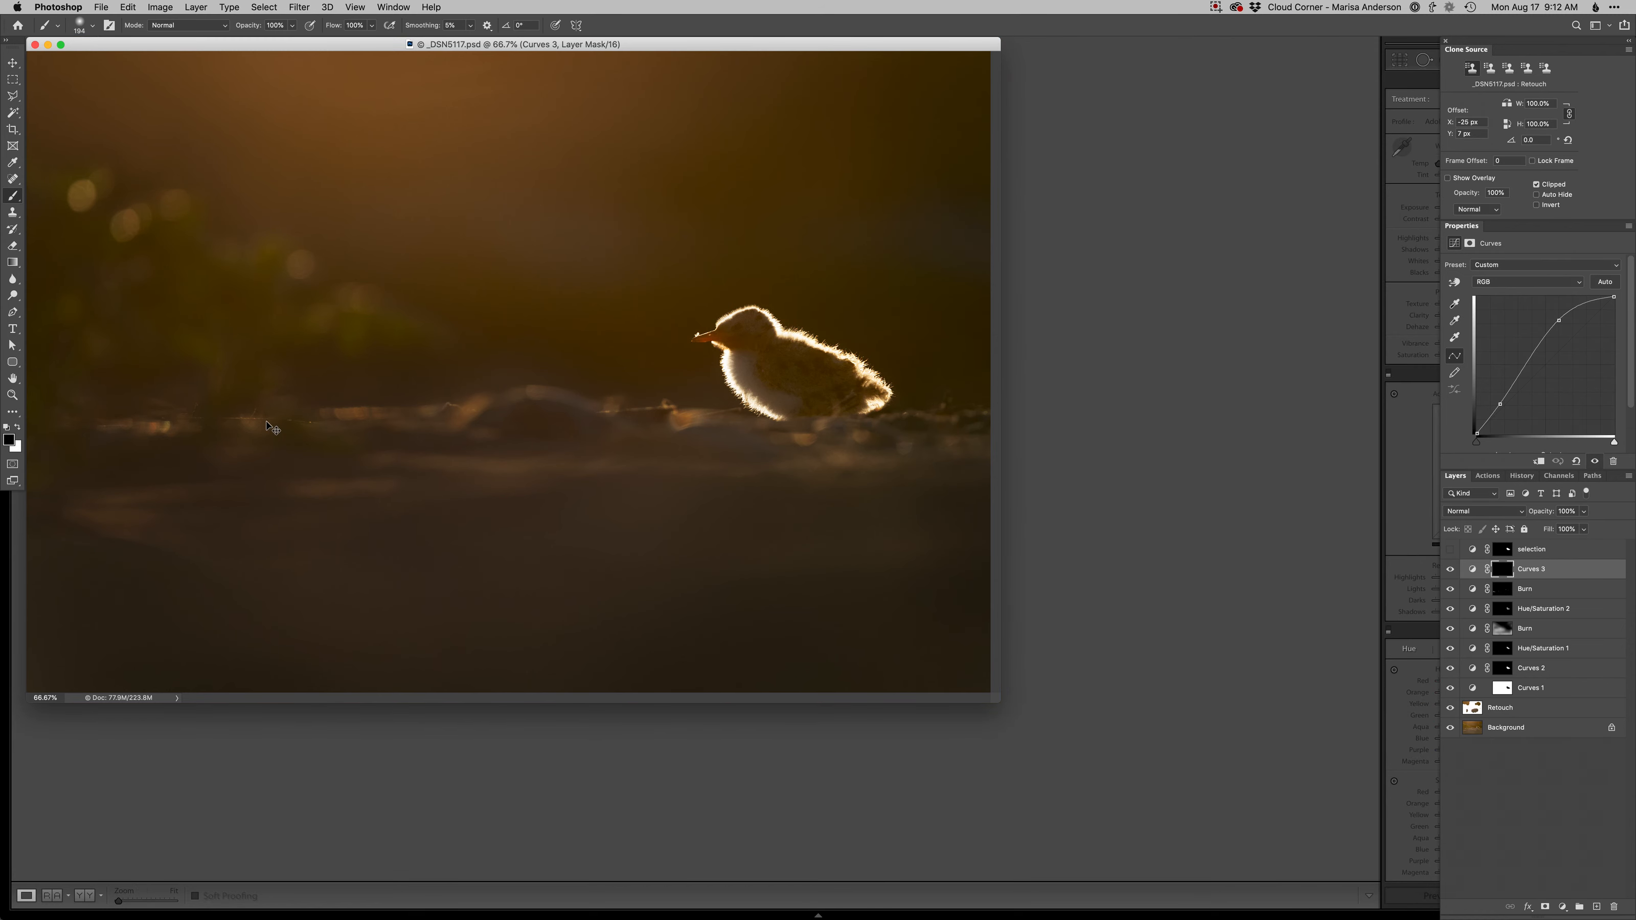
{"action": "key", "text": "super+w"}
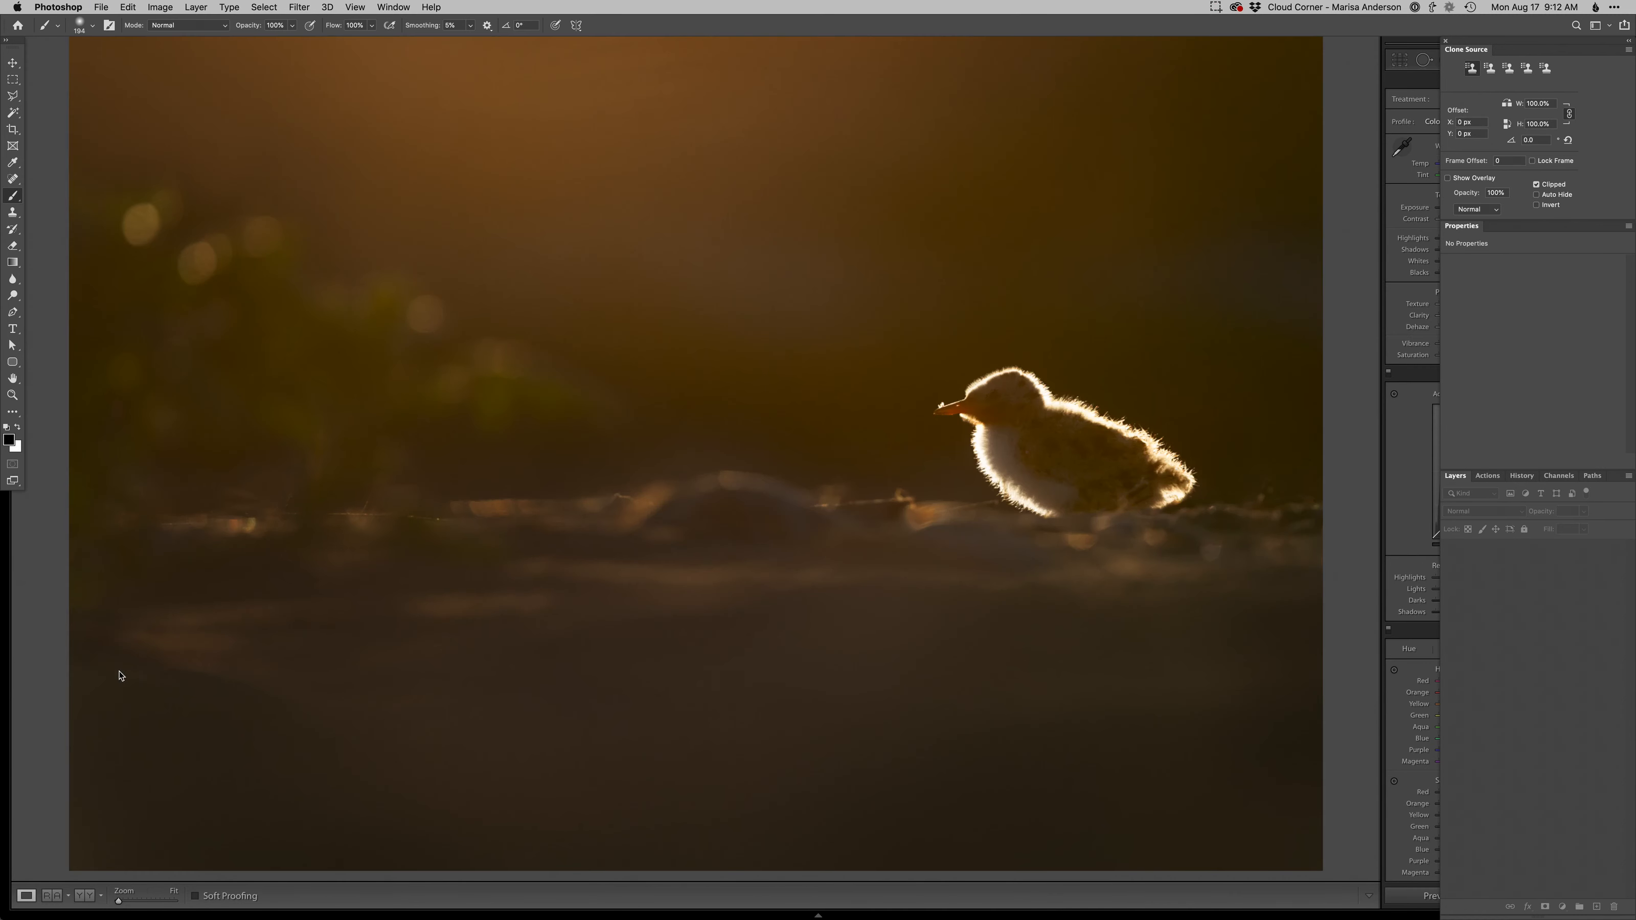
Step: Switch to Lightroom Classic, compare the edited PSD with the Copy 1 version in Survey view with side panels hidden, and show the edit in Loupe view
{"action": "left_click", "coordinate": [42, 670]}
{"action": "key", "text": "g"}
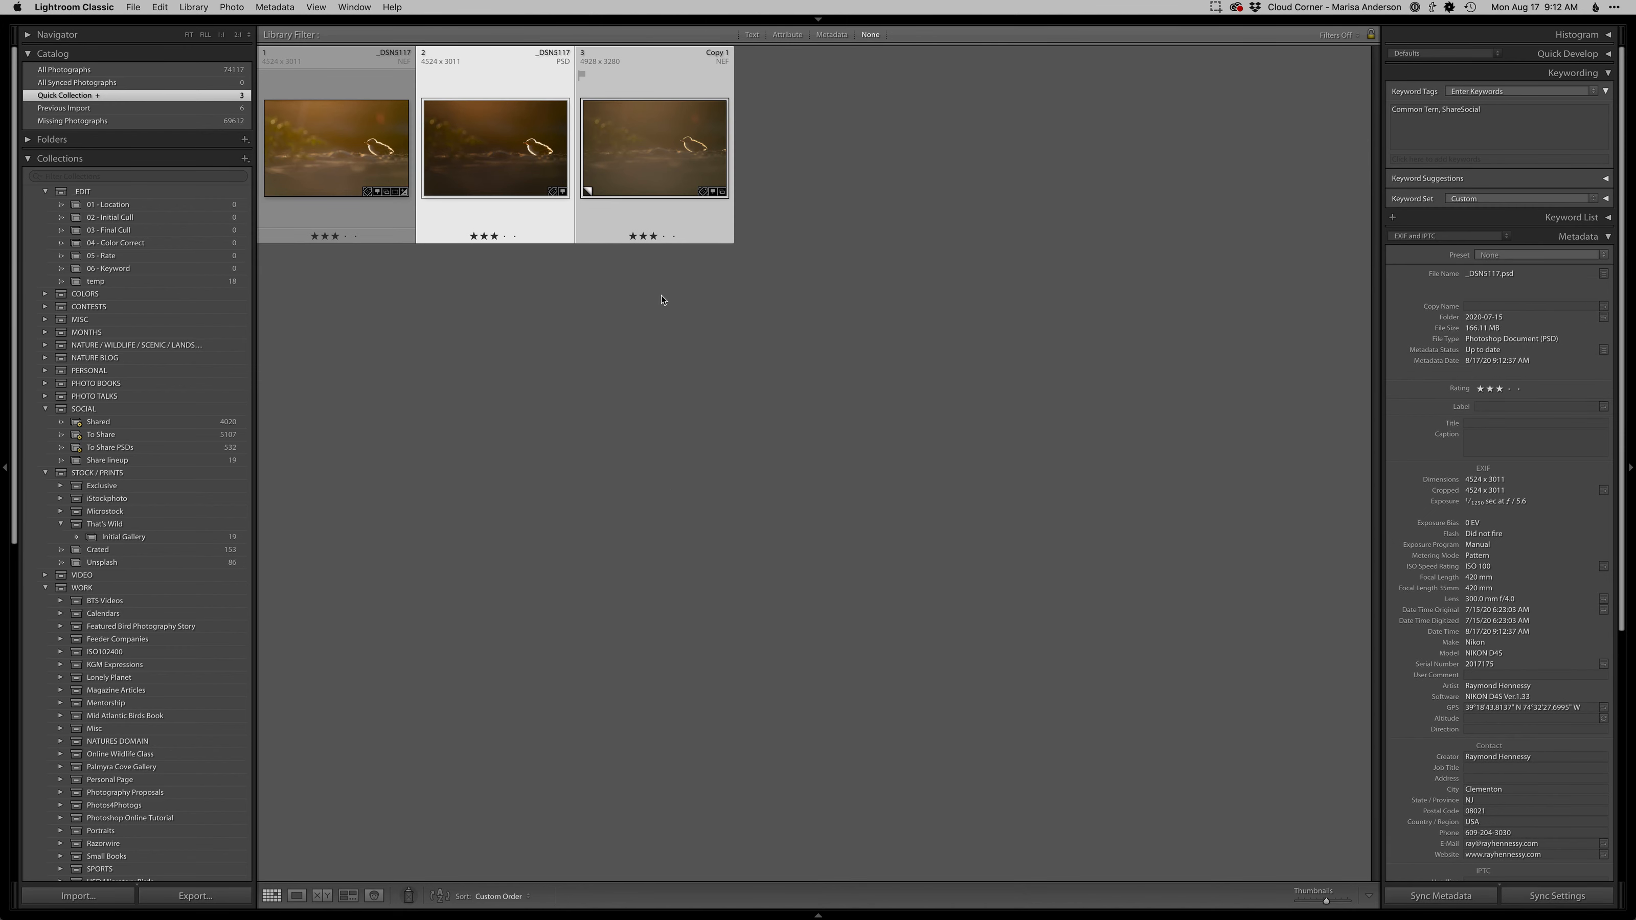
{"action": "key", "text": "Tab"}
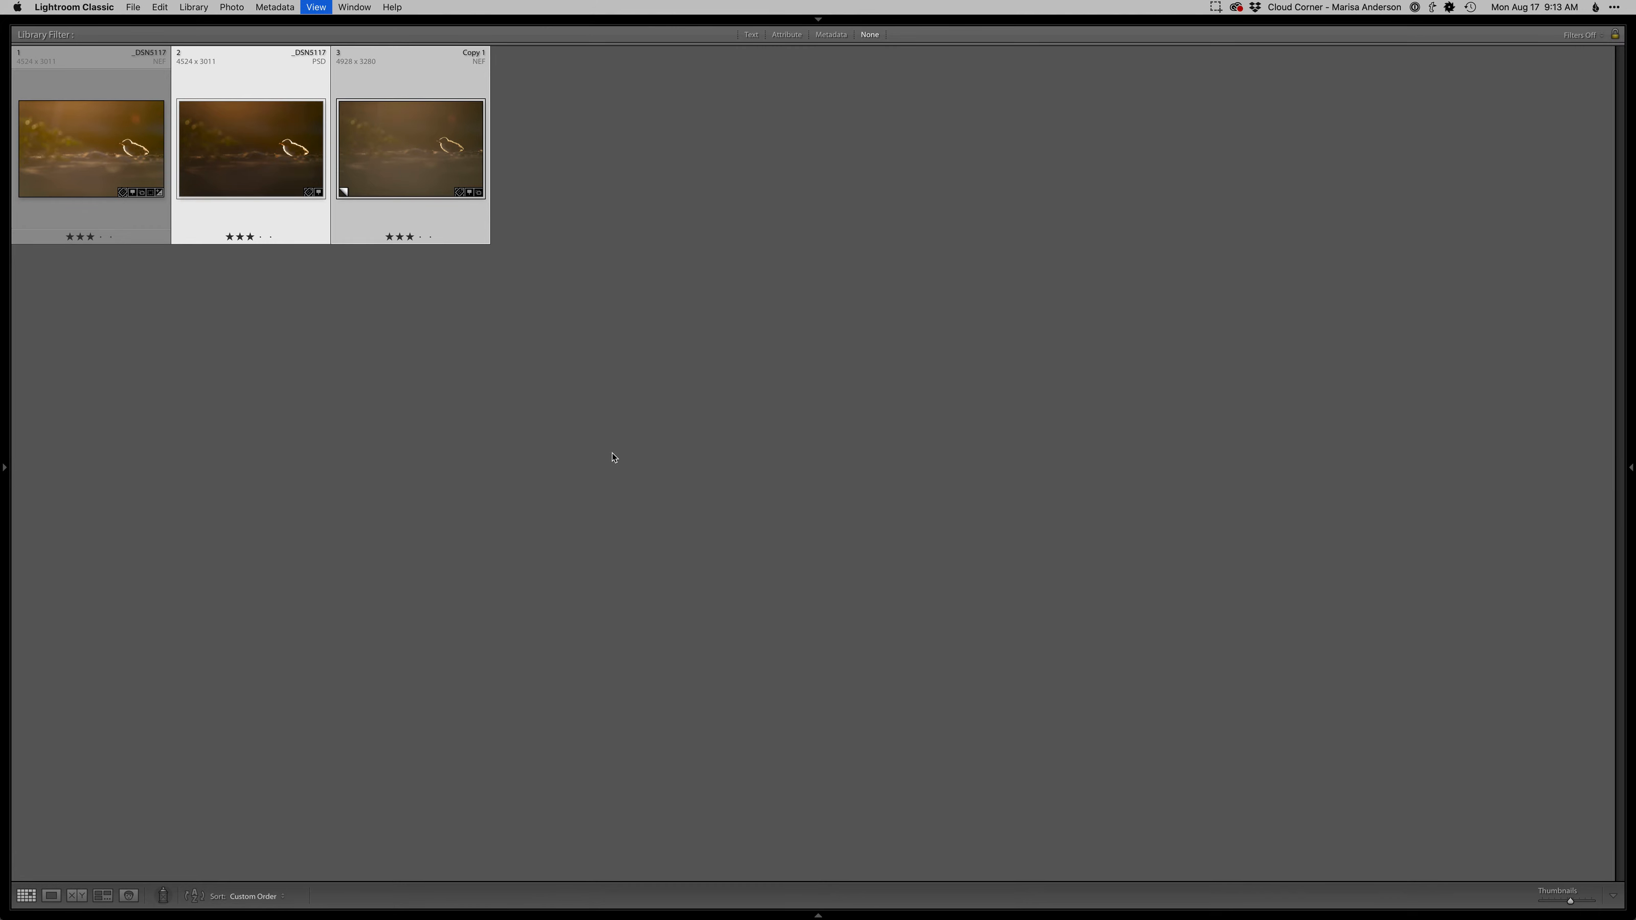
{"action": "key", "text": "n"}
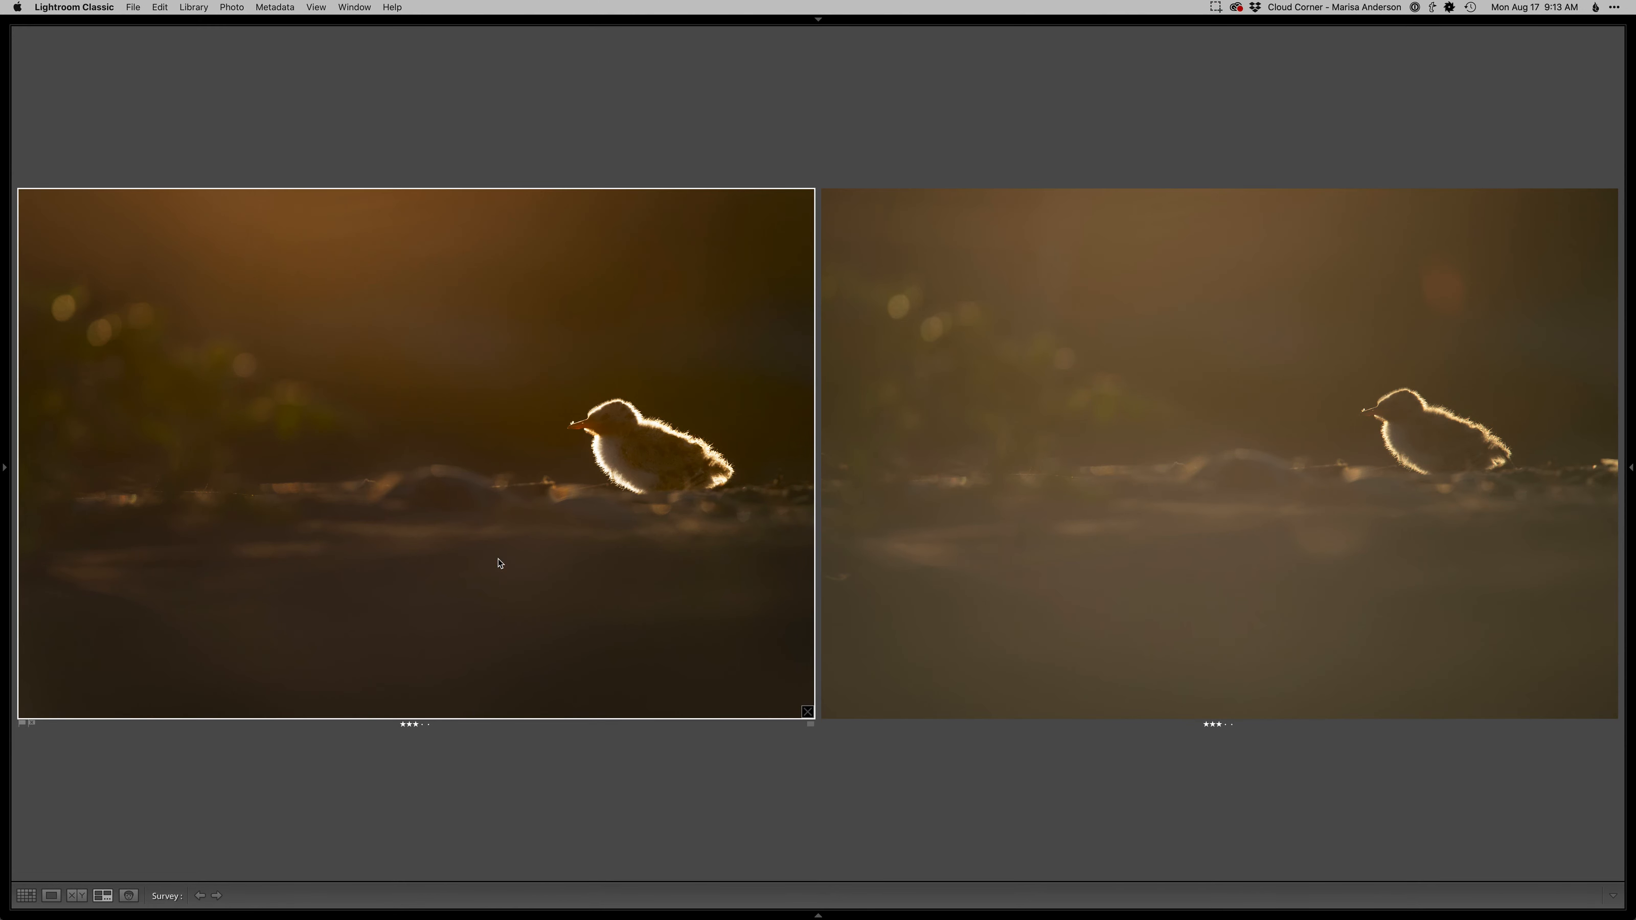
{"action": "key", "text": "e"}
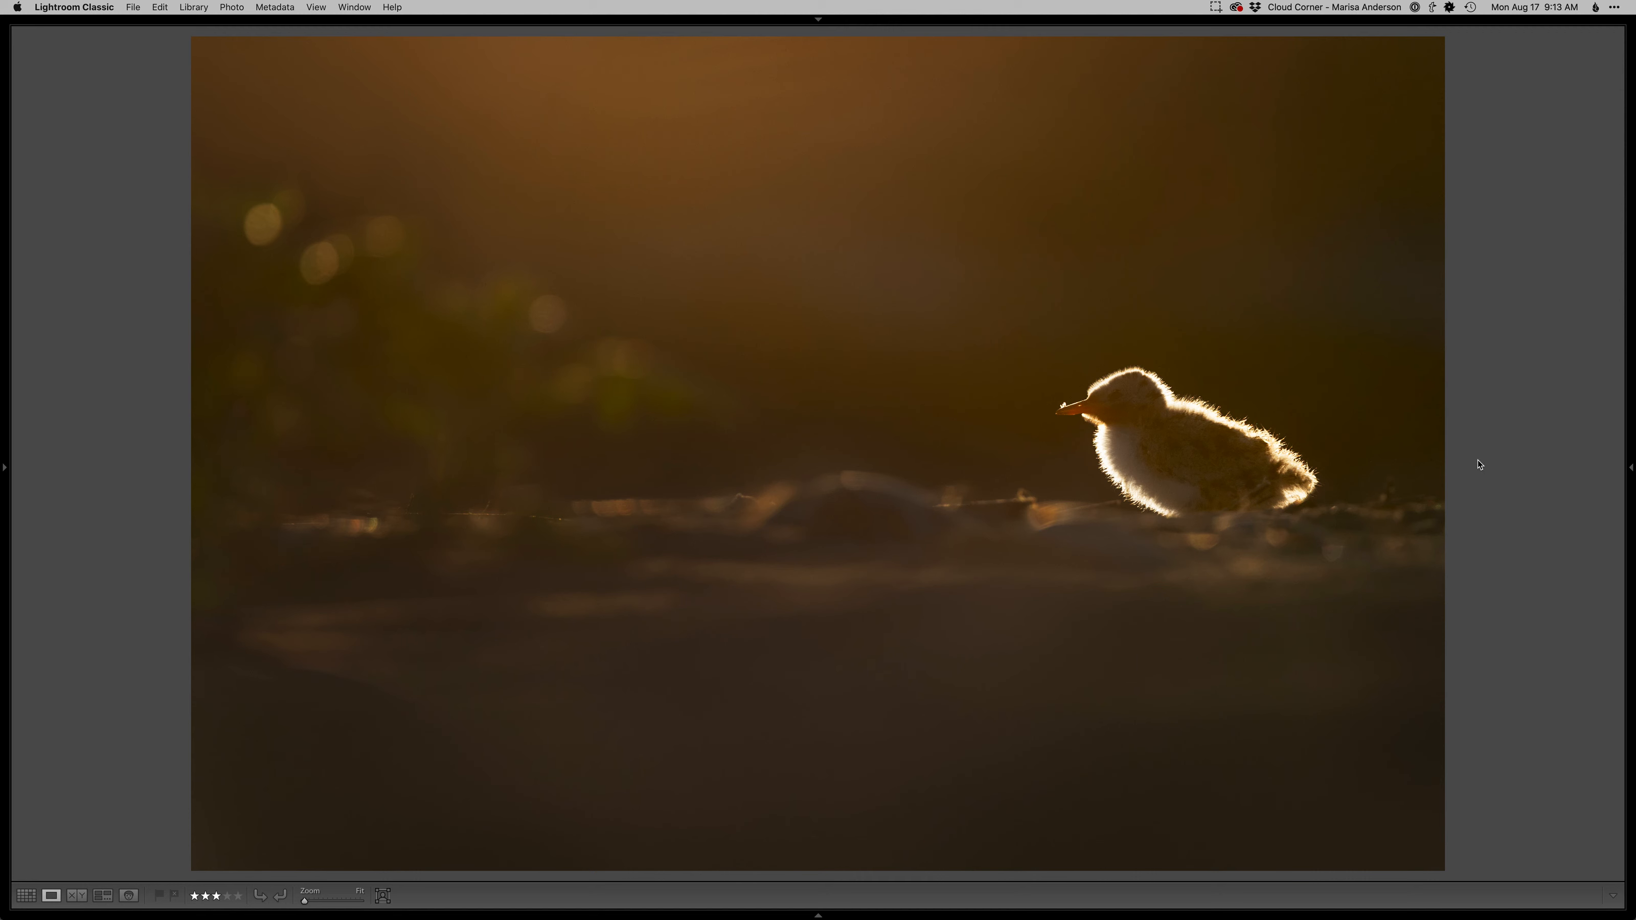
Step: Switch to Safari to review the Remote Training or Q&A page and the site's Workshops options, and switch back to Lightroom Classic
{"action": "key", "text": "super+Tab"}
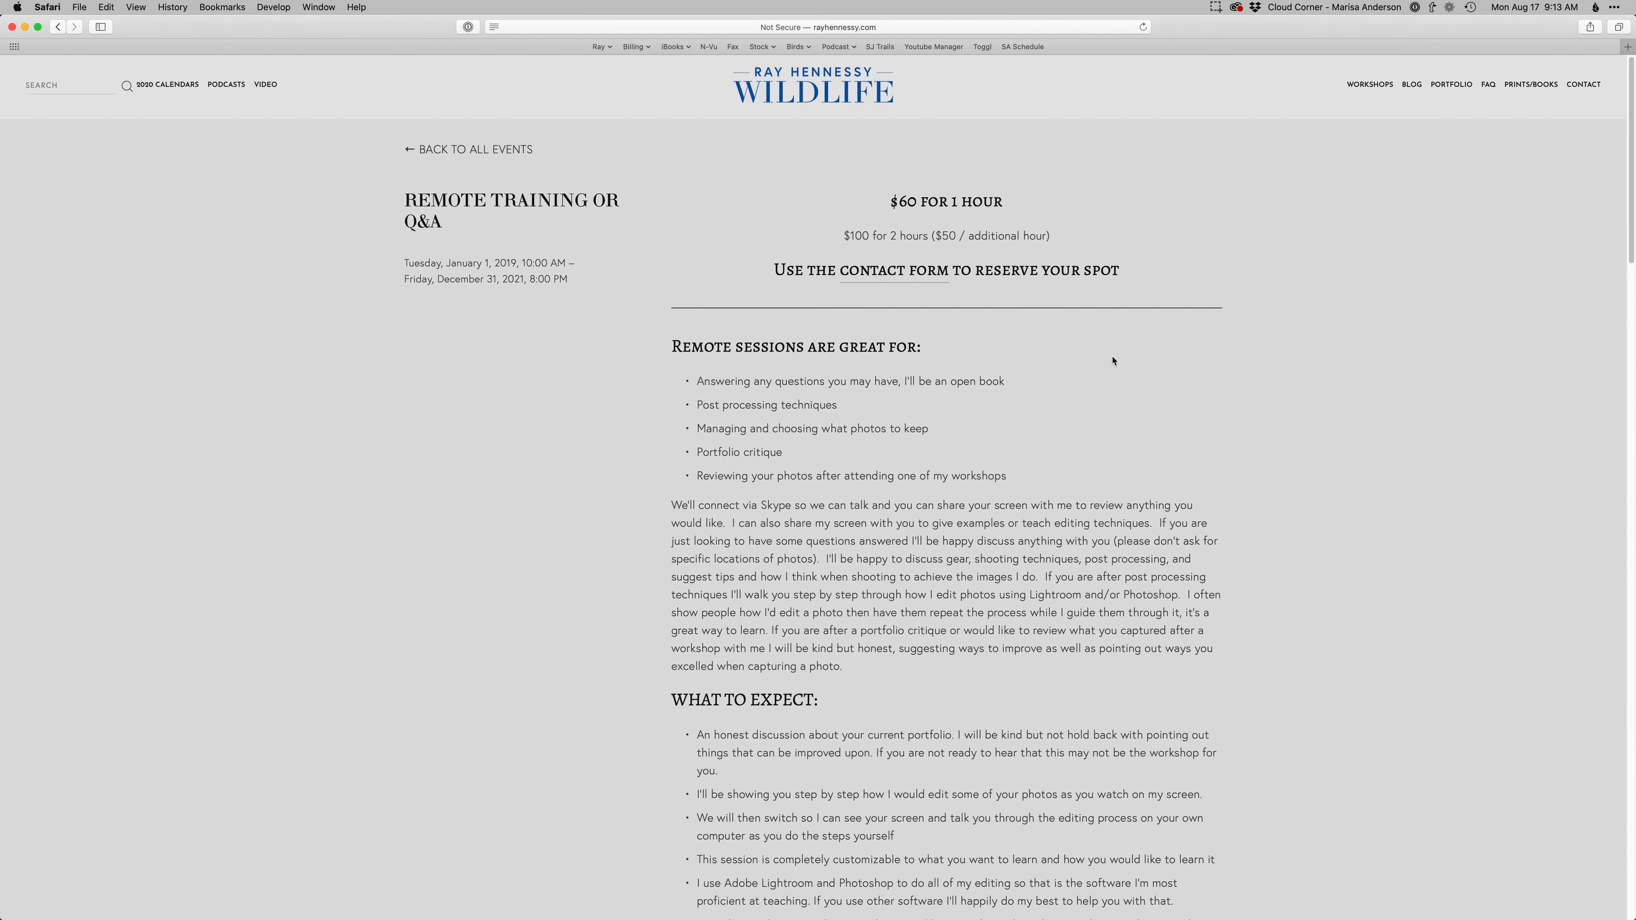
{"action": "mouse_move", "coordinate": [1363, 91]}
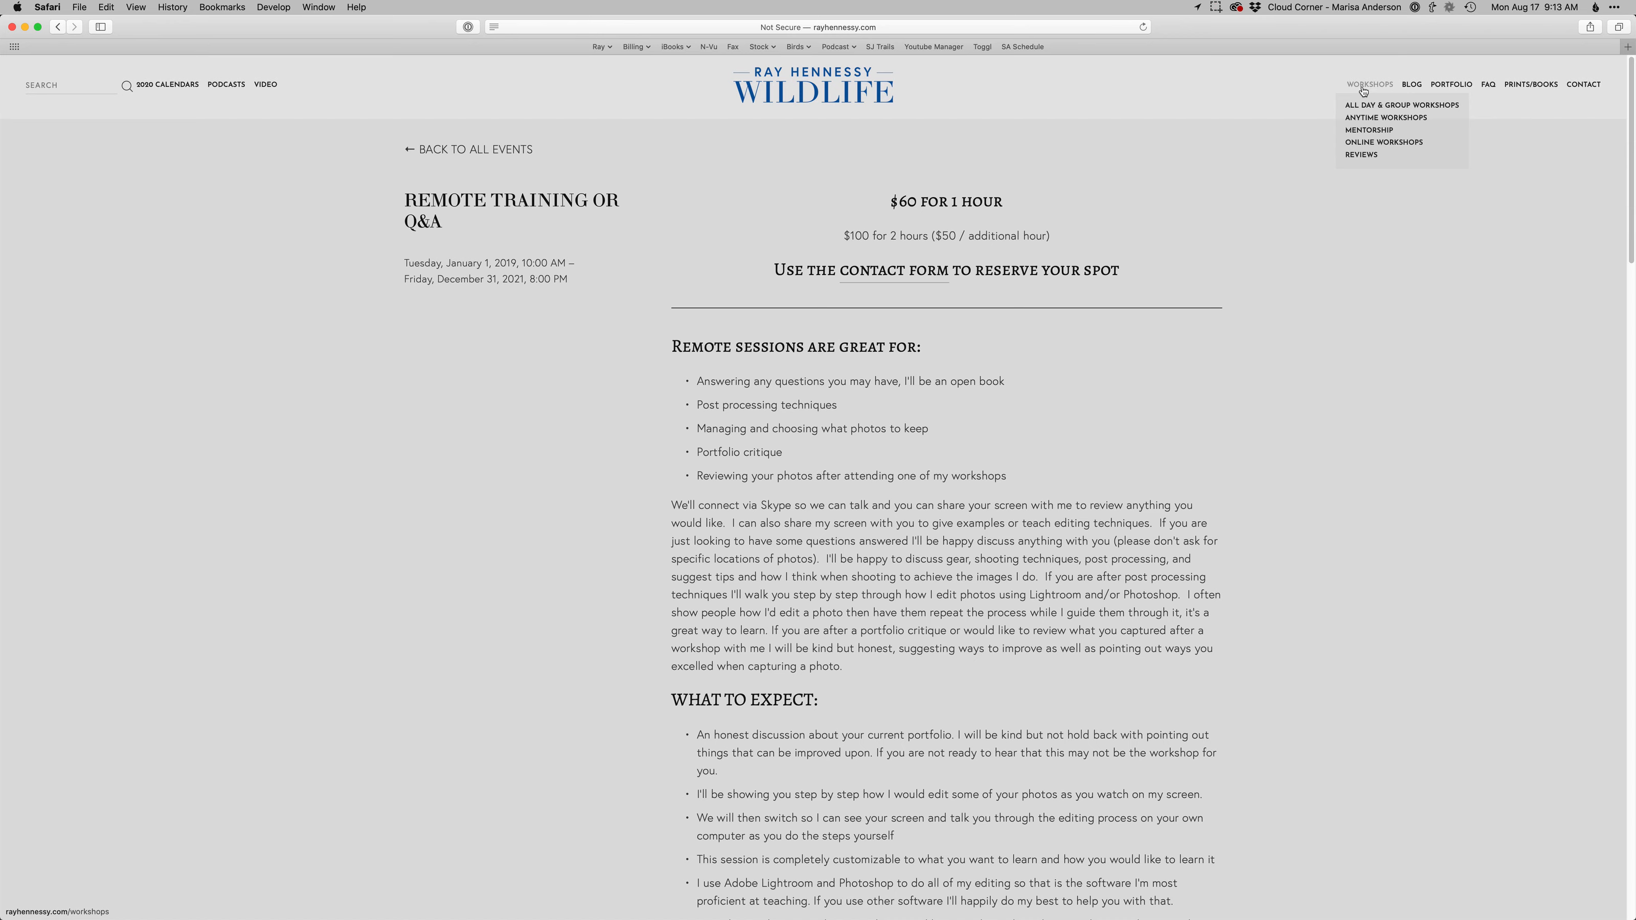
{"action": "left_click", "coordinate": [1359, 143]}
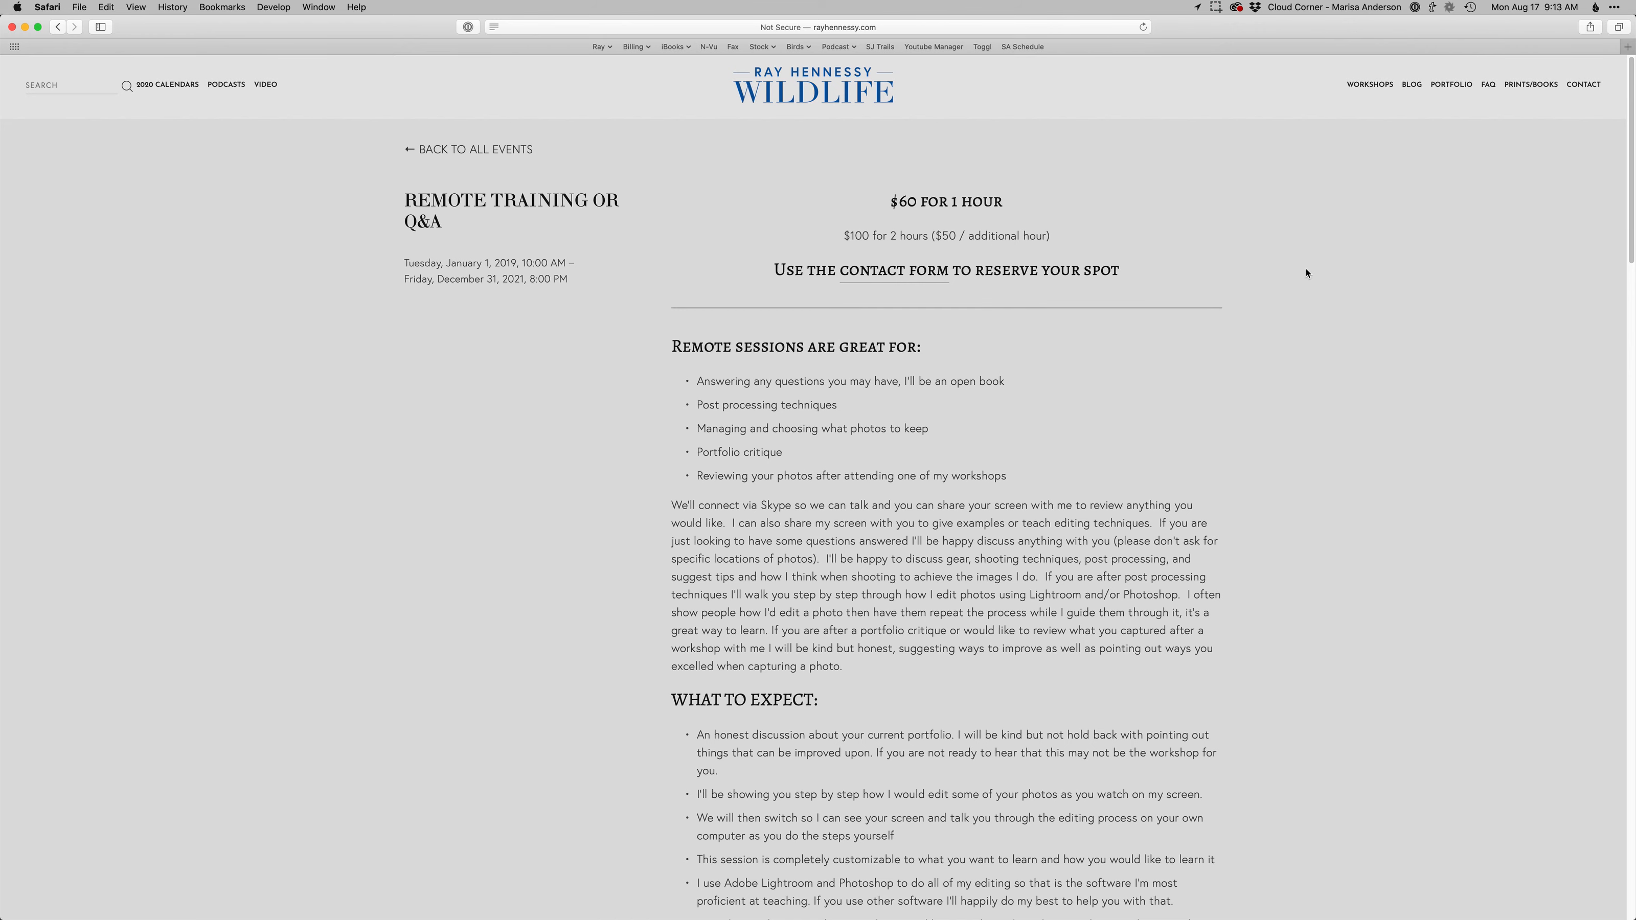
{"action": "mouse_move", "coordinate": [1366, 89]}
{"action": "key", "text": "super+Tab"}
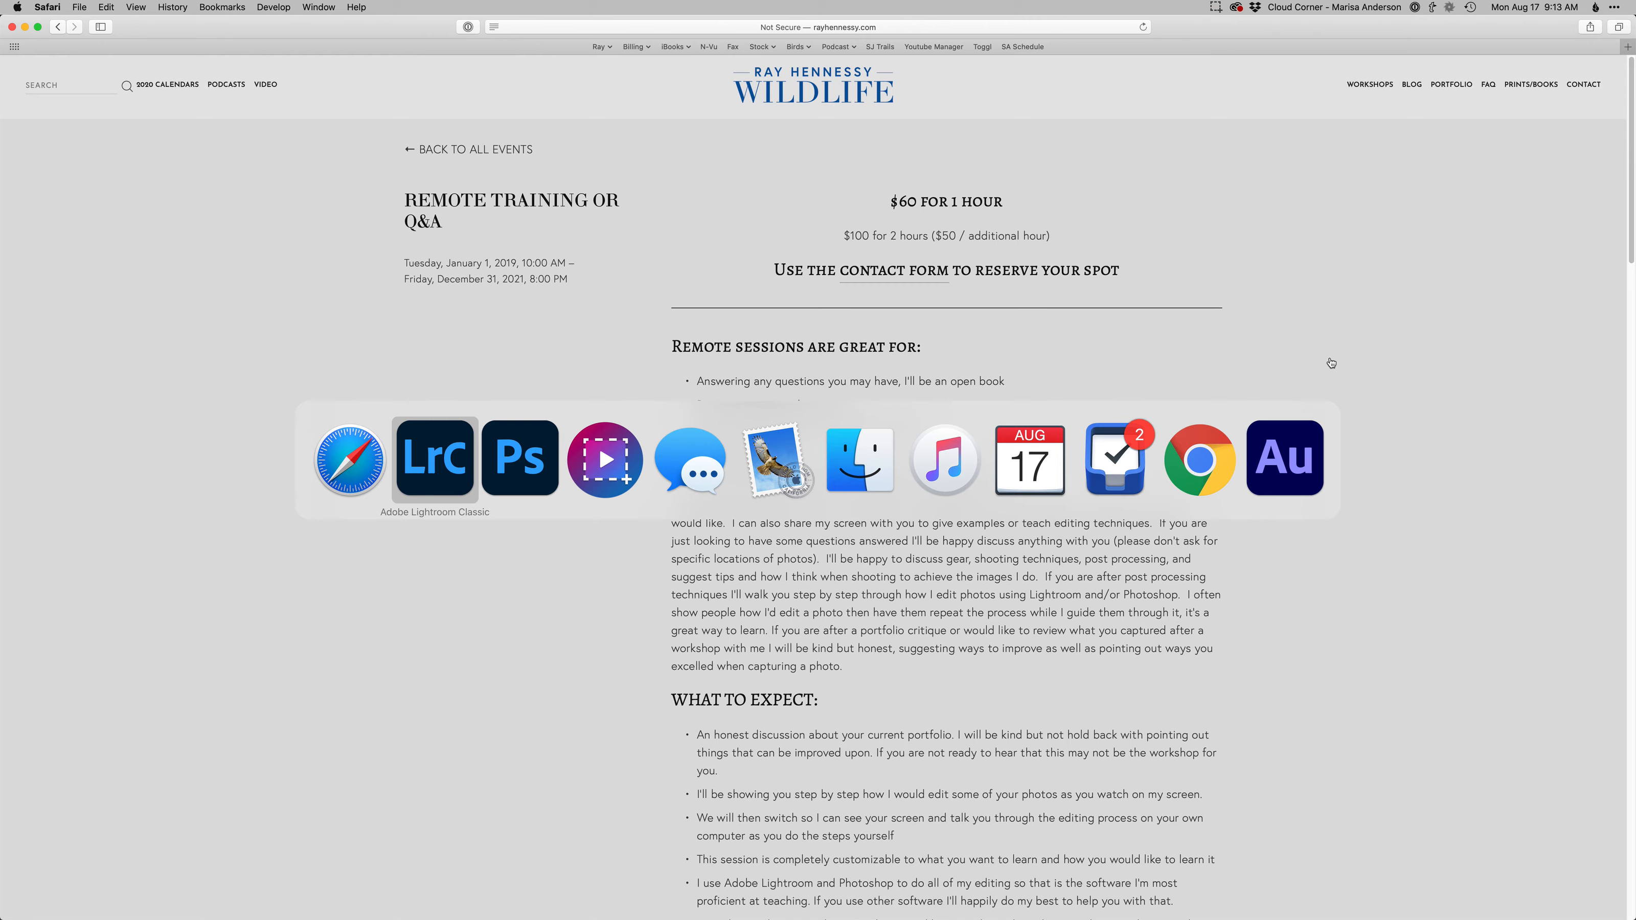